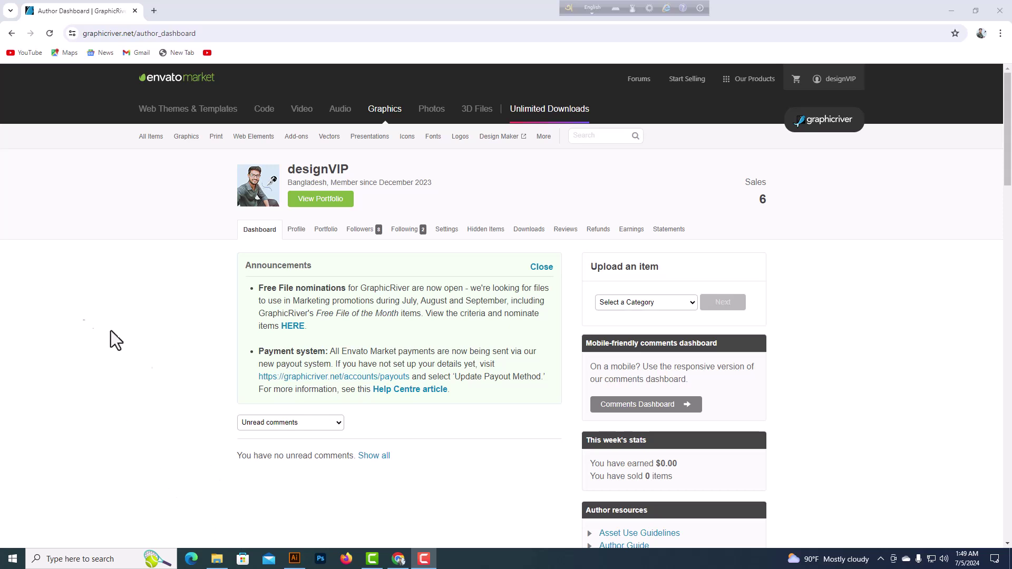
# Step: Switch to File Explorer and open the youtube tutorial folder inside gflyer to review the upload files
pyautogui.click(216, 560)
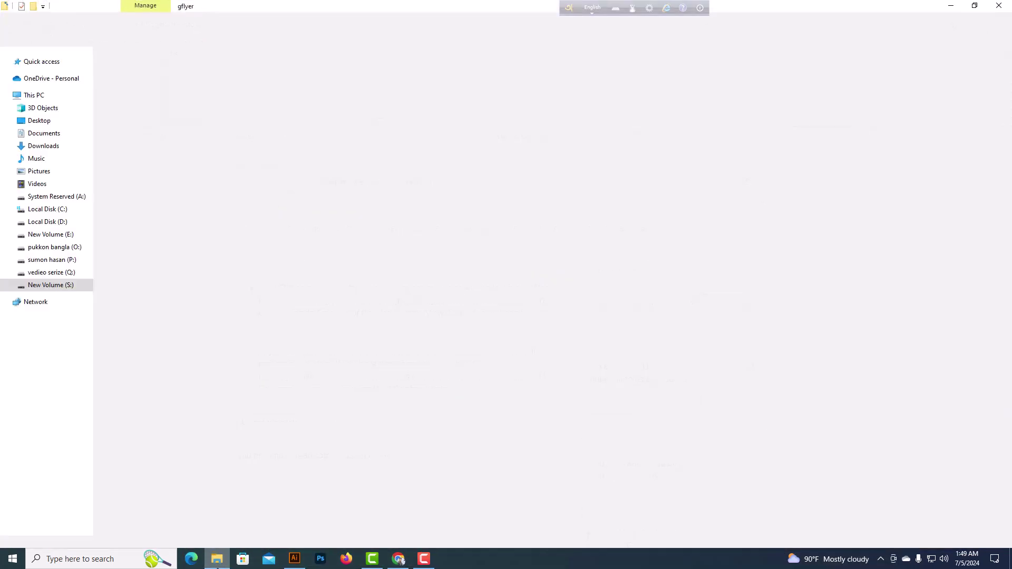
pyautogui.doubleClick(419, 240)
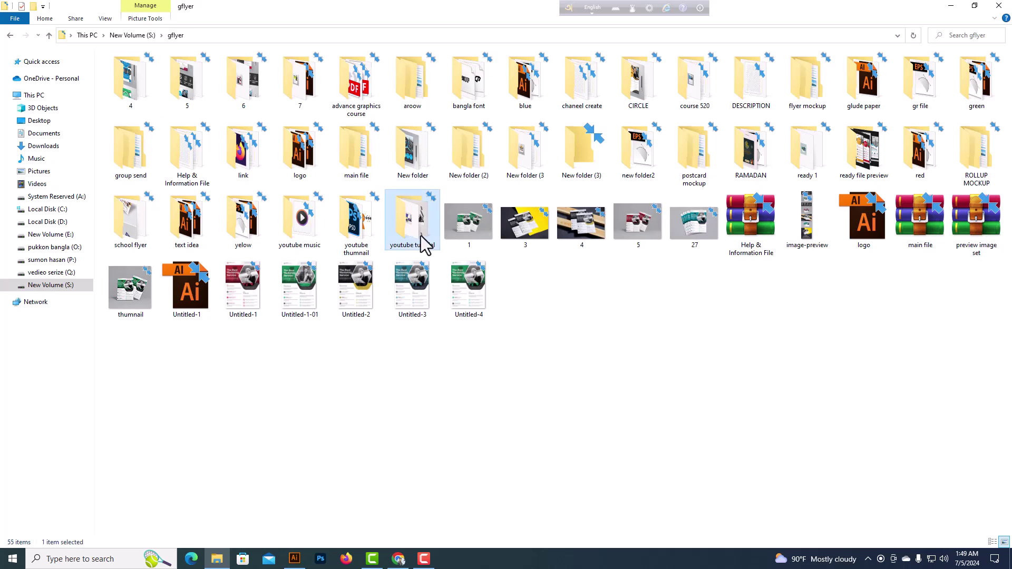
pyautogui.moveTo(429, 161); pyautogui.dragTo(158, 89)
pyautogui.moveTo(388, 157); pyautogui.dragTo(136, 98)
pyautogui.click(255, 154)
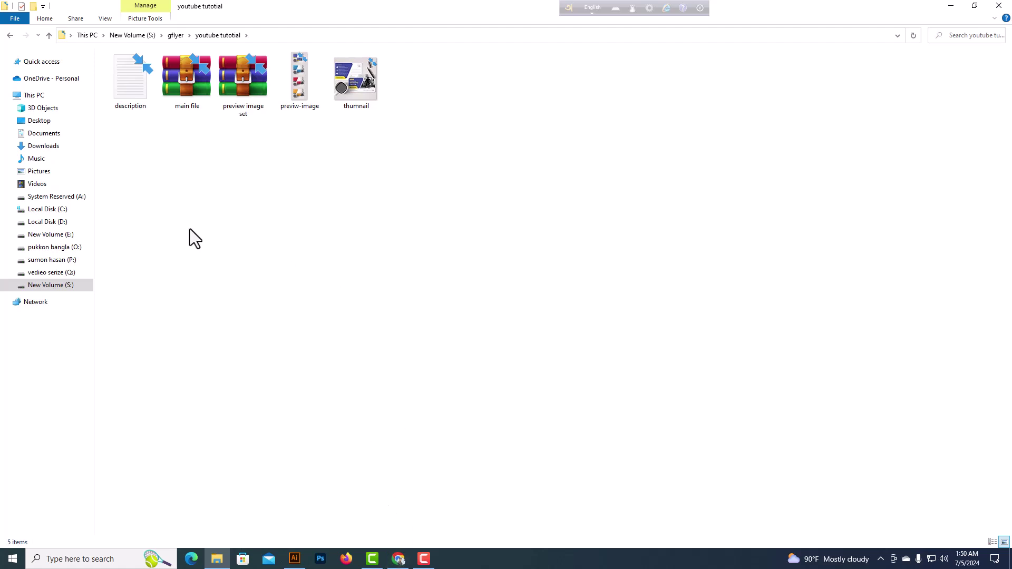
pyautogui.click(398, 560)
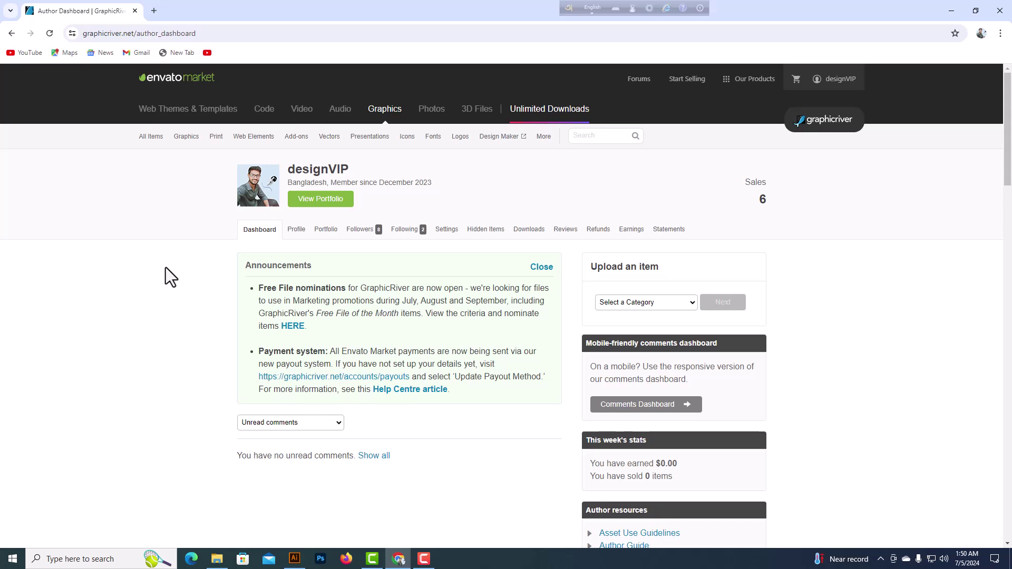
pyautogui.click(217, 559)
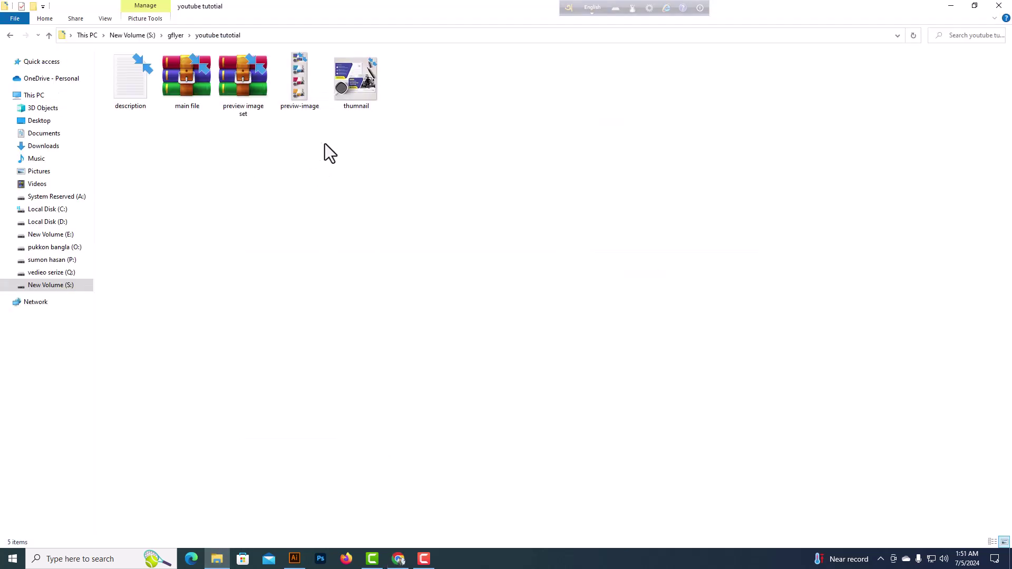
pyautogui.moveTo(373, 137); pyautogui.dragTo(203, 115)
pyautogui.click(273, 129)
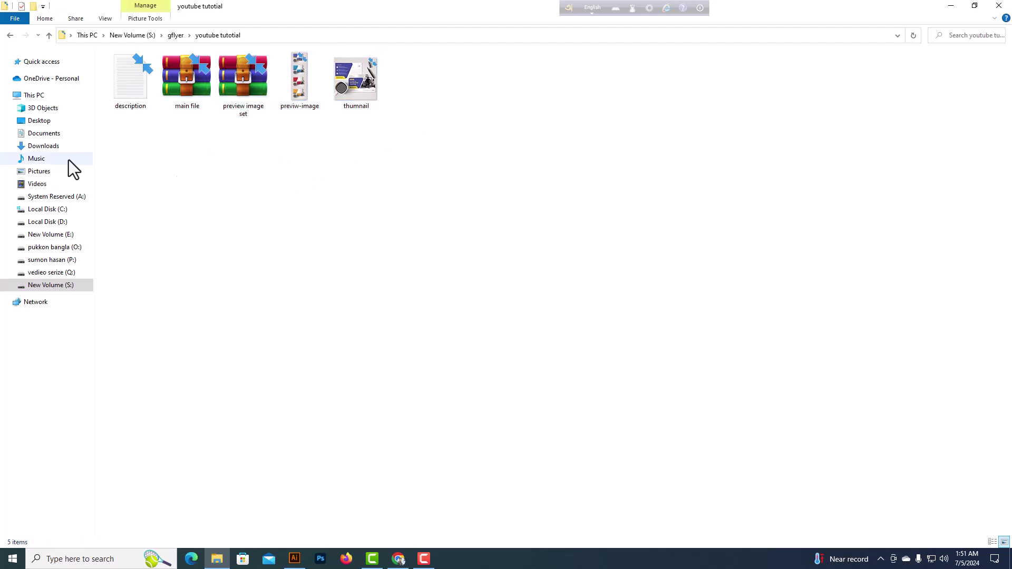
# Step: Extract the main file archive into a main file folder inside the youtube tutorial folder
pyautogui.click(191, 86)
pyautogui.rightClick(191, 84)
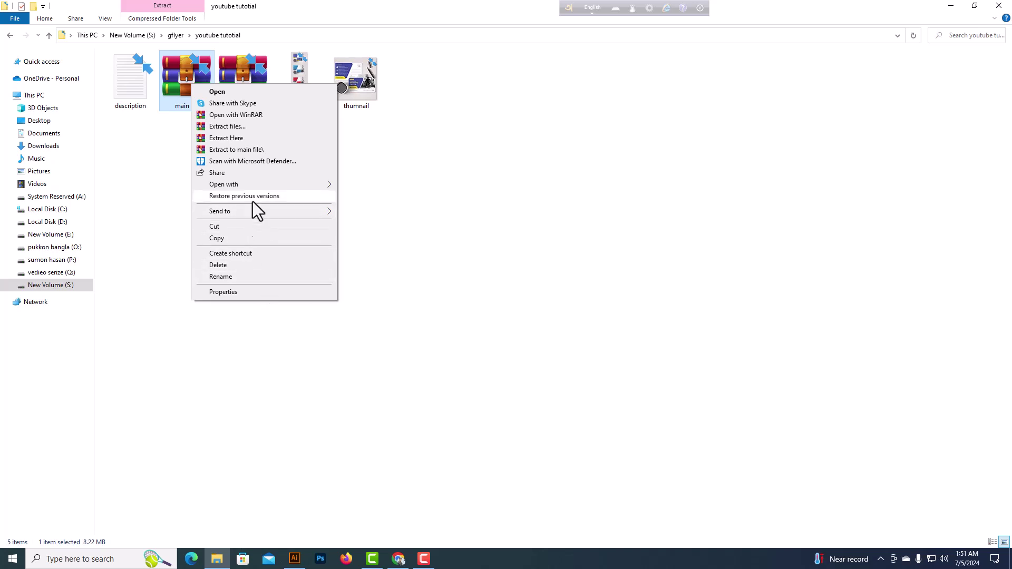
pyautogui.click(243, 128)
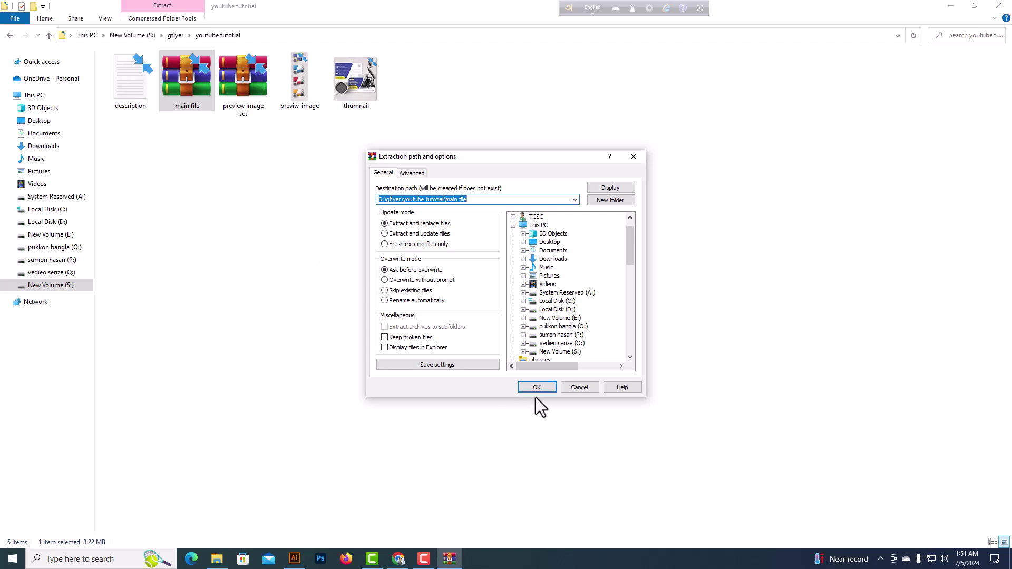
pyautogui.click(536, 387)
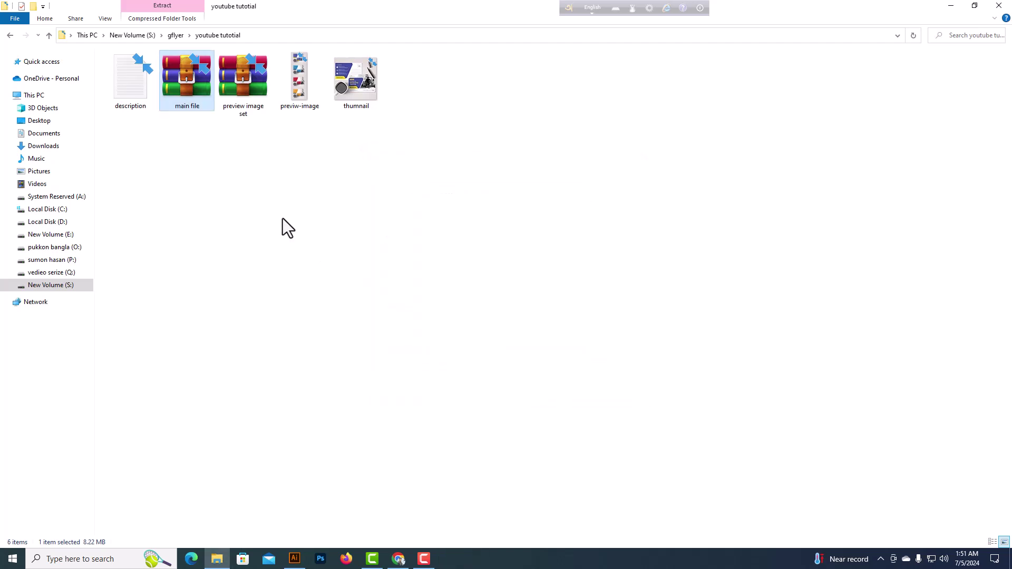
# Step: Open the extracted main file folder and look inside its orange and red subfolders
pyautogui.doubleClick(131, 79)
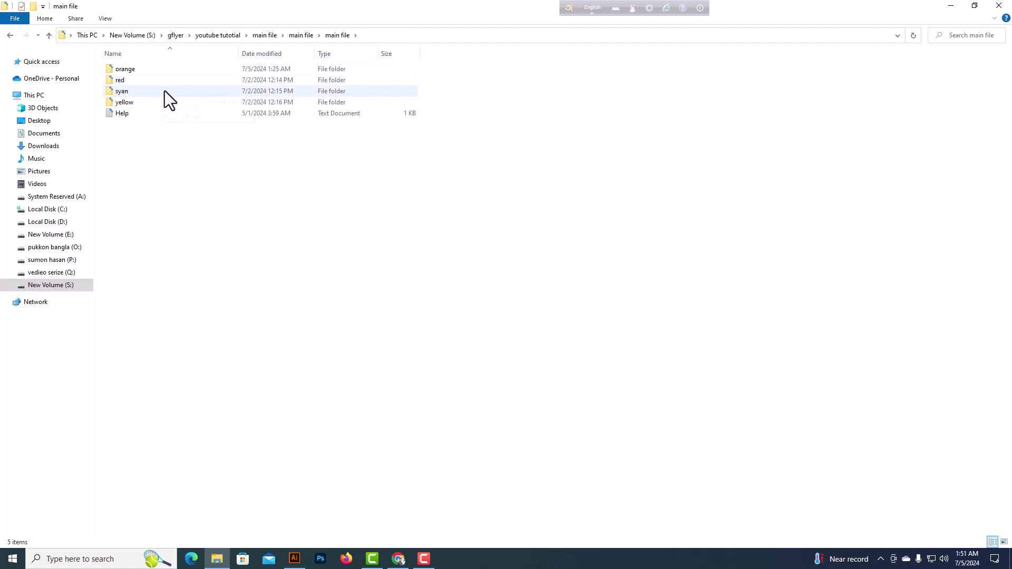
pyautogui.doubleClick(185, 68)
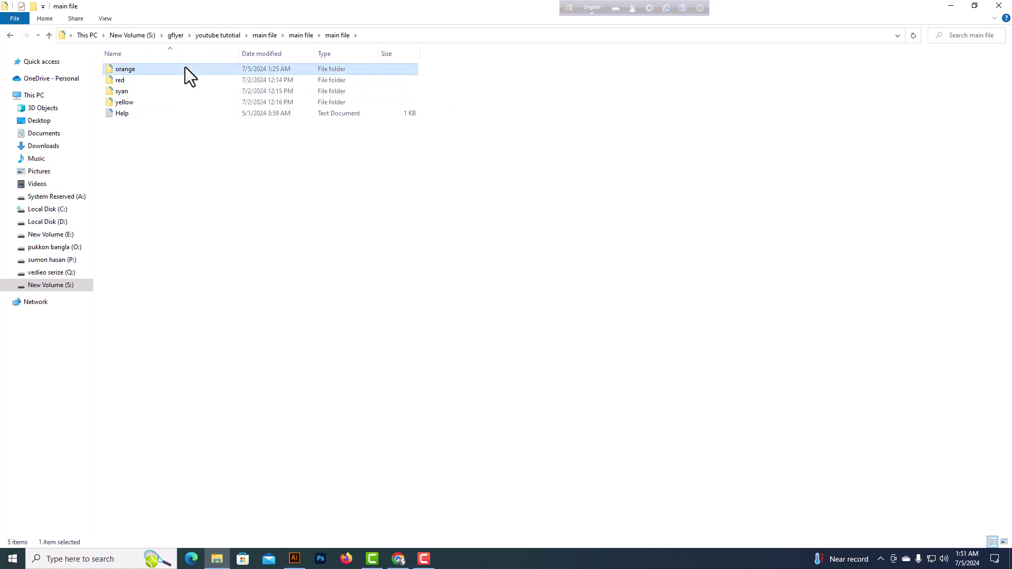
pyautogui.click(11, 36)
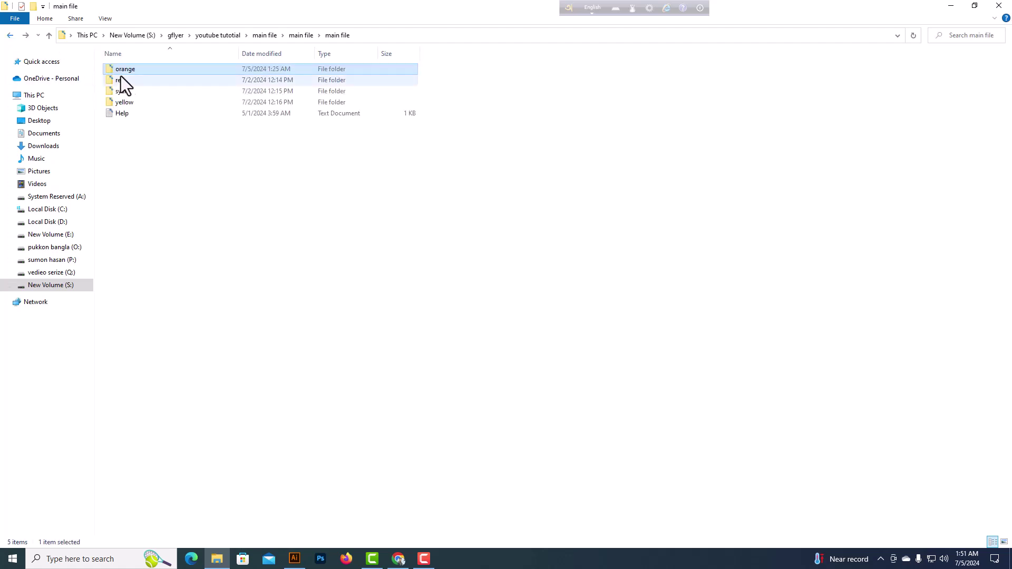
pyautogui.doubleClick(132, 79)
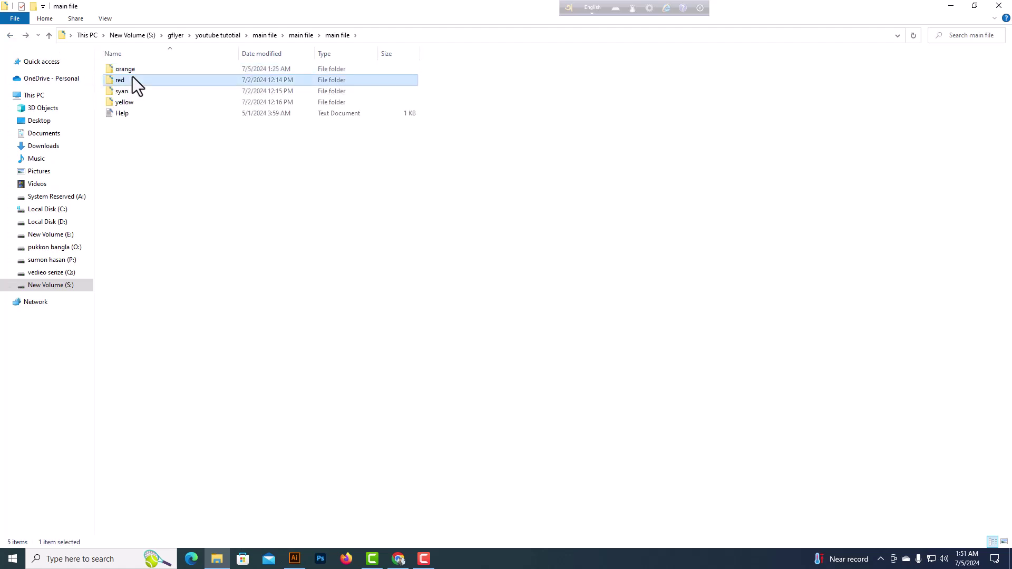
pyautogui.click(10, 36)
# Step: Open yellow.eps from the yellow folder in Illustrator and select all artwork to check for stray objects
pyautogui.doubleClick(156, 102)
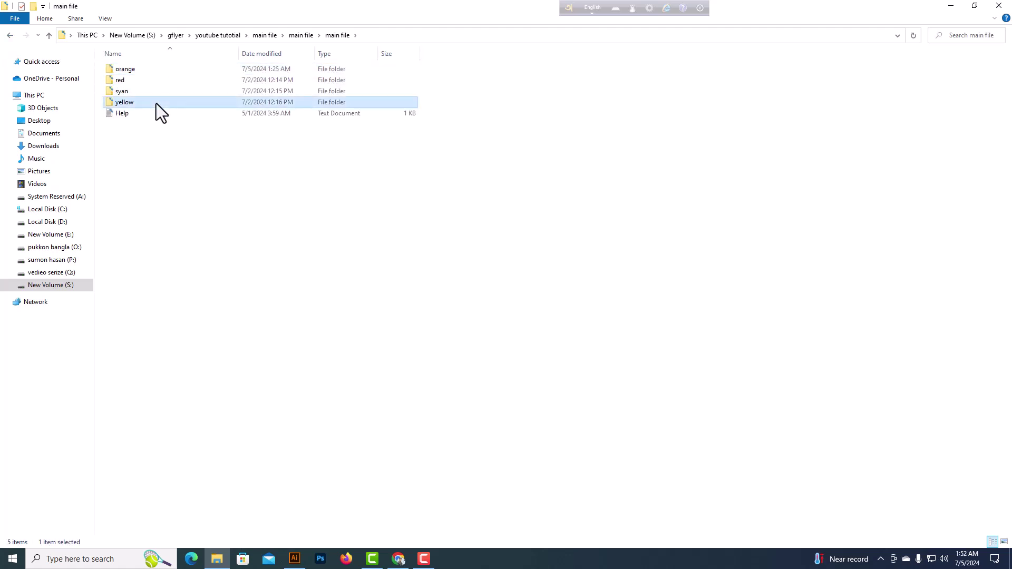
pyautogui.doubleClick(147, 81)
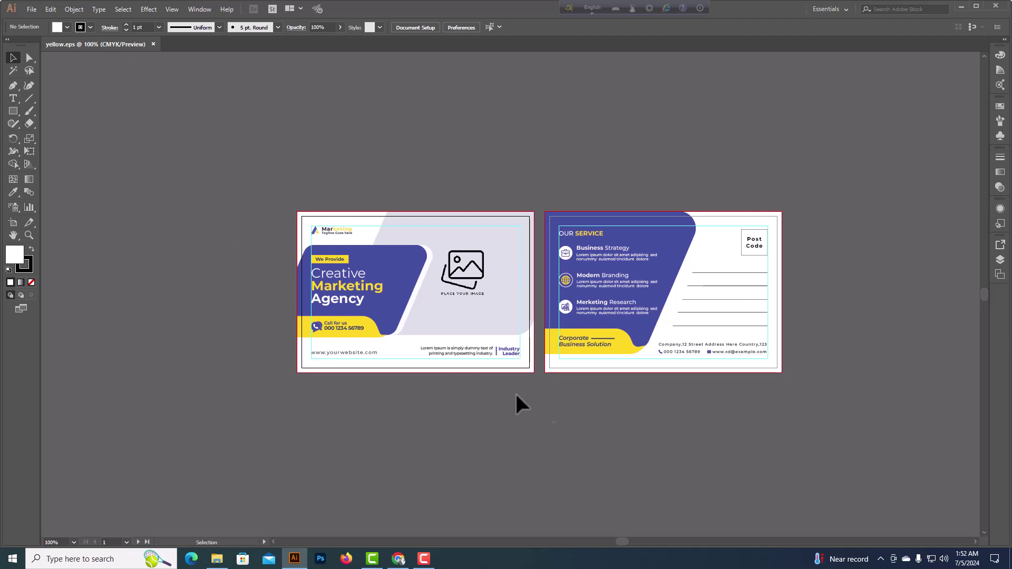
pyautogui.moveTo(637, 411); pyautogui.dragTo(603, 410)
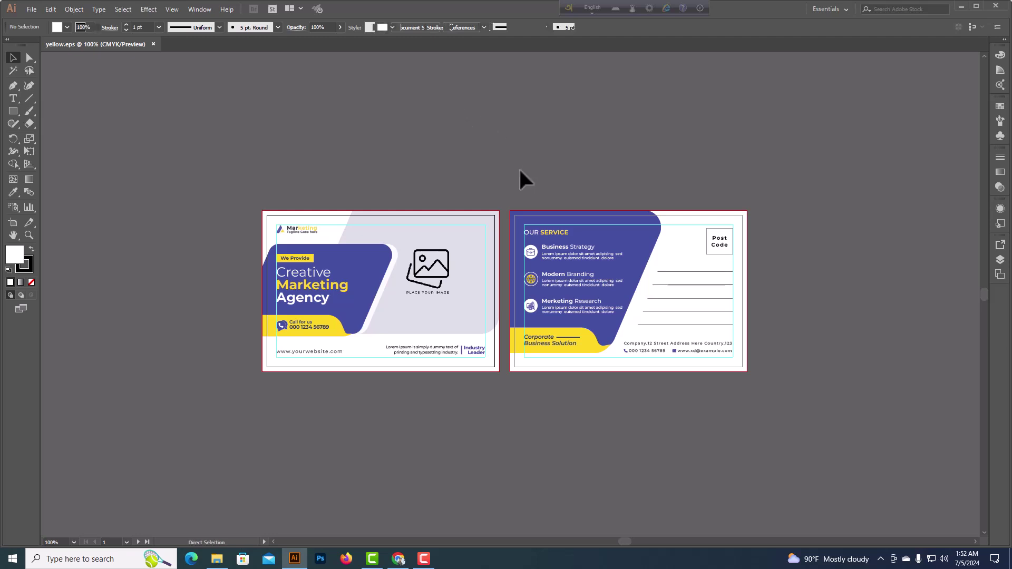
pyautogui.hotkey('ctrl', 'a')
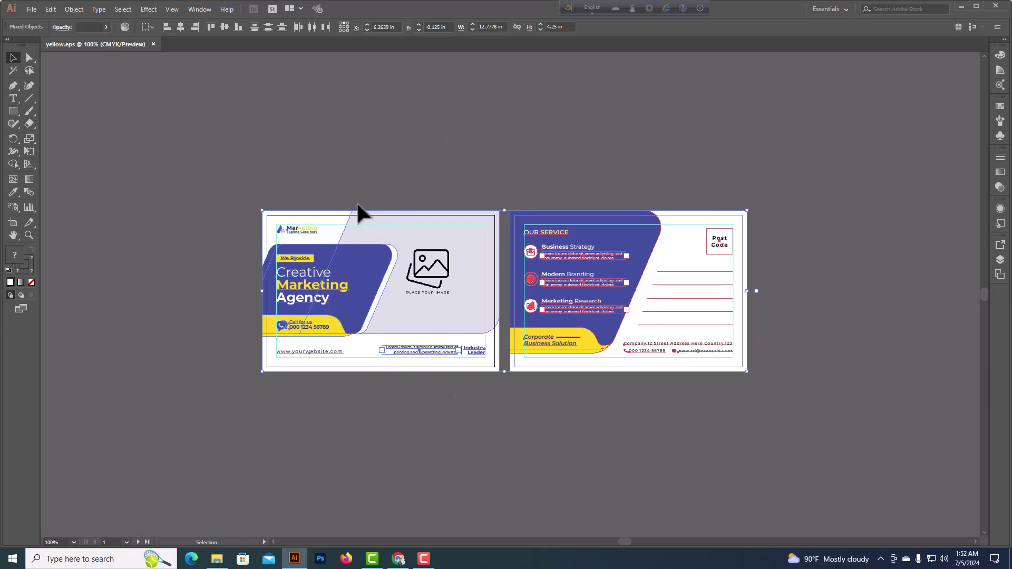
pyautogui.click(401, 162)
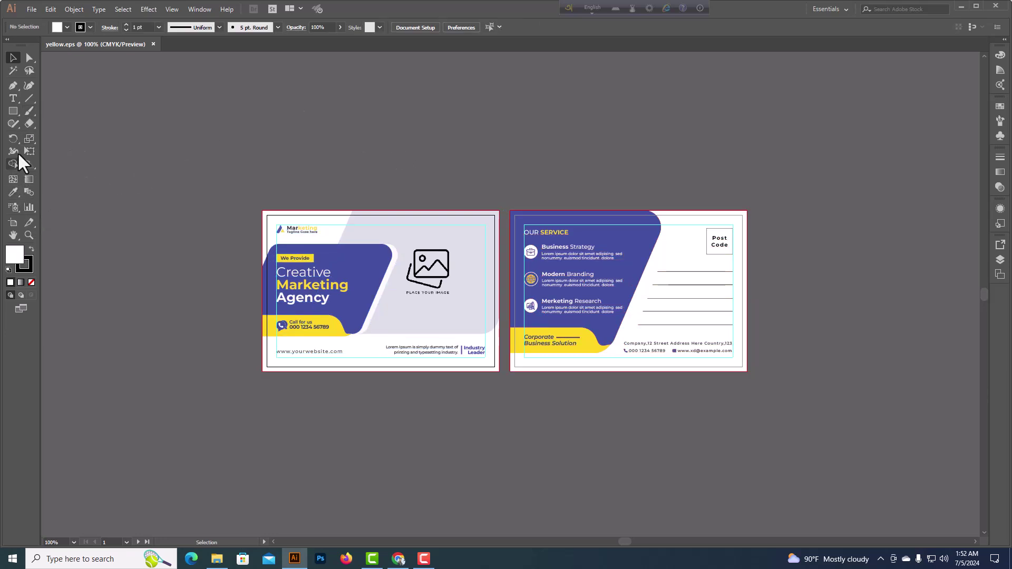
# Step: Place a stray anchor point above the front postcard with the Pen tool and select all to expose it
pyautogui.click(13, 86)
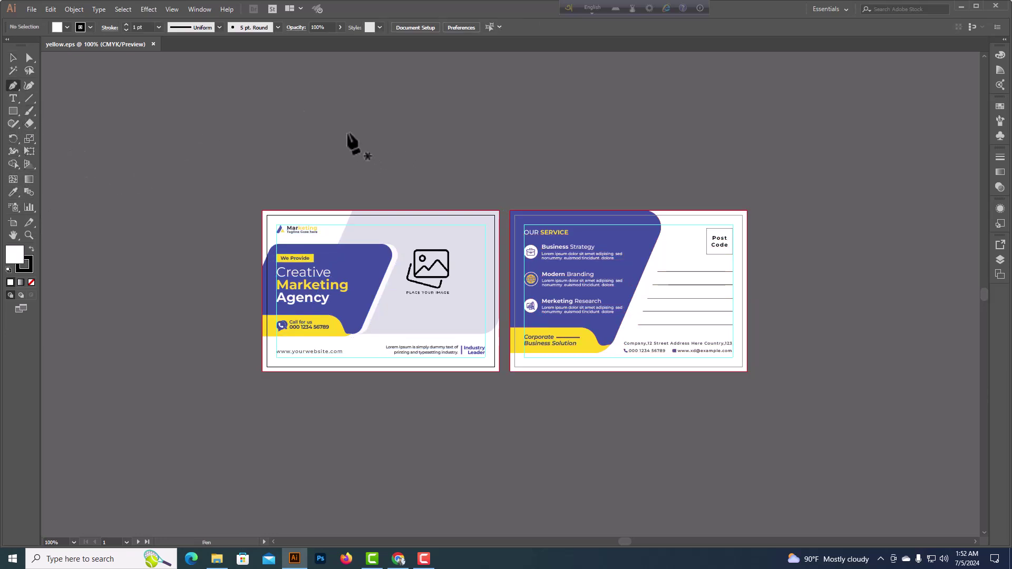
pyautogui.click(337, 124)
pyautogui.click(13, 58)
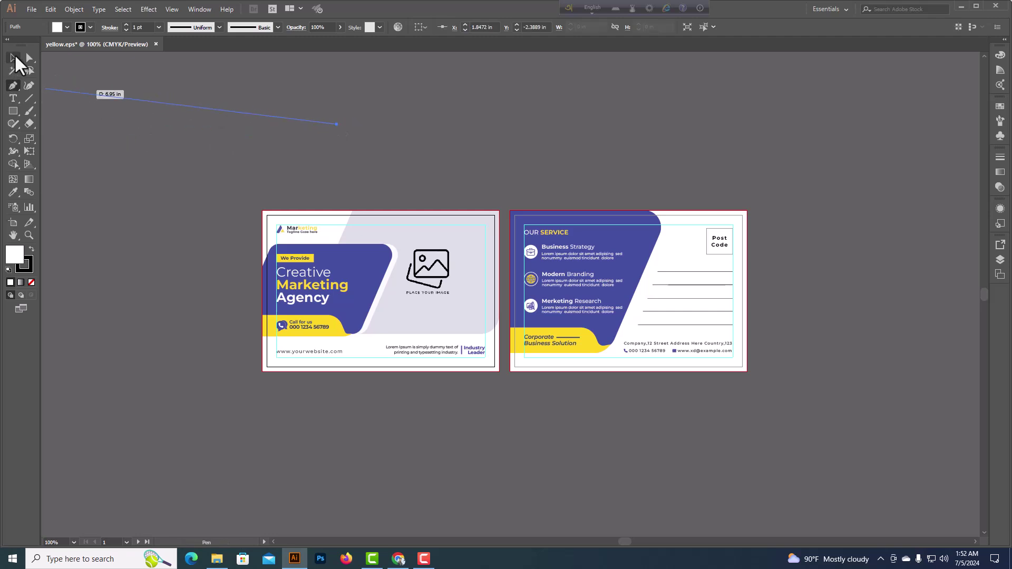
pyautogui.click(174, 176)
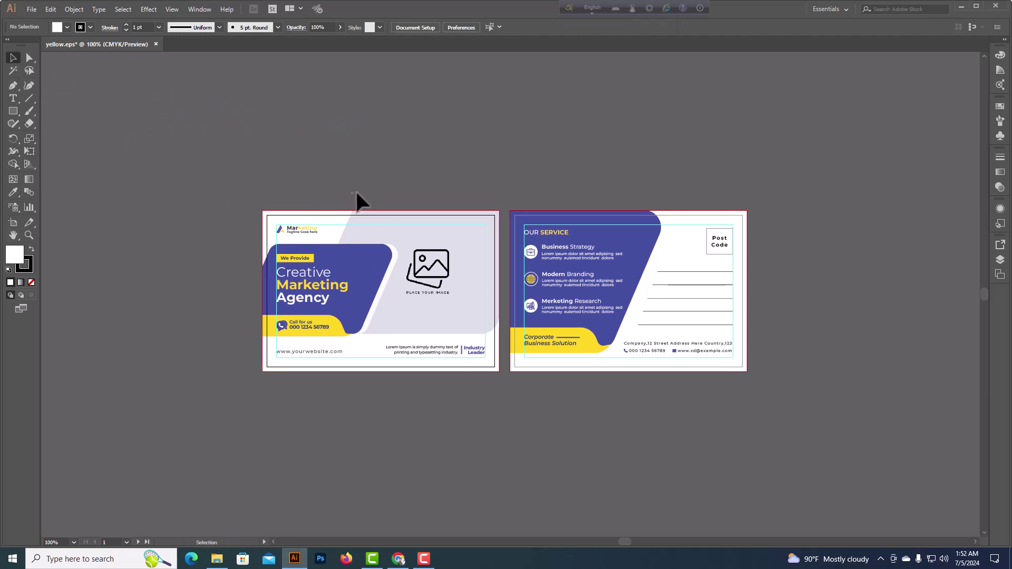
pyautogui.scroll(1, 448, 185)
pyautogui.hotkey('ctrl', 'a')
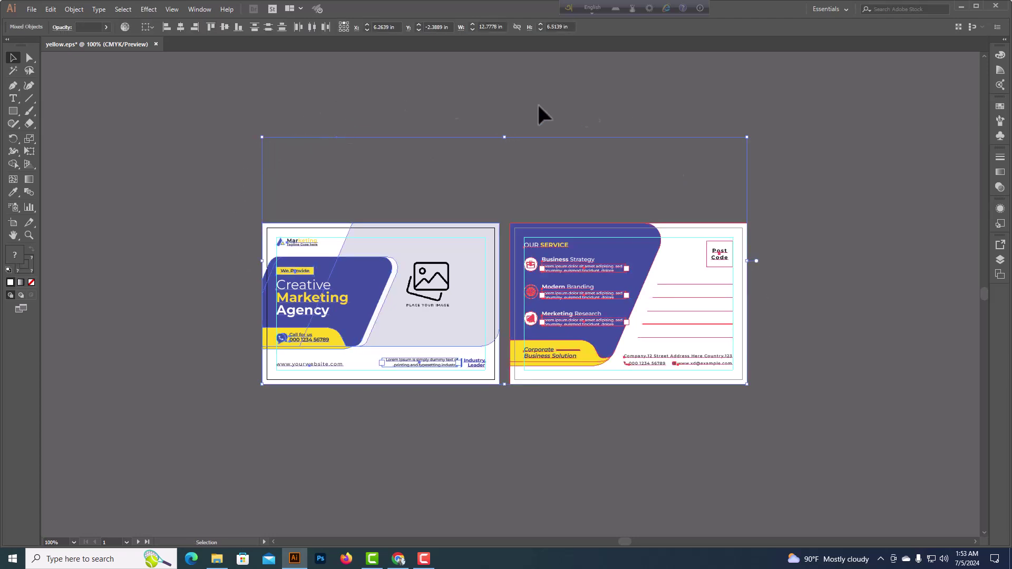
# Step: Delete the stray anchor point above the front postcard
pyautogui.click(359, 109)
pyautogui.moveTo(306, 130); pyautogui.dragTo(389, 167)
pyautogui.moveTo(277, 110); pyautogui.dragTo(388, 165)
pyautogui.press('Delete')
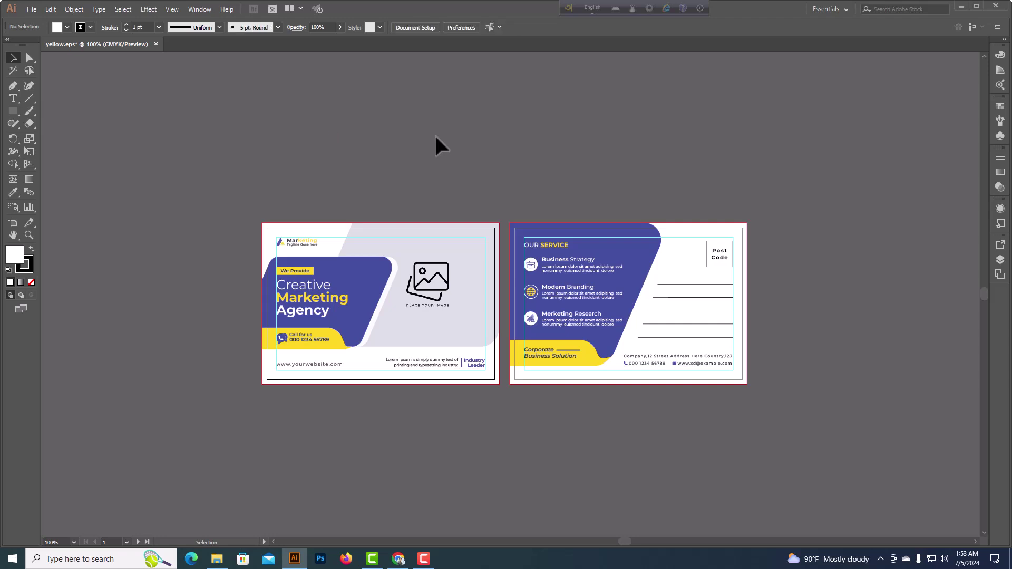
pyautogui.moveTo(297, 109); pyautogui.dragTo(377, 178)
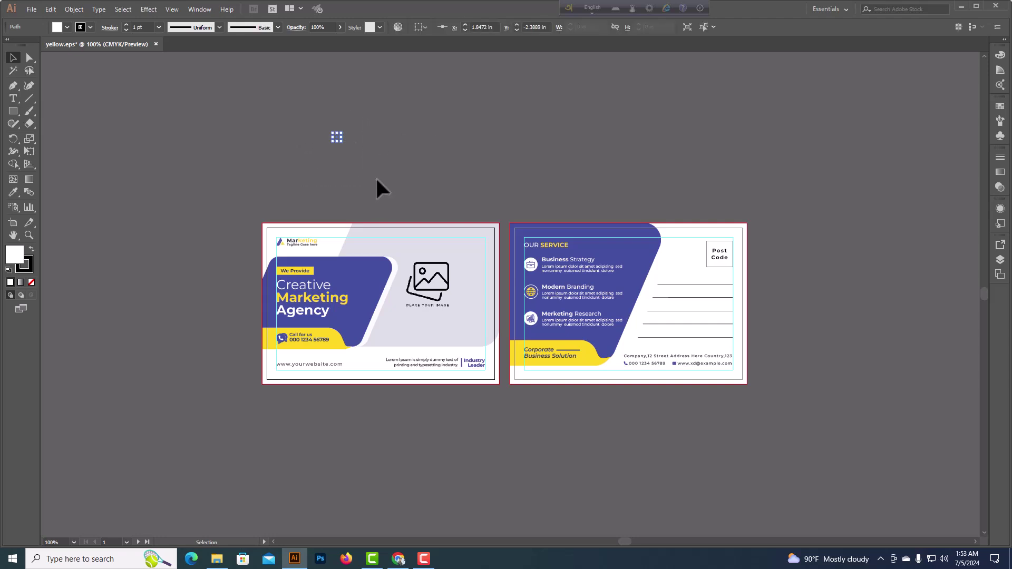
pyautogui.click(399, 139)
pyautogui.moveTo(204, 97); pyautogui.dragTo(398, 159)
pyautogui.click(398, 160)
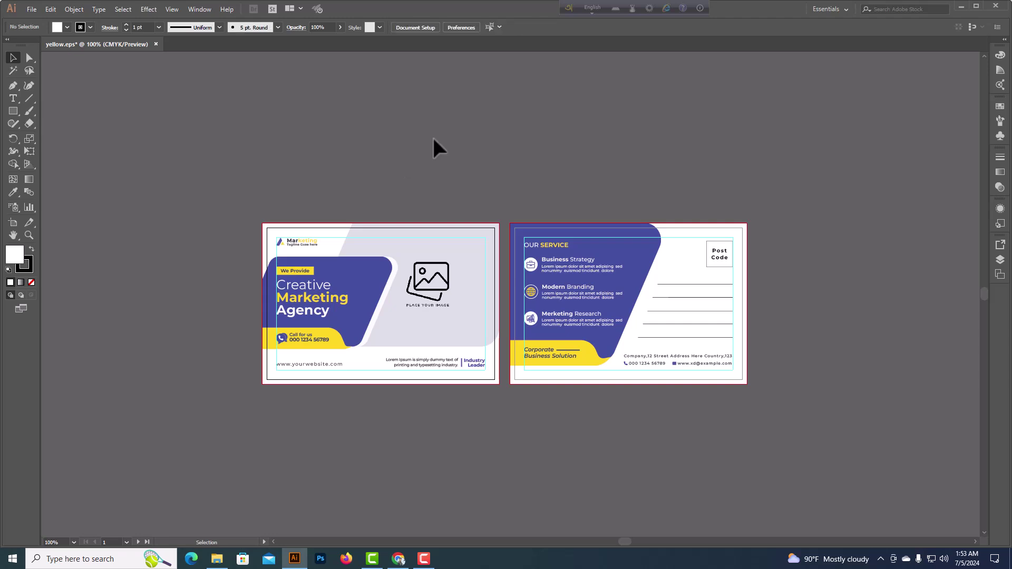
# Step: Select all artwork to check for leftover points and inspect both postcards in outline view
pyautogui.hotkey('ctrl', 'a')
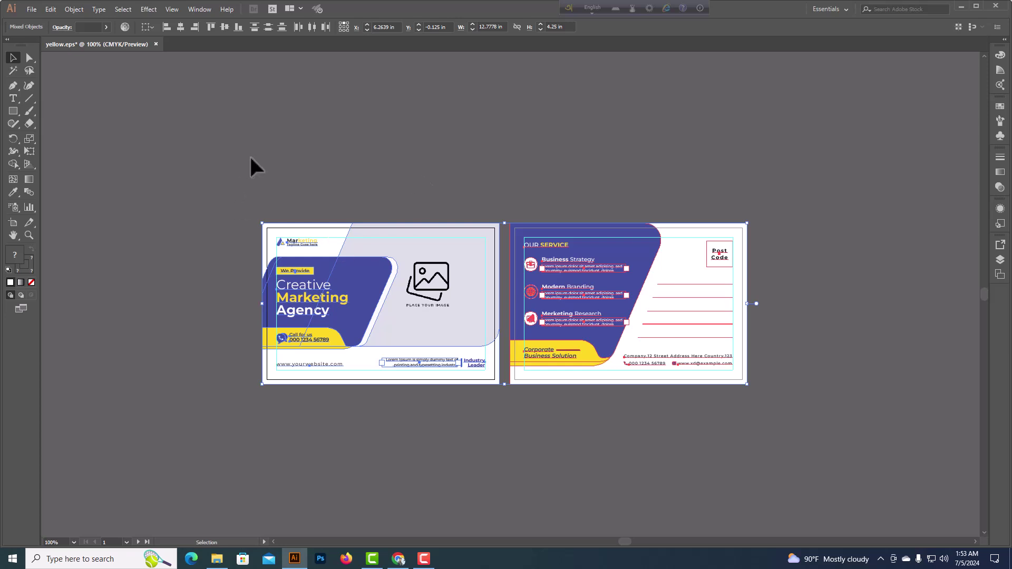
pyautogui.scroll(-1, 519, 337)
pyautogui.scroll(1, 843, 232)
pyautogui.click(507, 152)
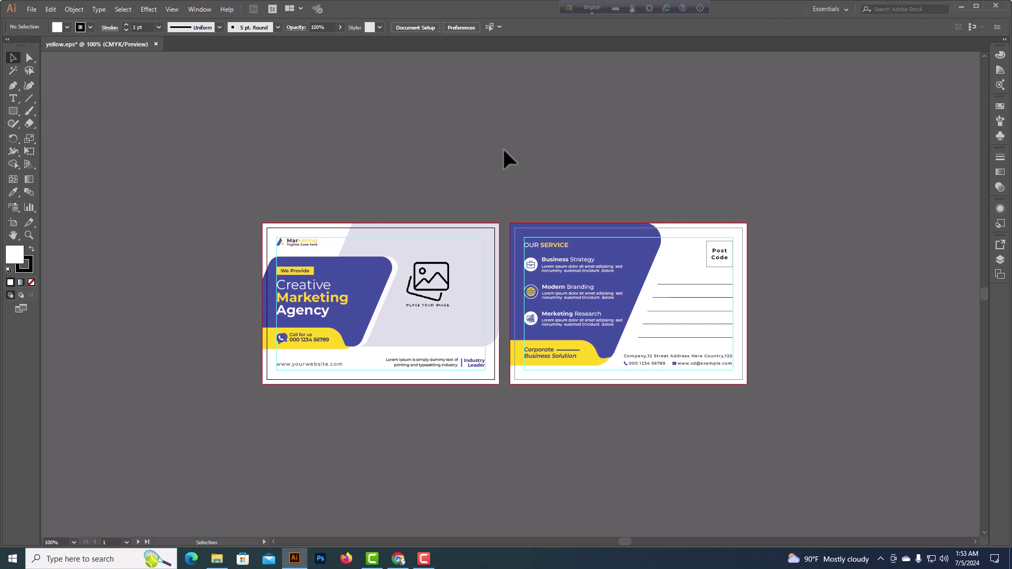
pyautogui.hotkey('ctrl', 'y')
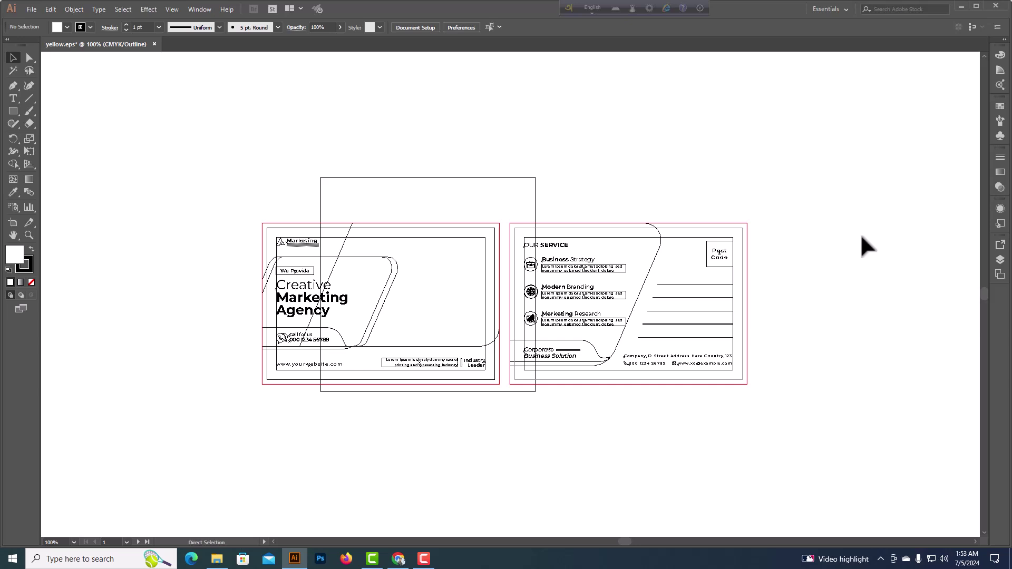
pyautogui.hotkey('ctrl', 'y')
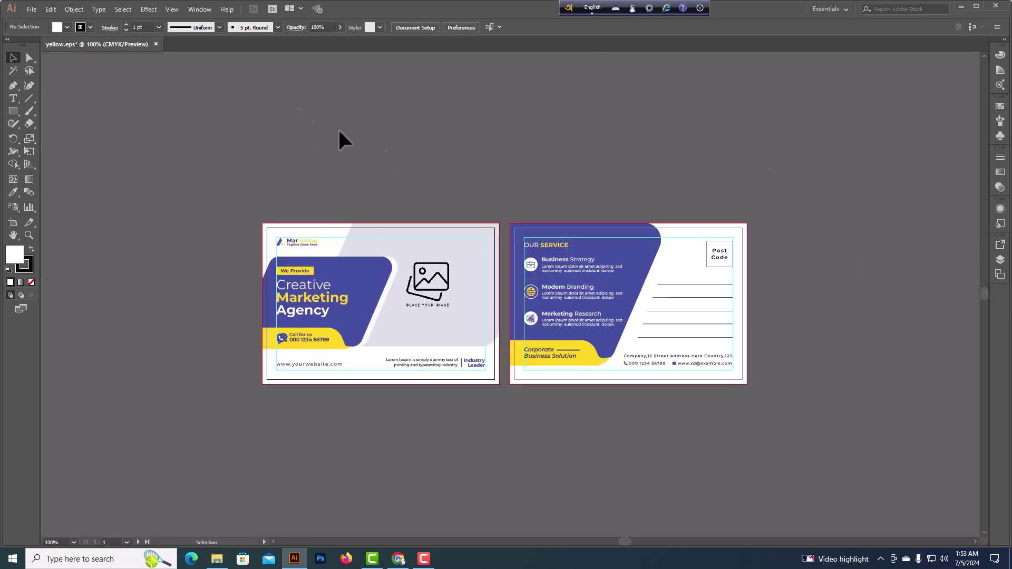
# Step: Close yellow.eps without saving changes and open a new browser tab in Chrome
pyautogui.click(156, 44)
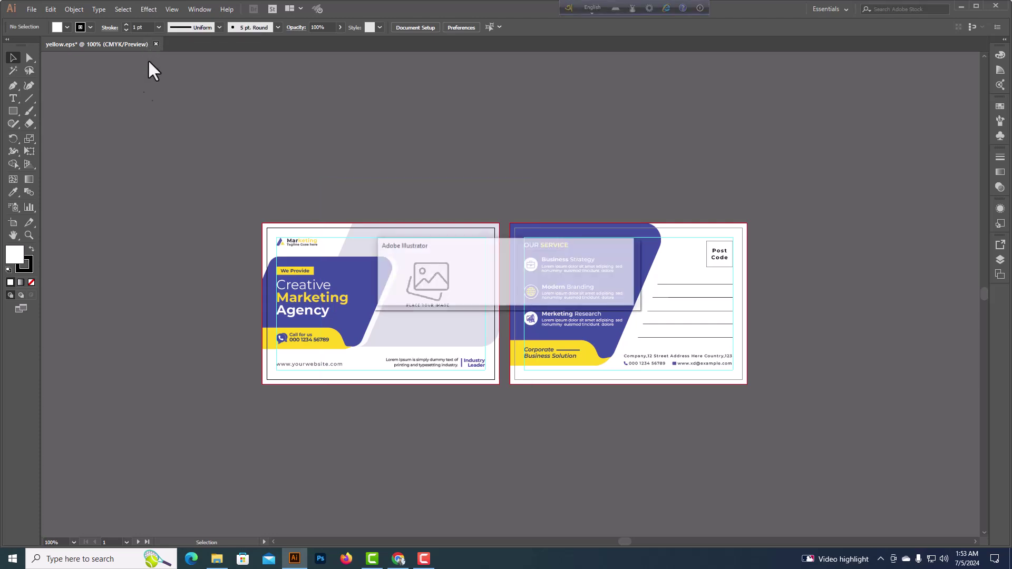
pyautogui.click(559, 293)
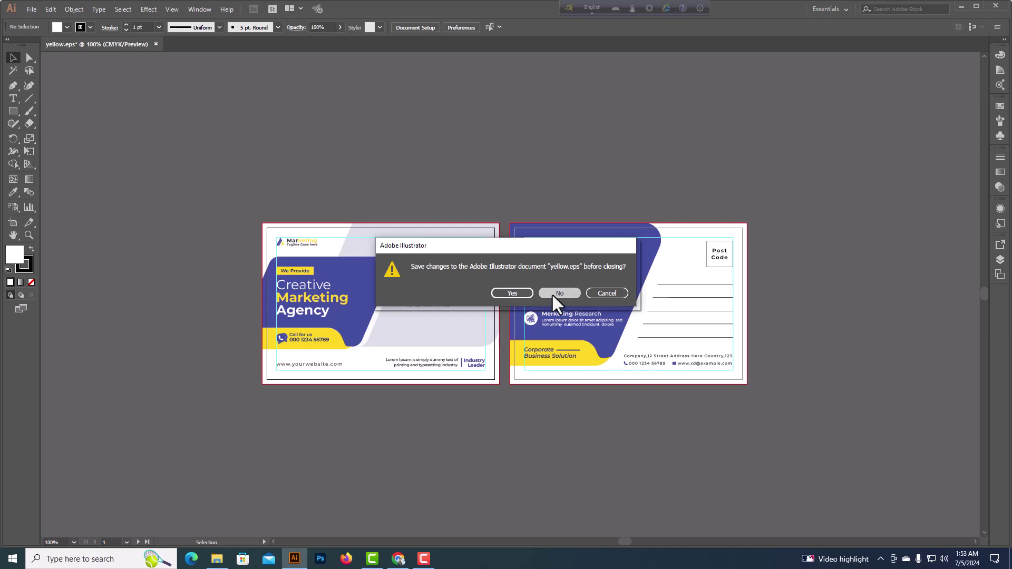
pyautogui.click(399, 559)
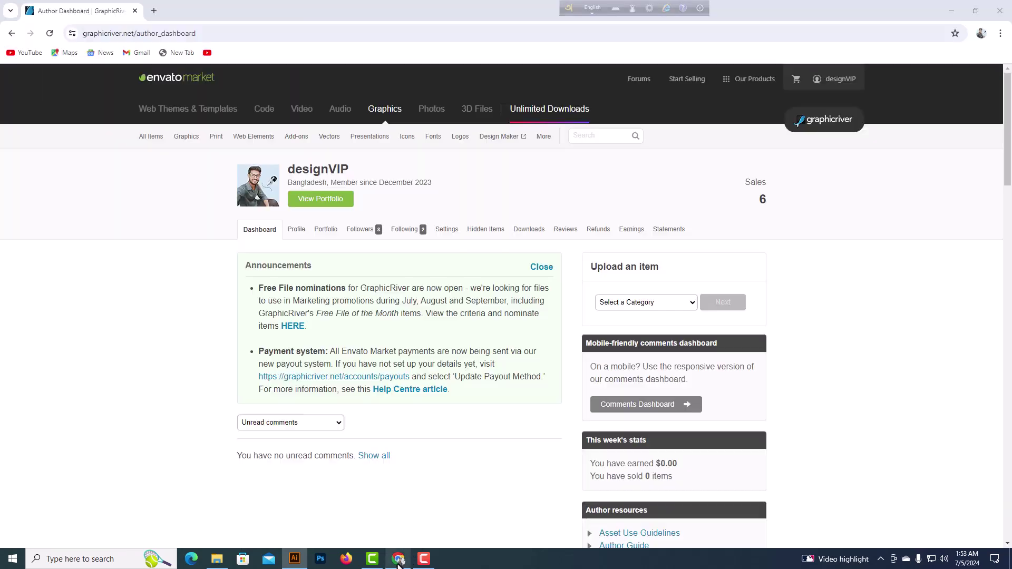
pyautogui.click(154, 11)
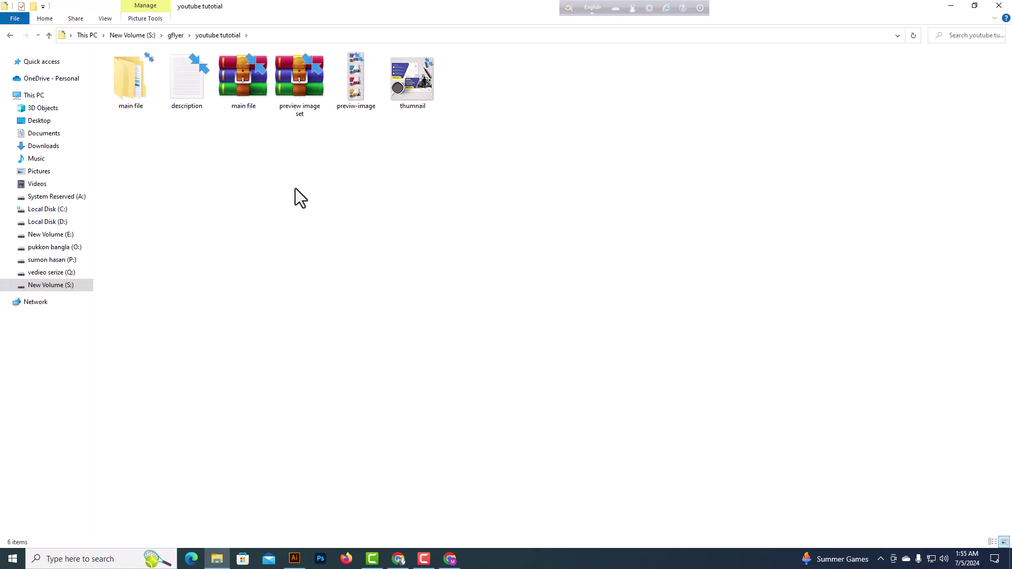
# Step: Open the Help text document in the extracted main file folder in File Explorer to read its template details
pyautogui.moveTo(441, 138); pyautogui.dragTo(240, 84)
pyautogui.click(280, 167)
pyautogui.doubleClick(127, 79)
pyautogui.doubleClick(128, 68)
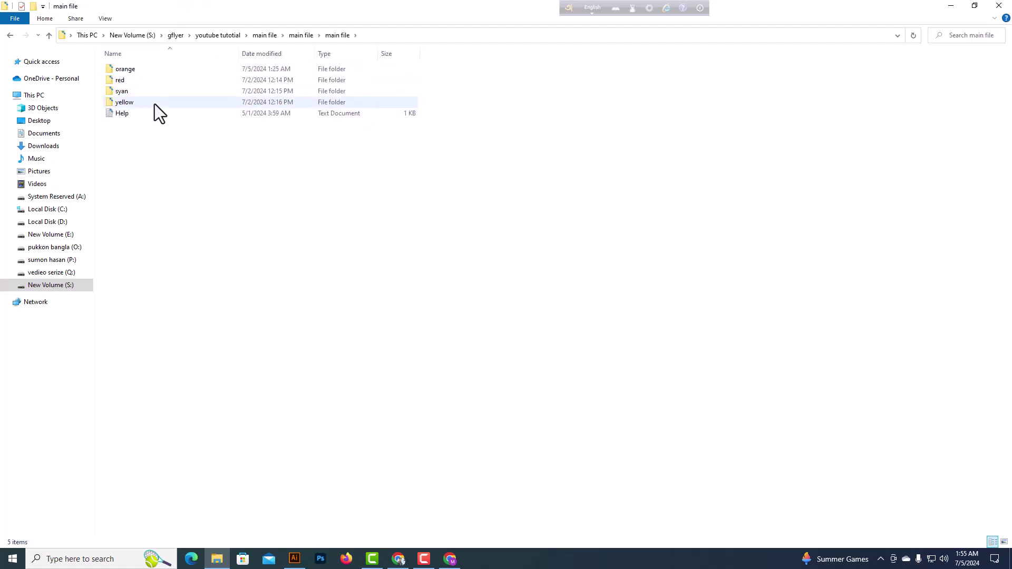
pyautogui.doubleClick(166, 117)
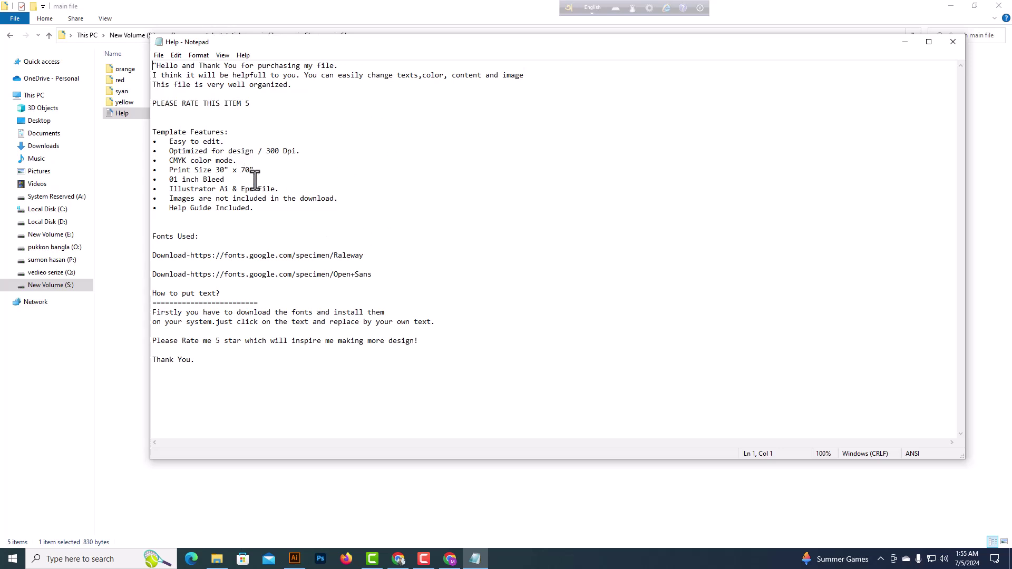
# Step: Change the print size in the Help document's template features to 6" x 4"
pyautogui.click(223, 170)
pyautogui.press('BackSpace')
pyautogui.press('BackSpace')
pyautogui.write('6')
pyautogui.click(244, 170)
# Step: Delete the Open Sans download line from the Fonts Used section of the Help document
pyautogui.moveTo(391, 280); pyautogui.dragTo(149, 272)
pyautogui.press('Delete')
pyautogui.press('Delete')
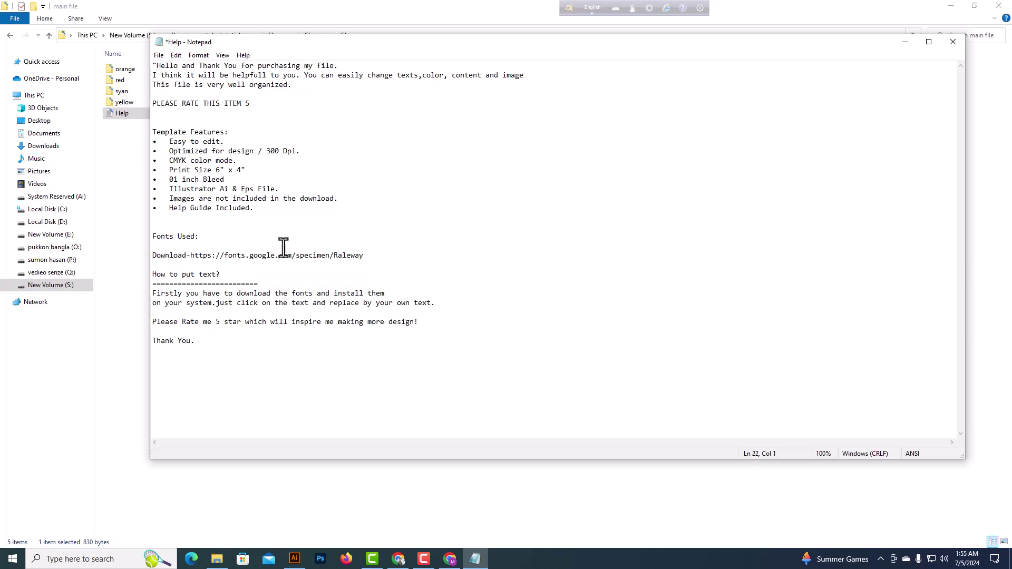
# Step: Switch to Chrome and open the Montserrat specimen page on Google Fonts in a new tab
pyautogui.click(449, 559)
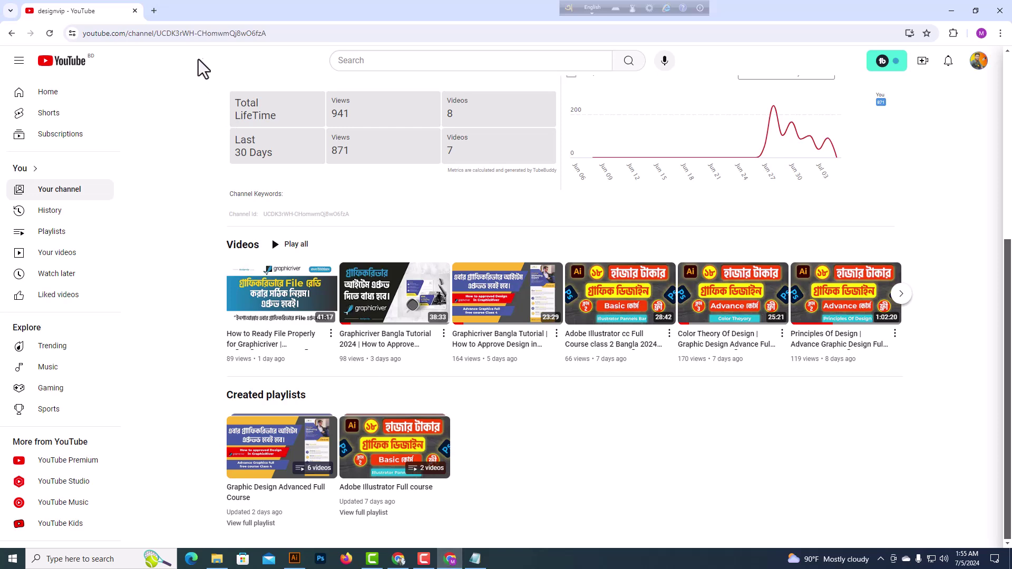
pyautogui.click(154, 11)
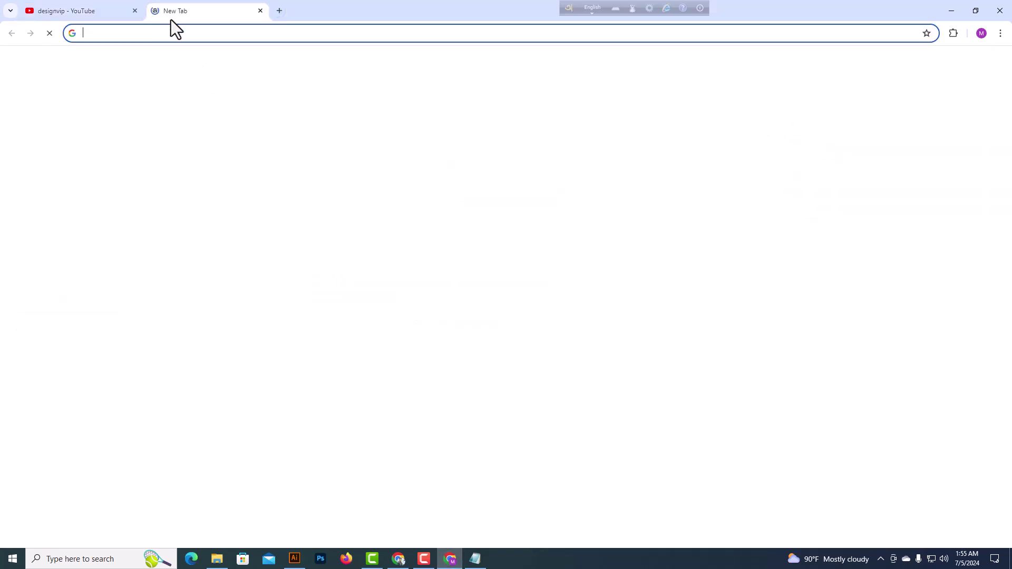
pyautogui.click(171, 31)
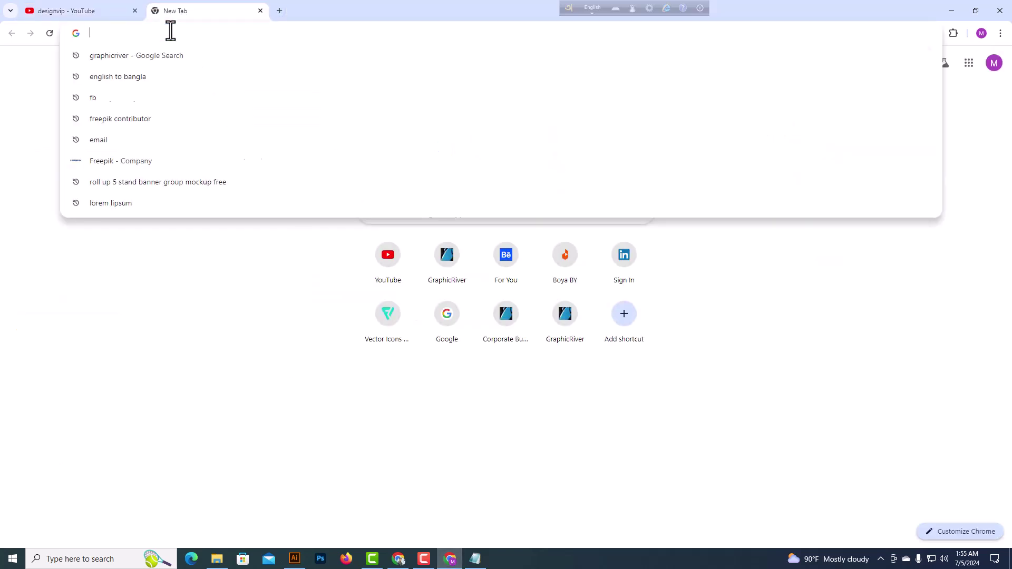
pyautogui.write('mo')
pyautogui.press('Return')
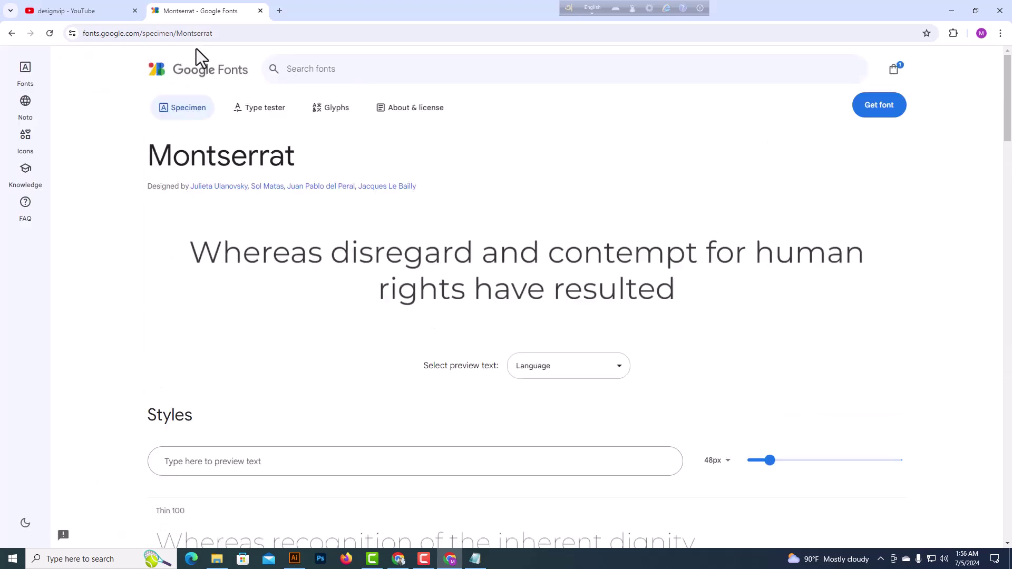
# Step: Copy the Montserrat page address and paste it over the Raleway link in the Help document in Notepad
pyautogui.doubleClick(214, 34)
pyautogui.click(214, 34)
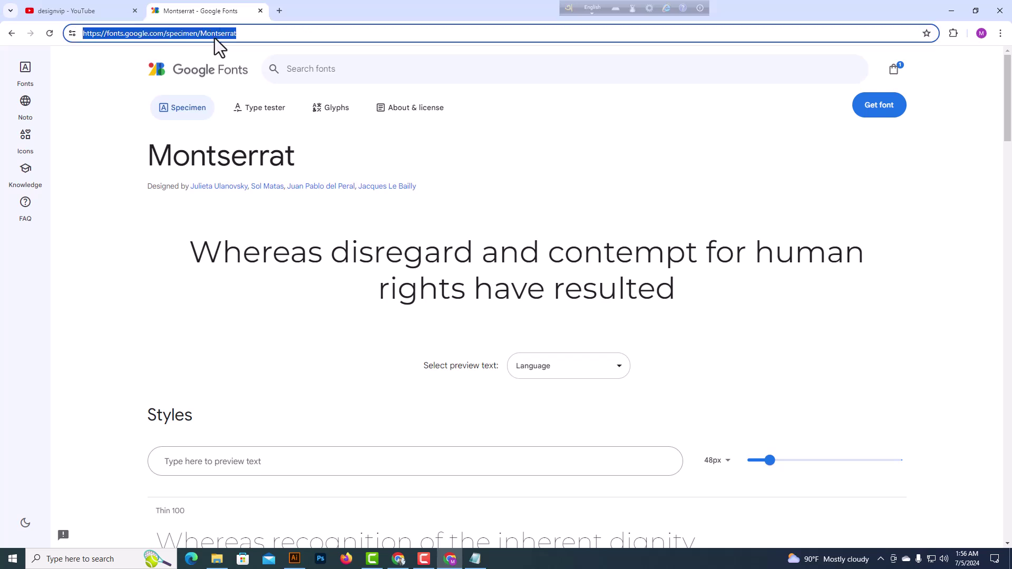
pyautogui.rightClick(214, 37)
pyautogui.click(262, 135)
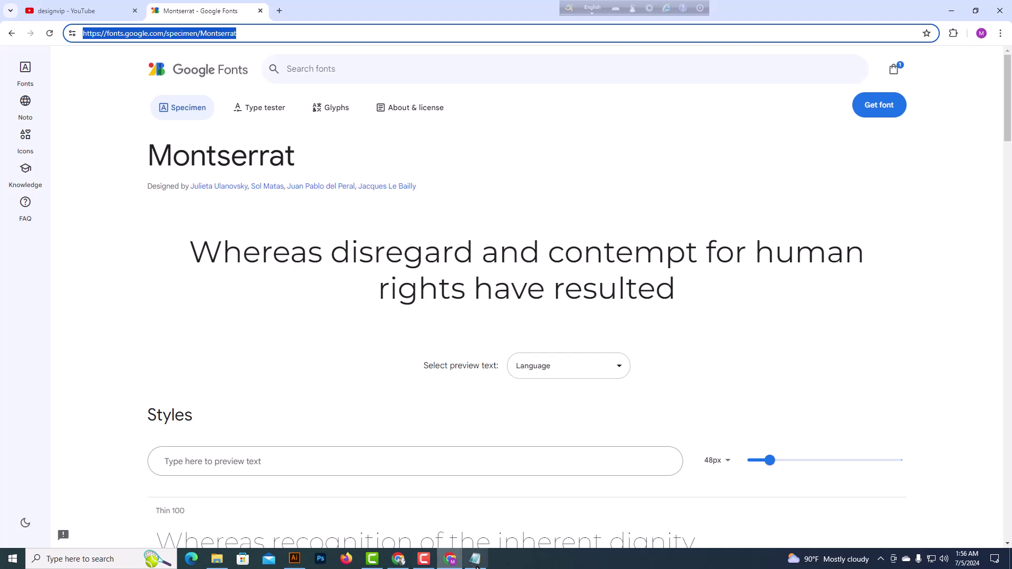
pyautogui.click(477, 561)
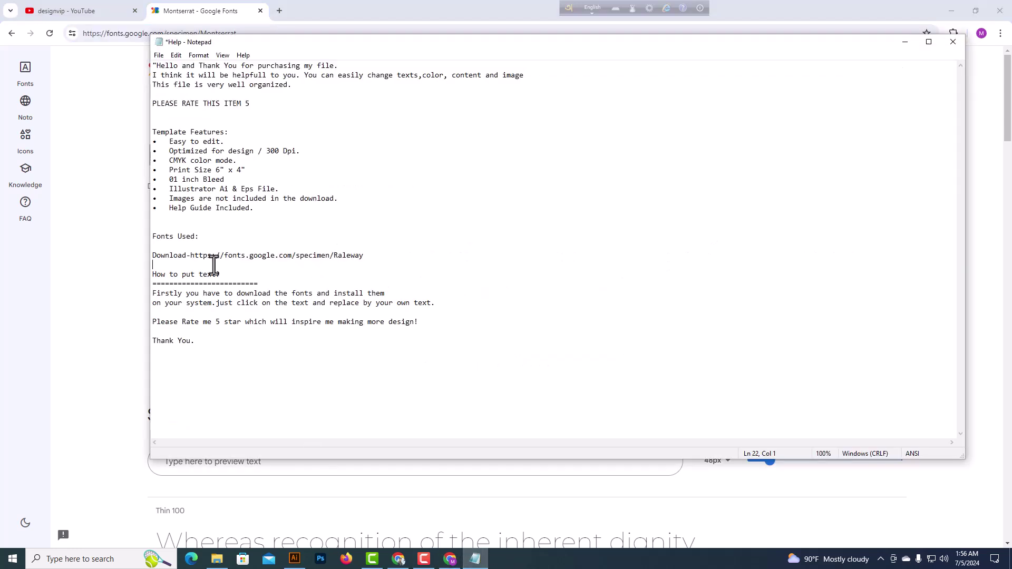
pyautogui.moveTo(190, 257); pyautogui.dragTo(376, 257)
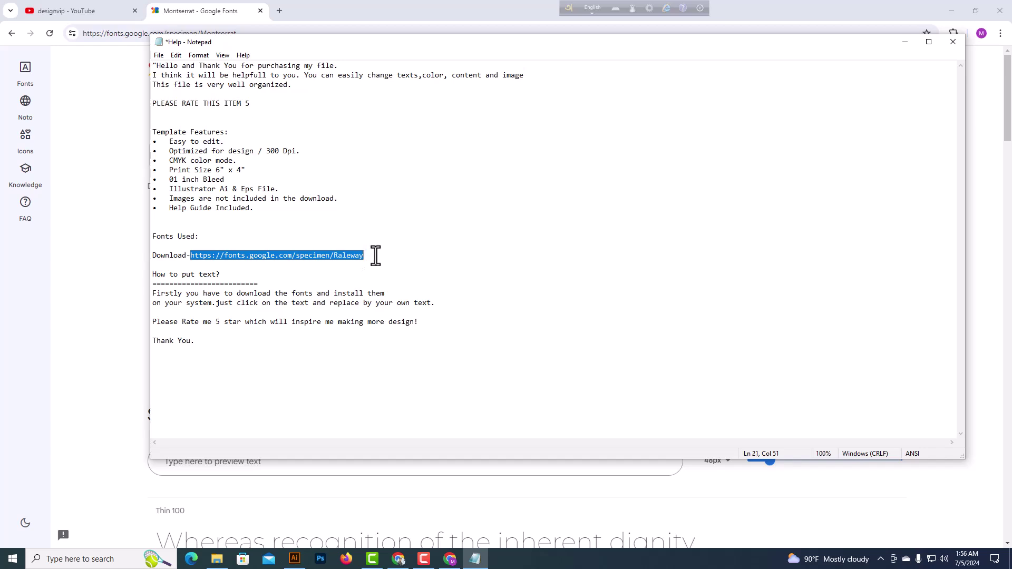
pyautogui.hotkey('ctrl', 'v')
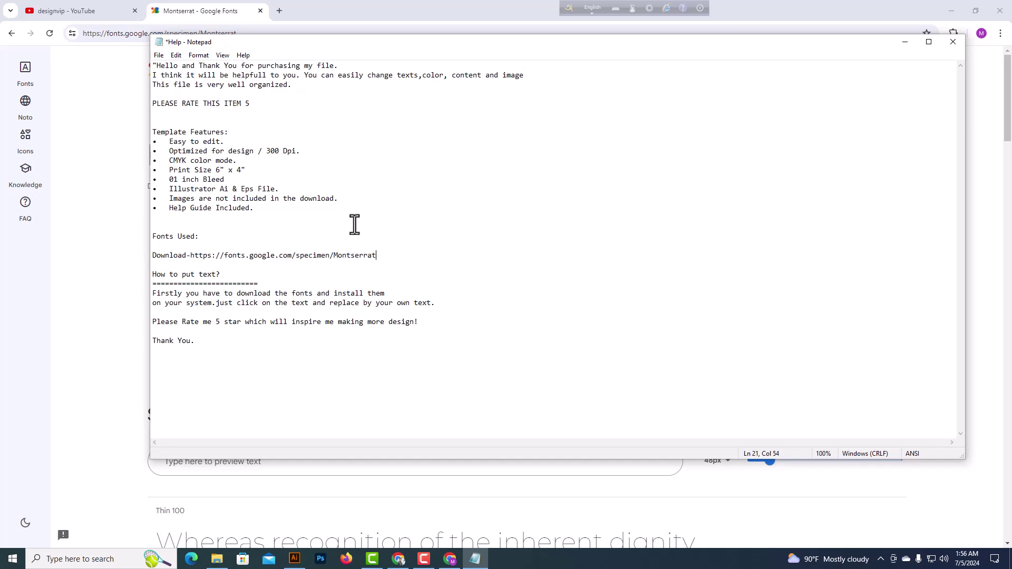
# Step: Save the updated Help document and minimize its window
pyautogui.click(158, 55)
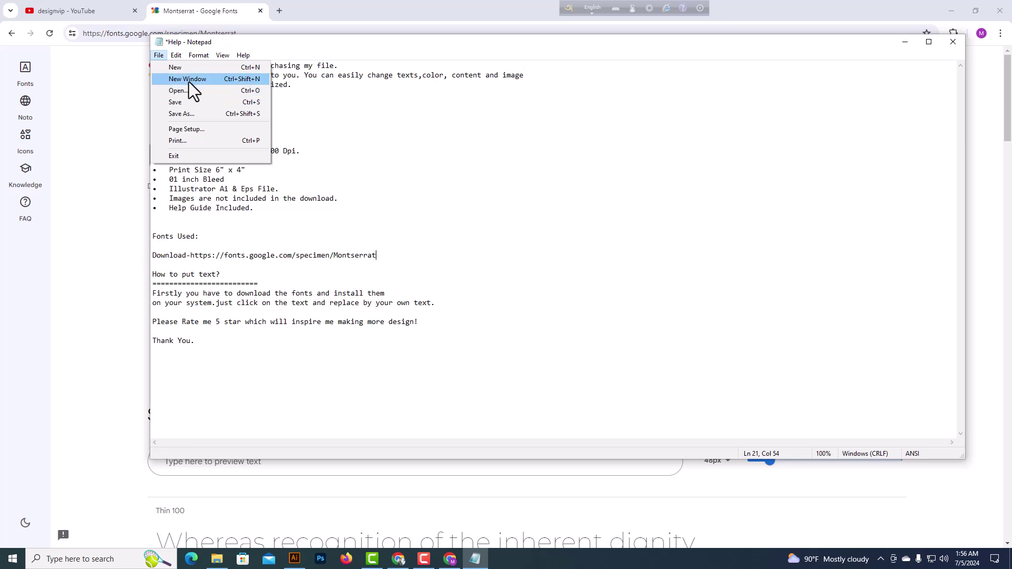
pyautogui.click(190, 102)
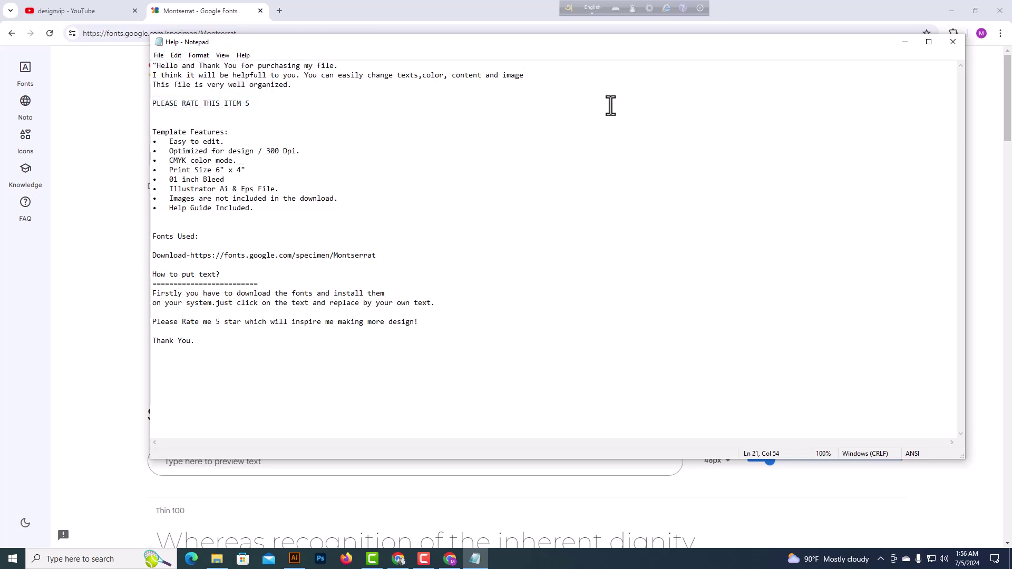
pyautogui.click(905, 42)
# Step: Switch to File Explorer, go up to the youtube tutotial folder and open the description text document
pyautogui.click(215, 558)
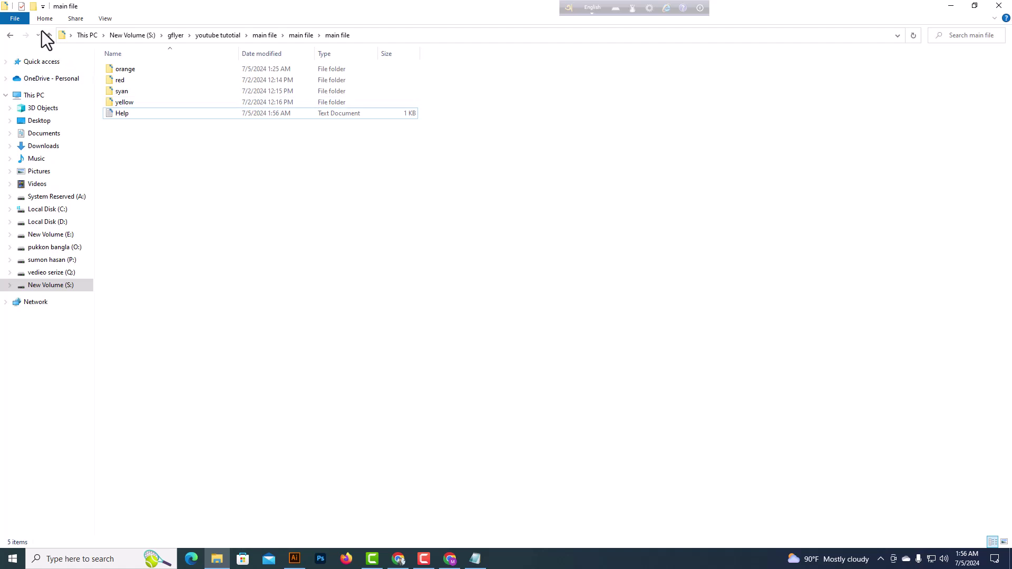
pyautogui.hotkey('alt', 'Up')
pyautogui.hotkey('alt', 'Up')
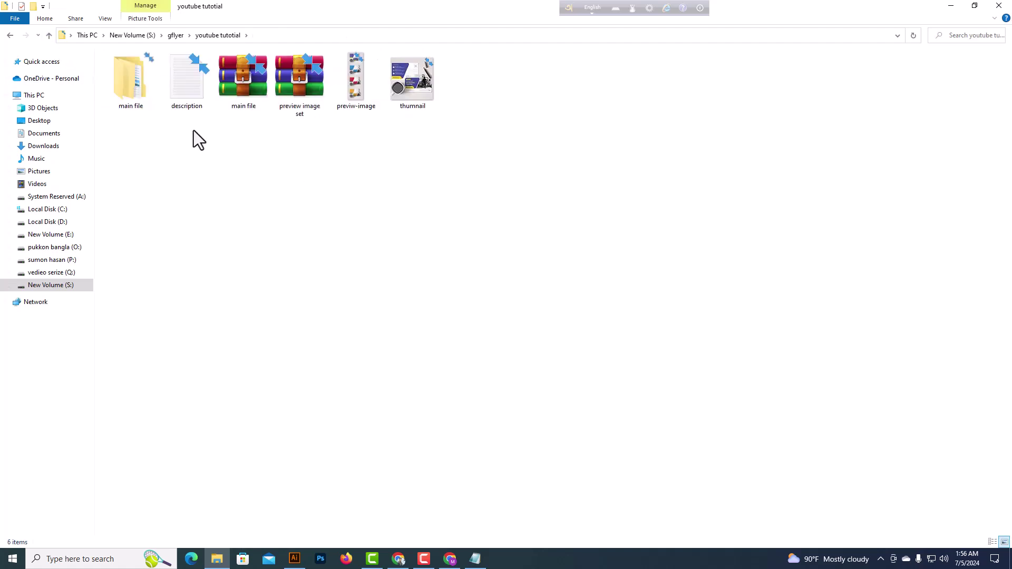
pyautogui.doubleClick(179, 81)
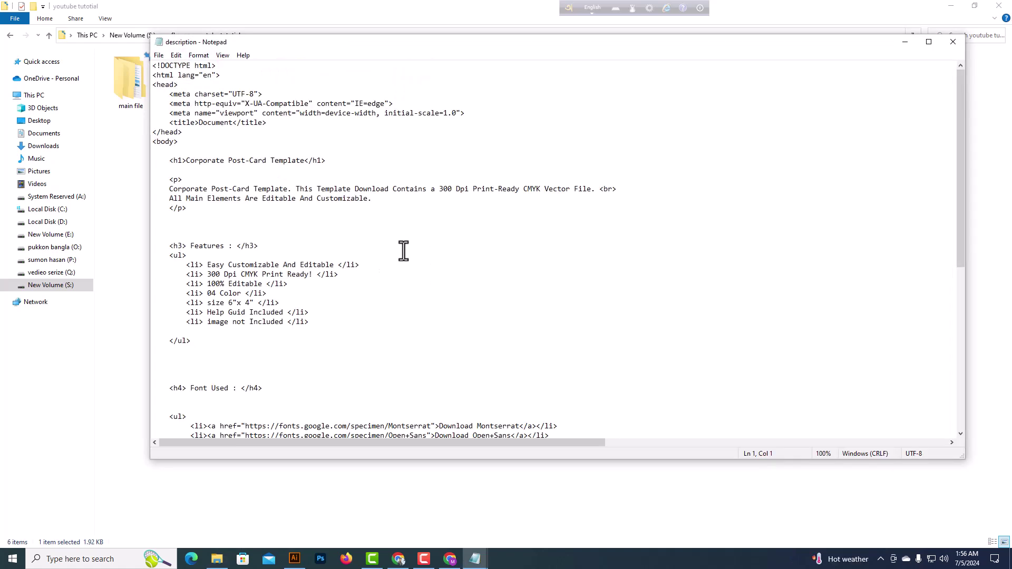
# Step: Read through the HTML description, examining its title, intro paragraph, features list, font links and support text
pyautogui.scroll(-2, 422, 253)
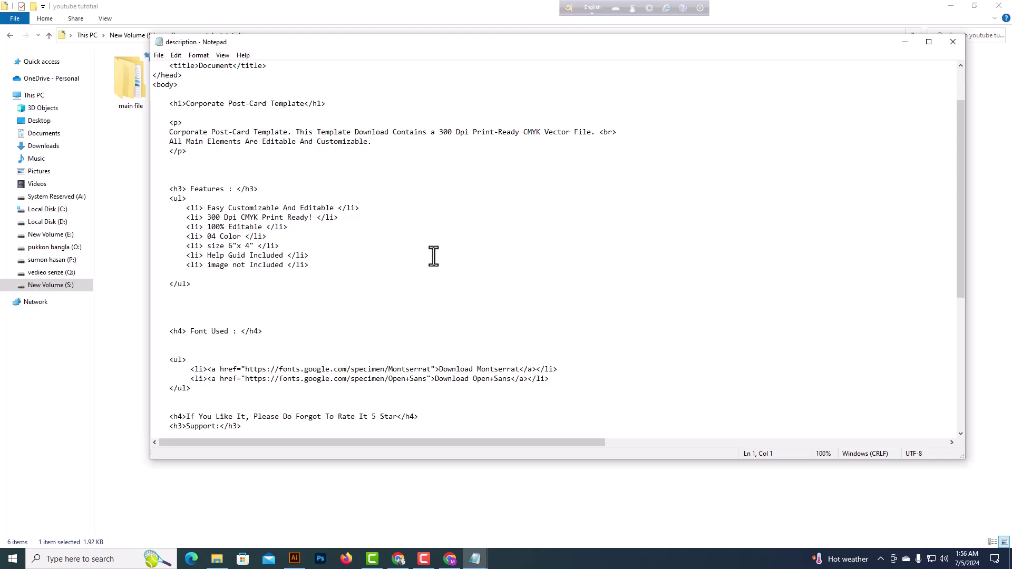
pyautogui.scroll(2, 433, 256)
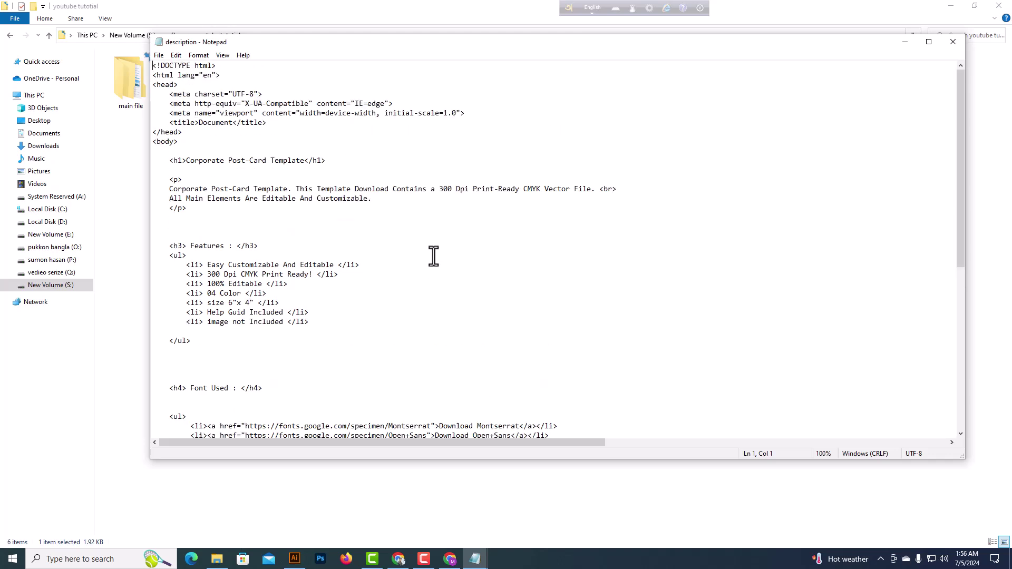
pyautogui.scroll(-3, 434, 256)
pyautogui.scroll(-2, 434, 256)
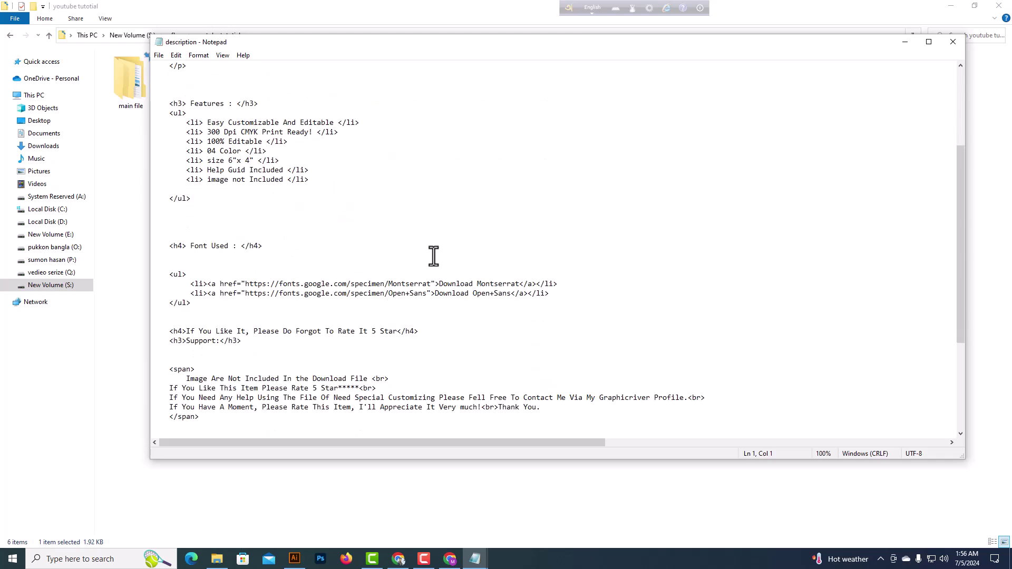
pyautogui.scroll(5, 434, 257)
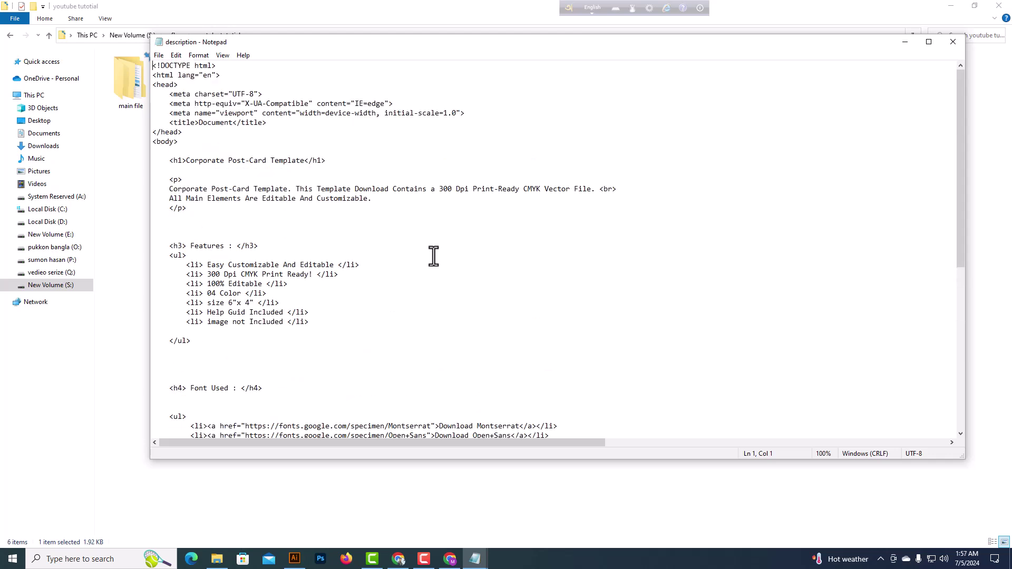
pyautogui.scroll(-1, 433, 256)
pyautogui.scroll(1, 449, 251)
pyautogui.scroll(-5, 450, 251)
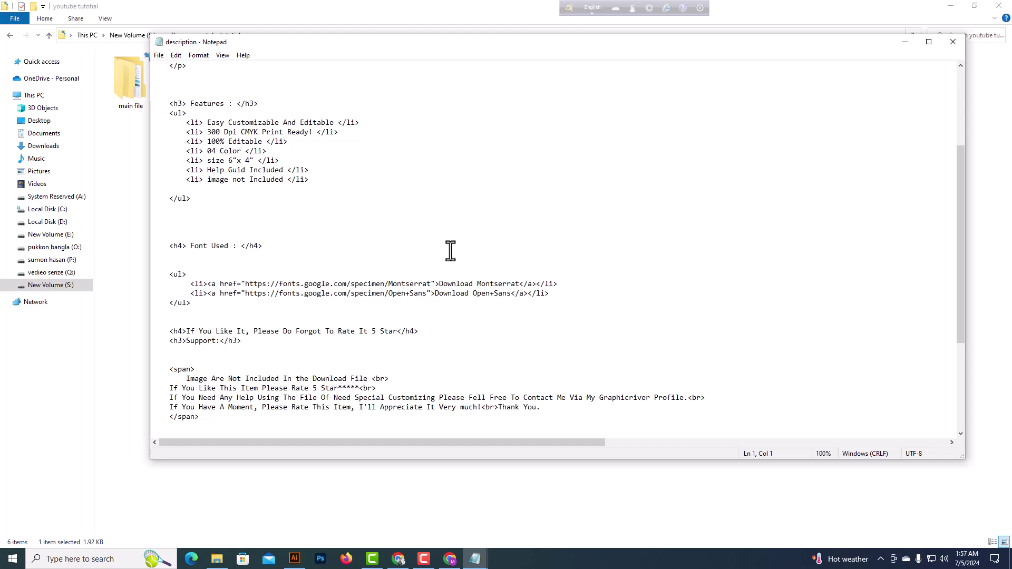
pyautogui.scroll(5, 450, 251)
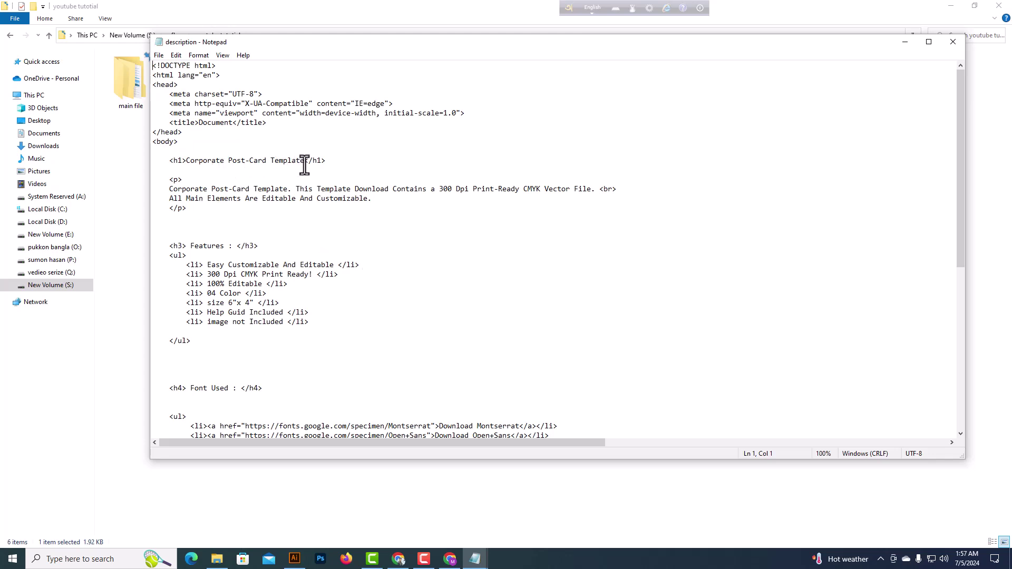
pyautogui.scroll(-1, 227, 238)
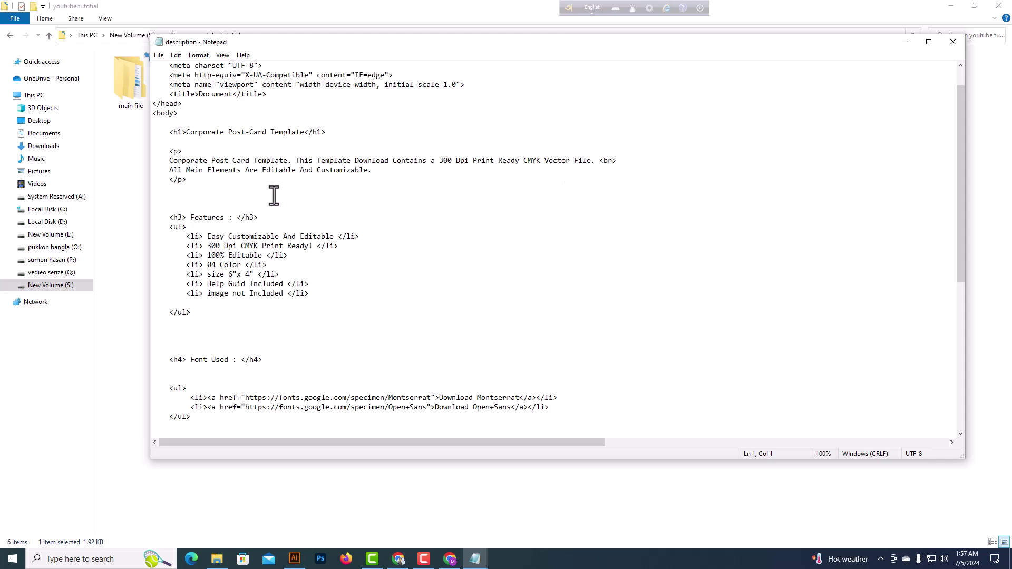
pyautogui.scroll(-1, 294, 189)
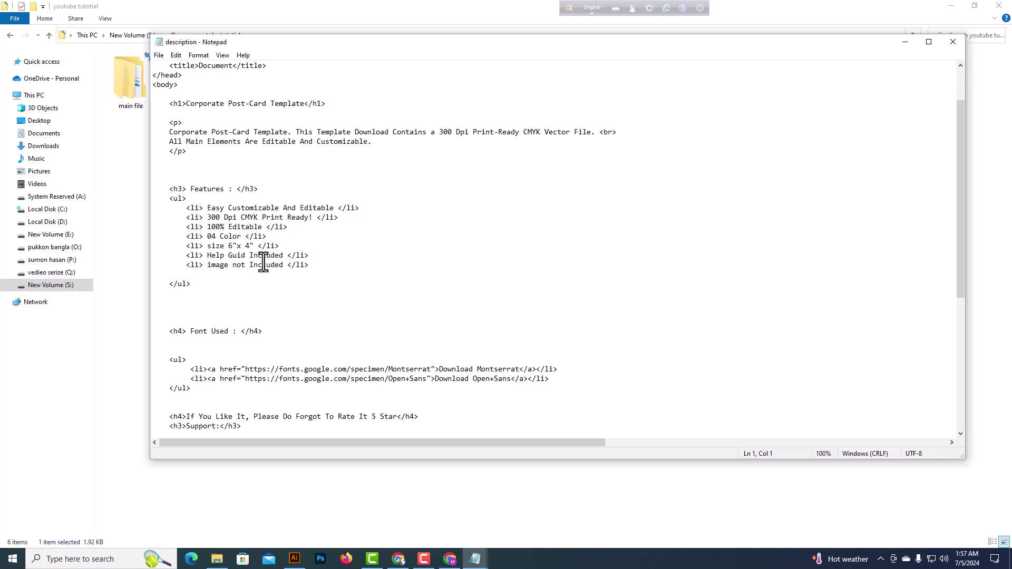
pyautogui.scroll(-1, 265, 269)
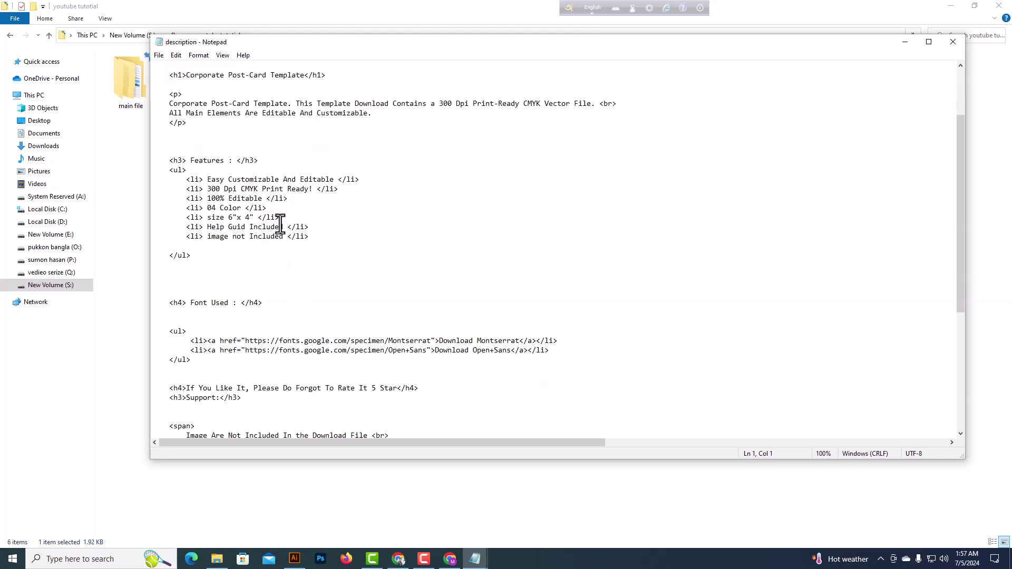
# Step: Delete the Open Sans list item and its leftover empty line from the description's Font Used list
pyautogui.scroll(-1, 278, 227)
pyautogui.moveTo(550, 322); pyautogui.dragTo(180, 321)
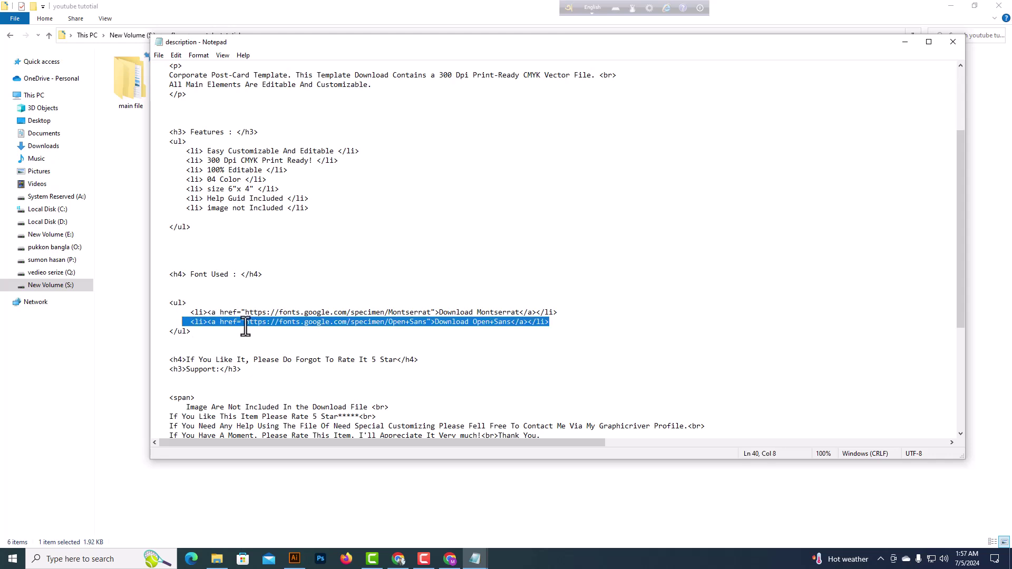
pyautogui.press('Delete')
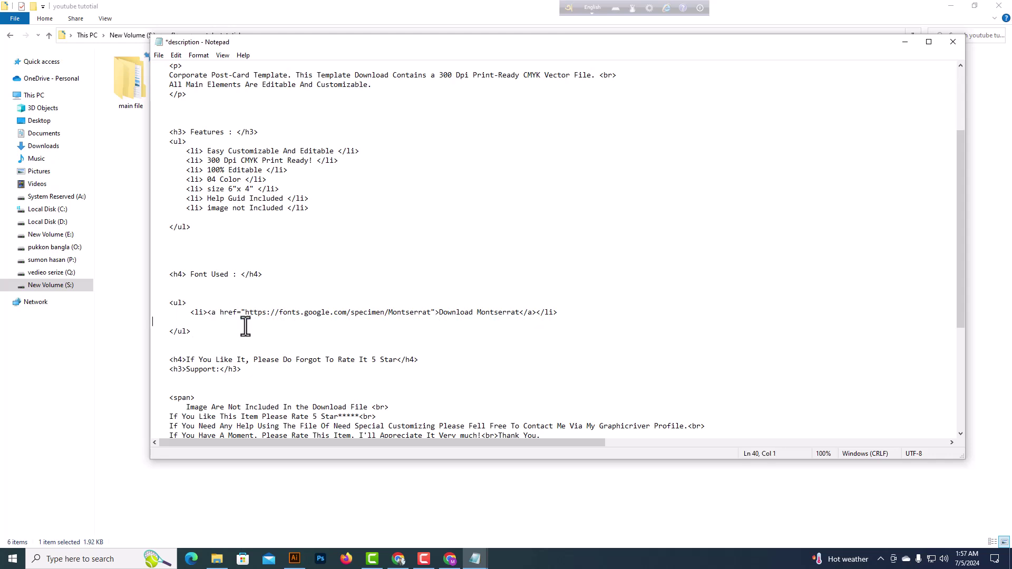
pyautogui.press('BackSpace')
pyautogui.scroll(-1, 464, 319)
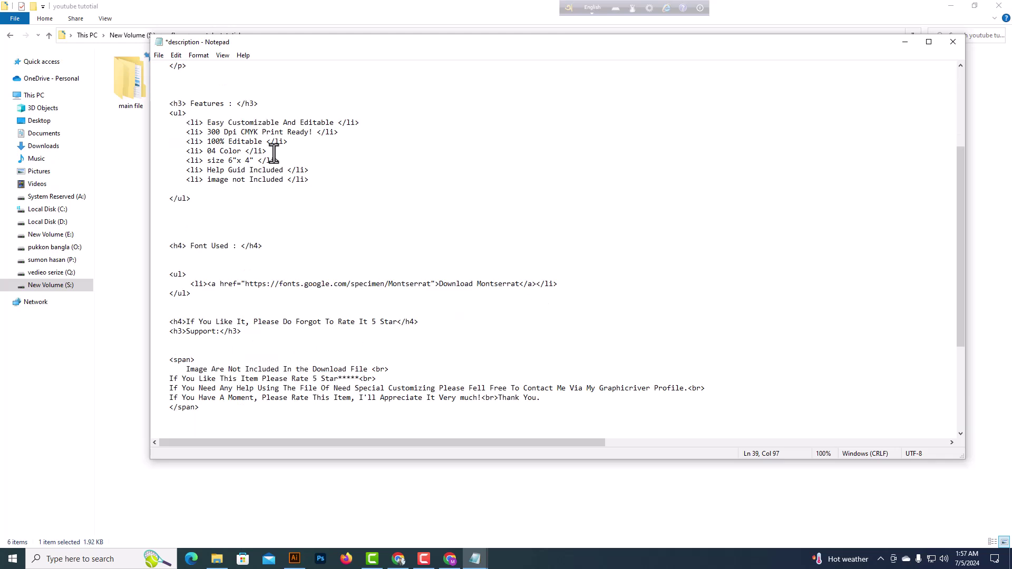
# Step: Save the description document, look over its content once more and minimize its window
pyautogui.click(159, 55)
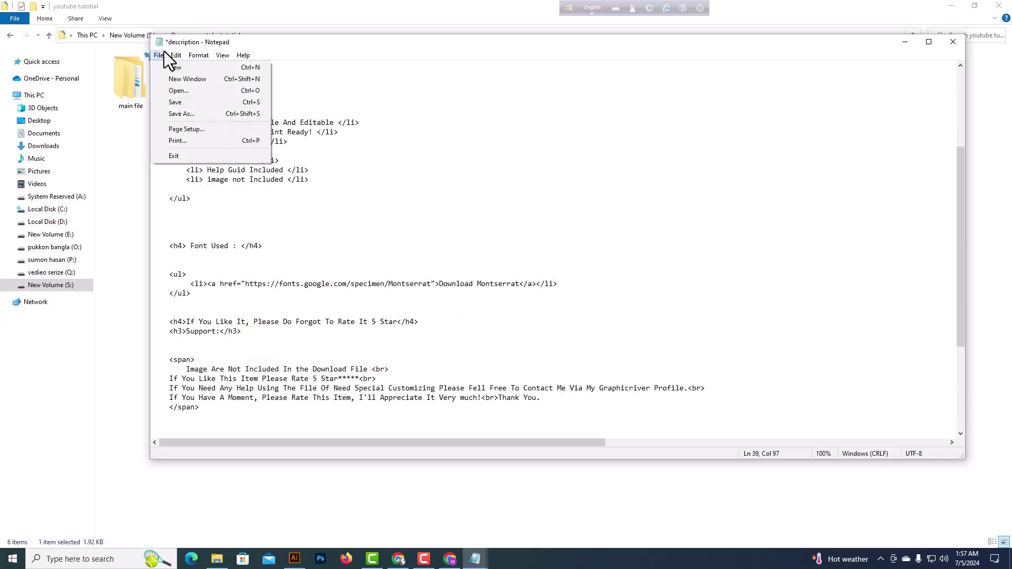
pyautogui.click(182, 102)
pyautogui.scroll(-7, 359, 226)
pyautogui.scroll(6, 383, 280)
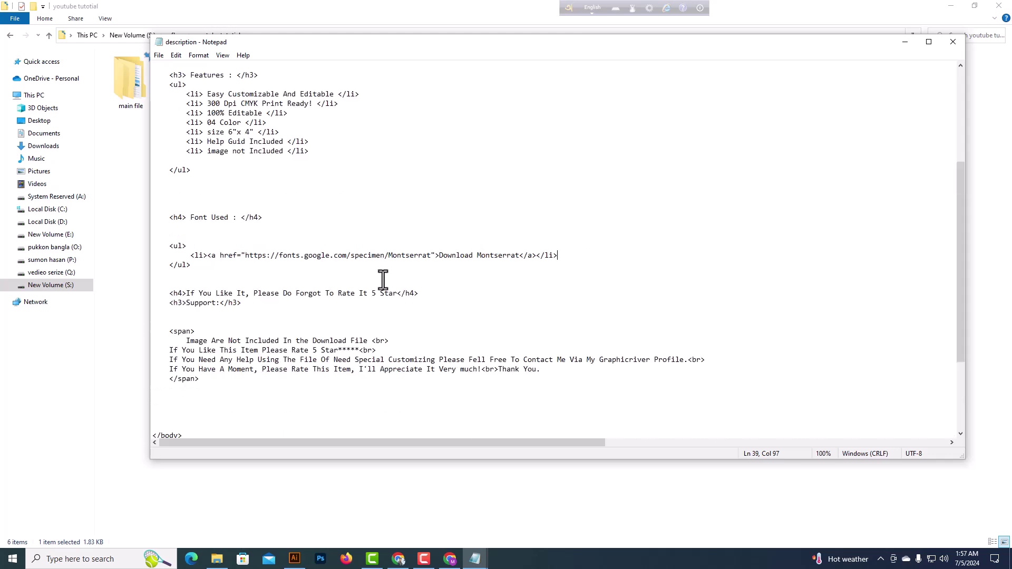
pyautogui.scroll(4, 384, 280)
pyautogui.click(906, 42)
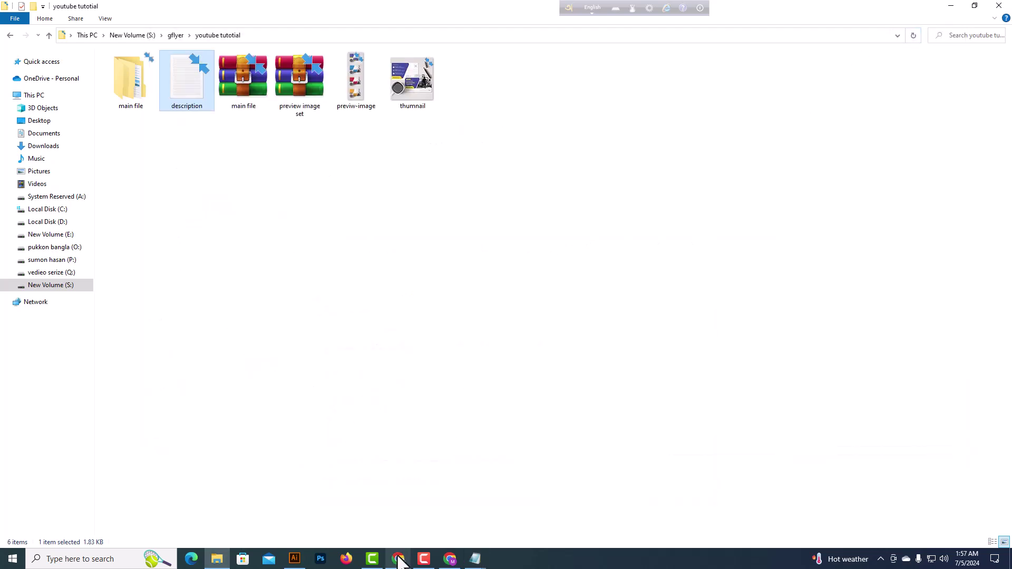
# Step: Switch to the GraphicRiver author dashboard in Chrome and select Print Templates as the upload category
pyautogui.click(399, 560)
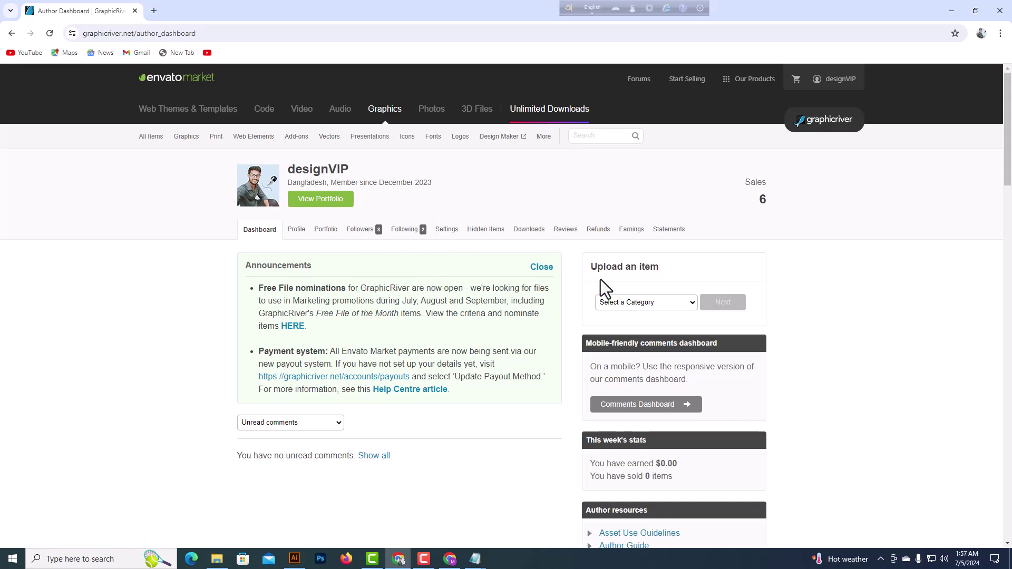
pyautogui.click(691, 306)
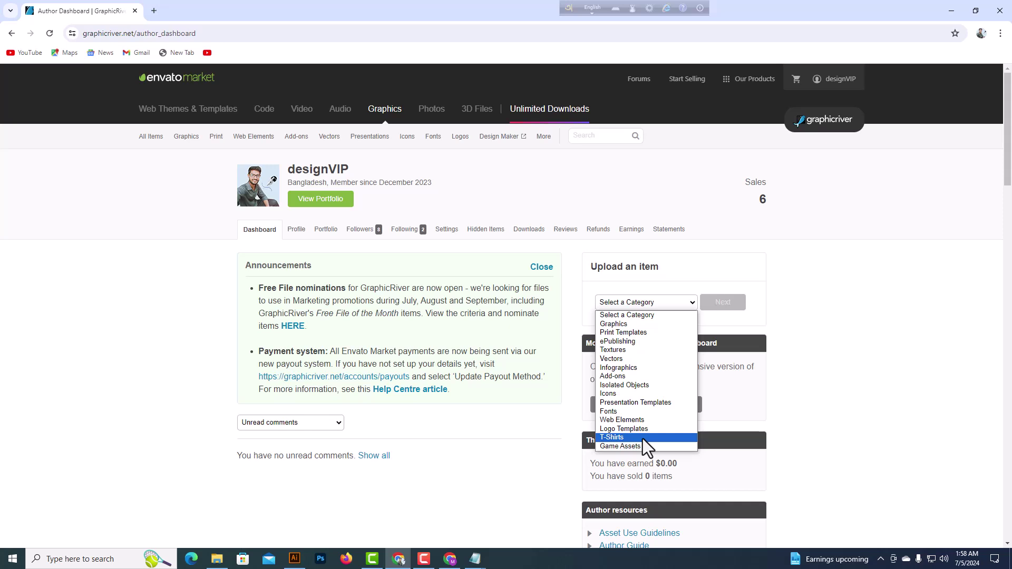
pyautogui.click(650, 331)
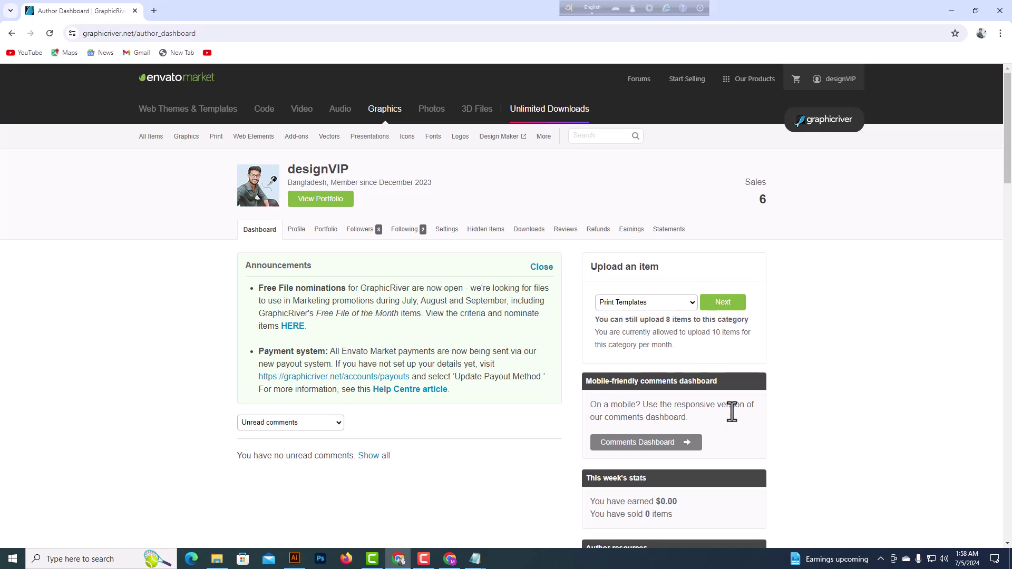
# Step: Open the Gmail inbox in a new browser tab to view the Envato Market item review emails
pyautogui.click(150, 11)
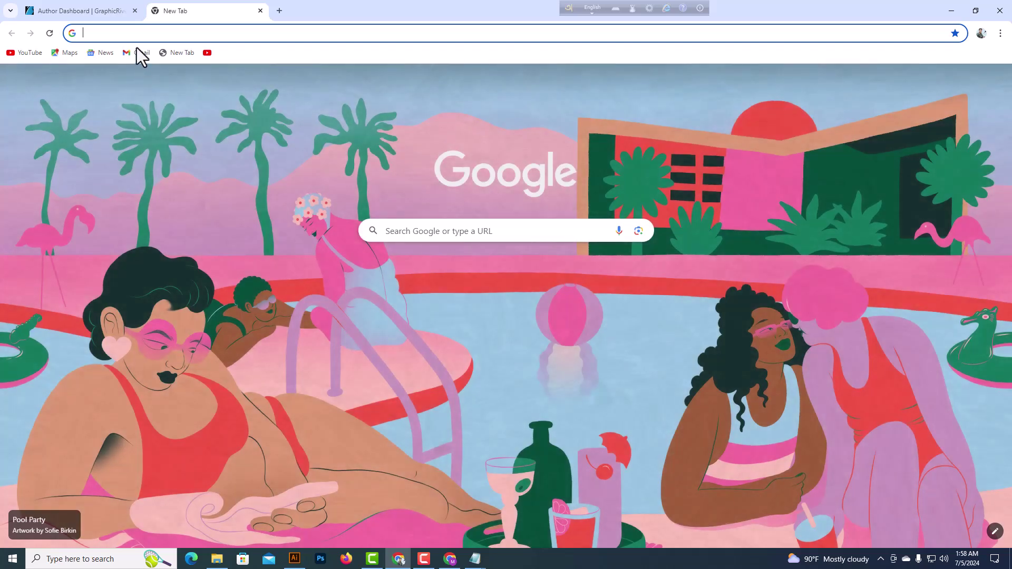
pyautogui.click(137, 49)
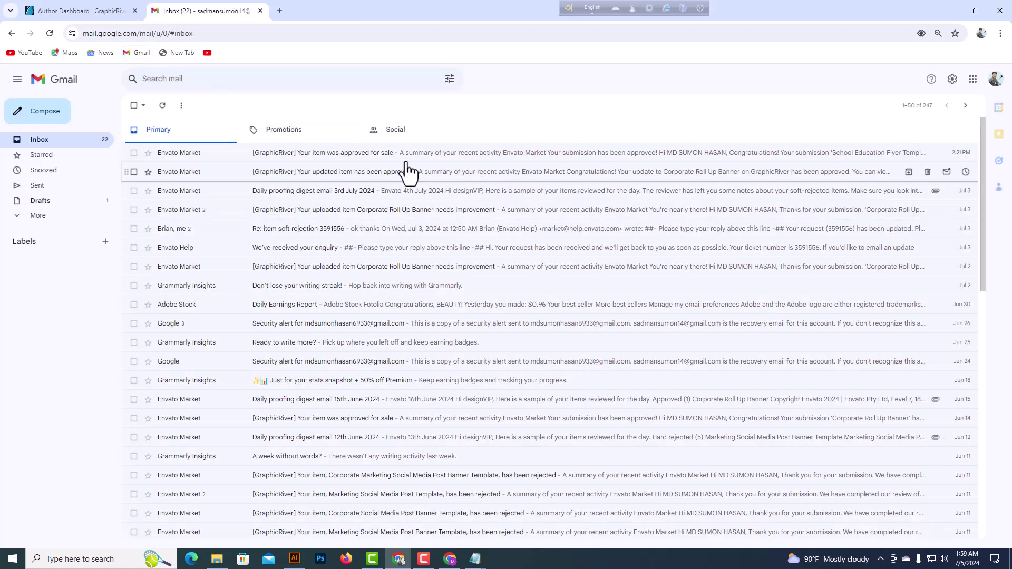
# Step: Open the approval email for the School Education Flyer Template and examine its GraphicRiver item page, including price, attributes and preview images
pyautogui.click(373, 157)
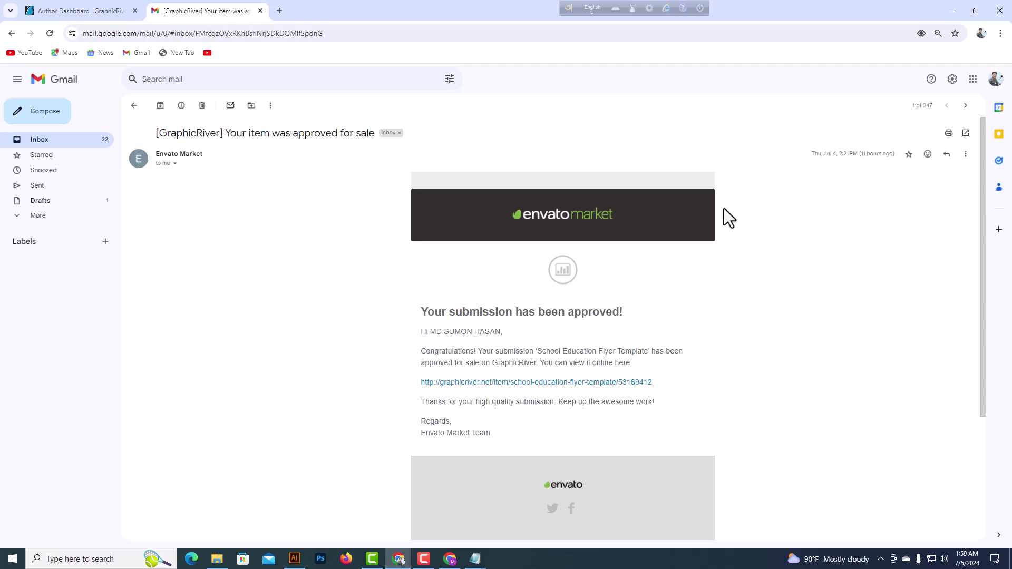
pyautogui.click(536, 383)
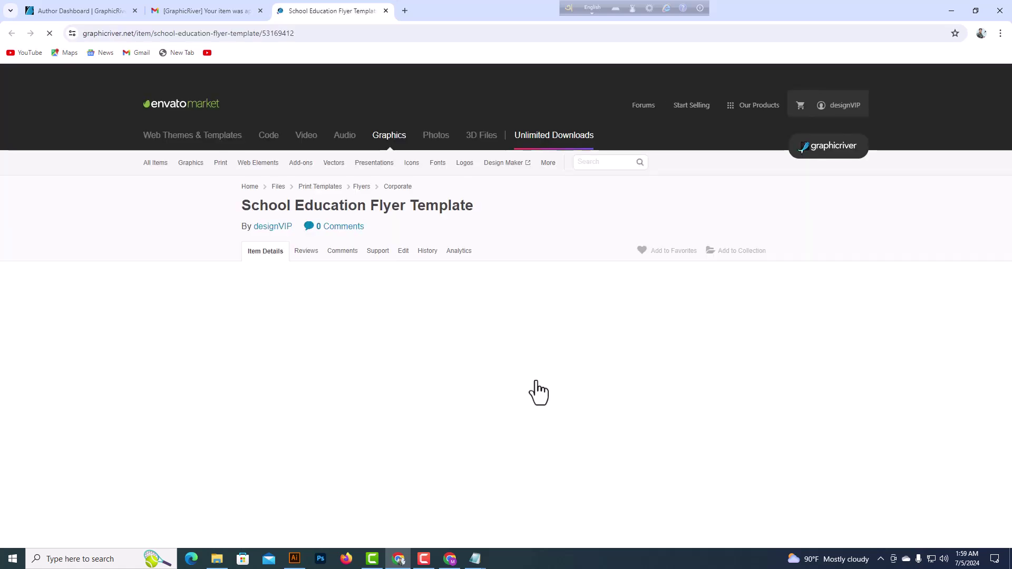
pyautogui.scroll(-5, 635, 225)
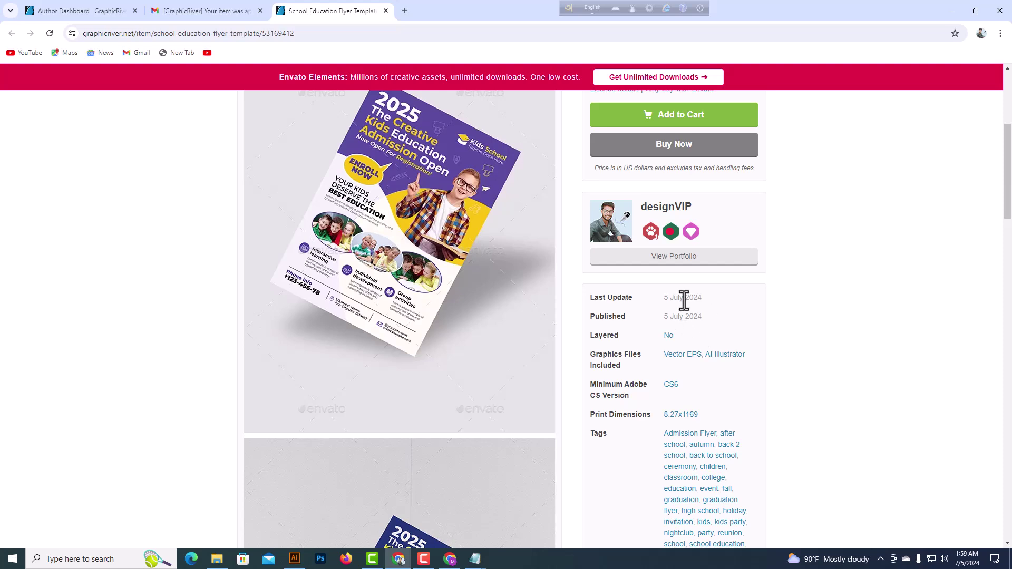
pyautogui.scroll(-8, 590, 276)
pyautogui.scroll(-4, 590, 278)
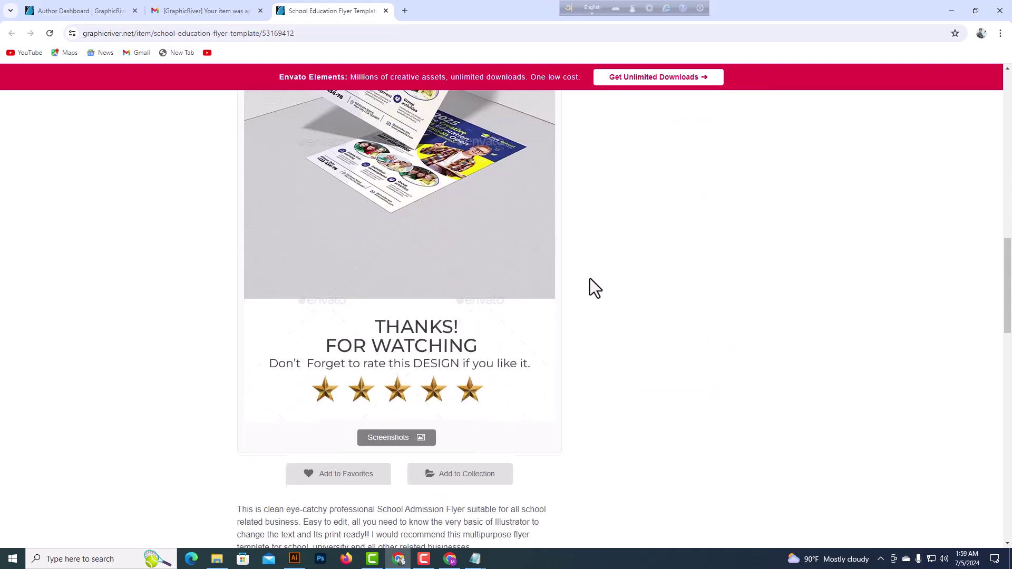
pyautogui.scroll(10, 590, 278)
pyautogui.scroll(7, 591, 279)
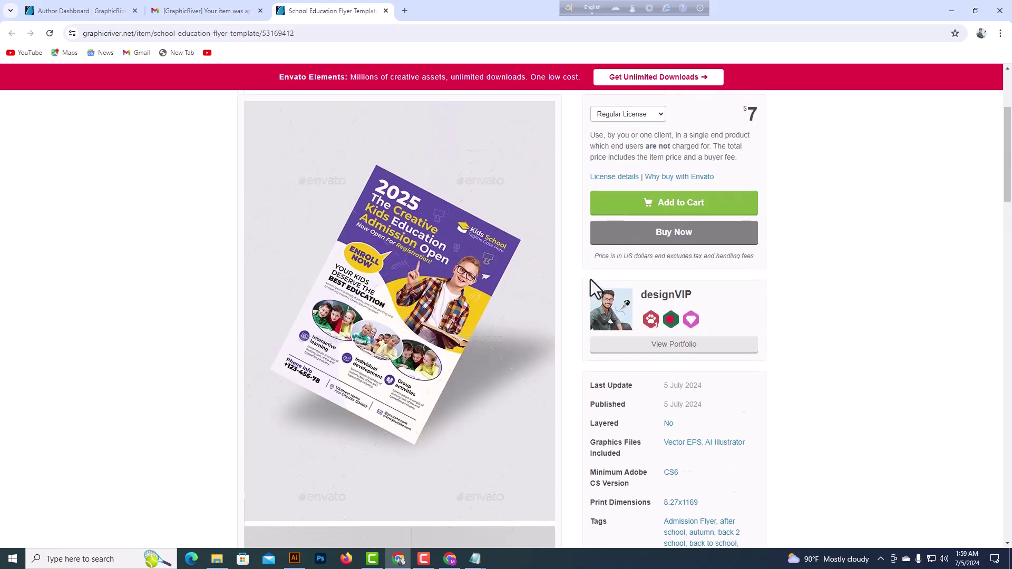
pyautogui.scroll(-5, 592, 280)
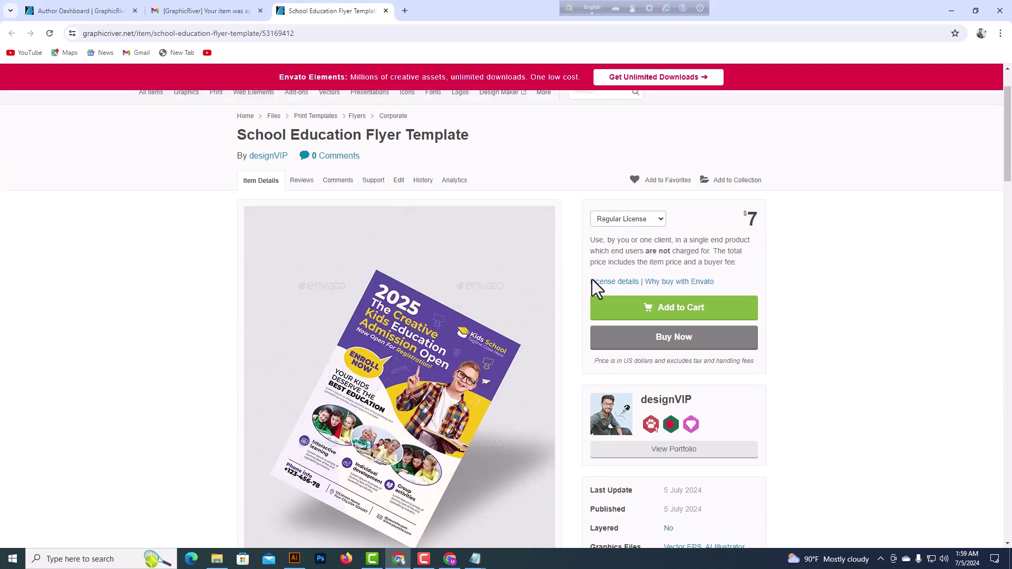
# Step: Return to the Gmail inbox, open the updated item approval email and examine the linked Corporate Roll Up Banner item page
pyautogui.click(226, 10)
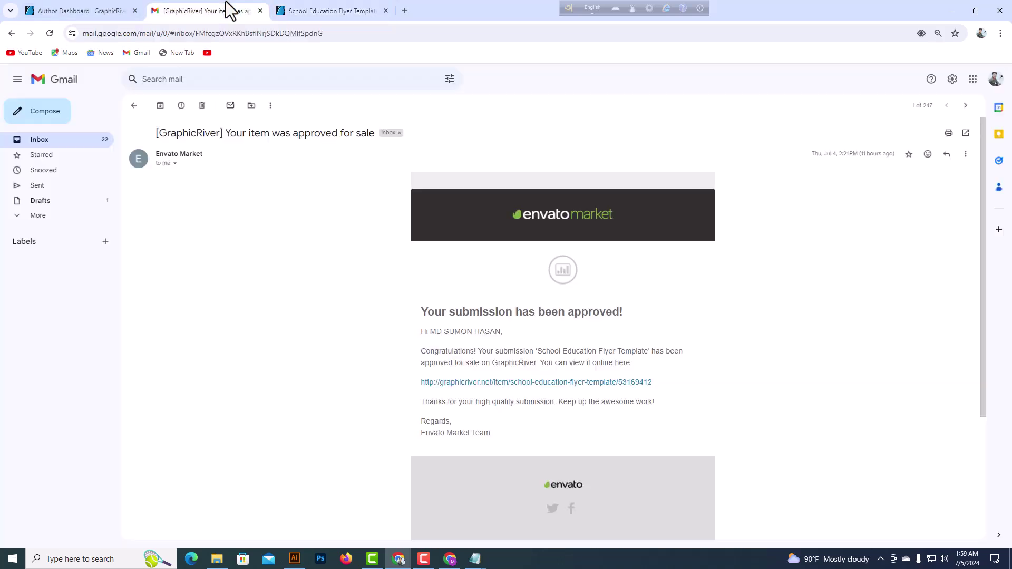
pyautogui.click(84, 151)
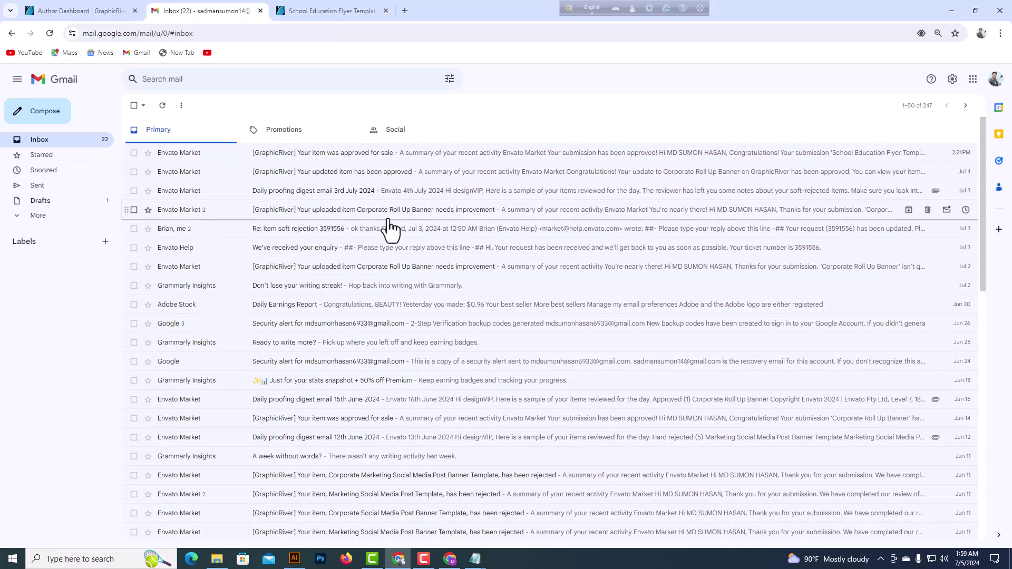
pyautogui.click(407, 174)
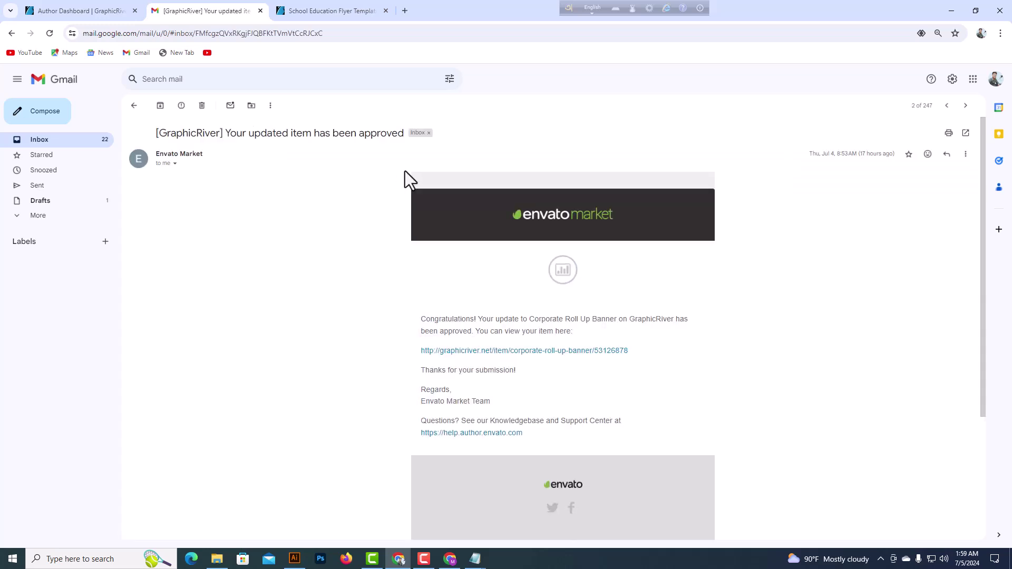
pyautogui.click(505, 351)
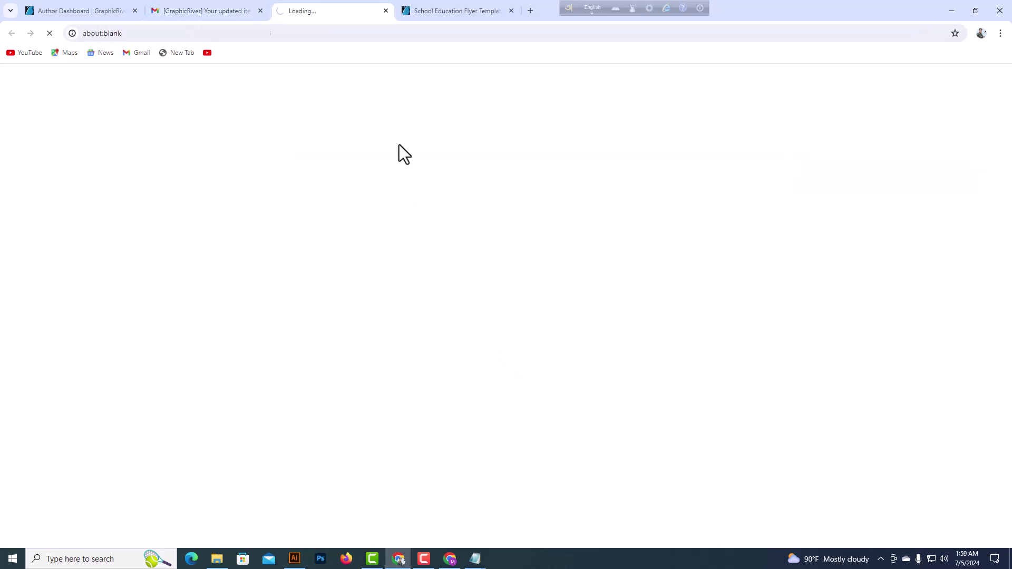
pyautogui.scroll(-2, 645, 273)
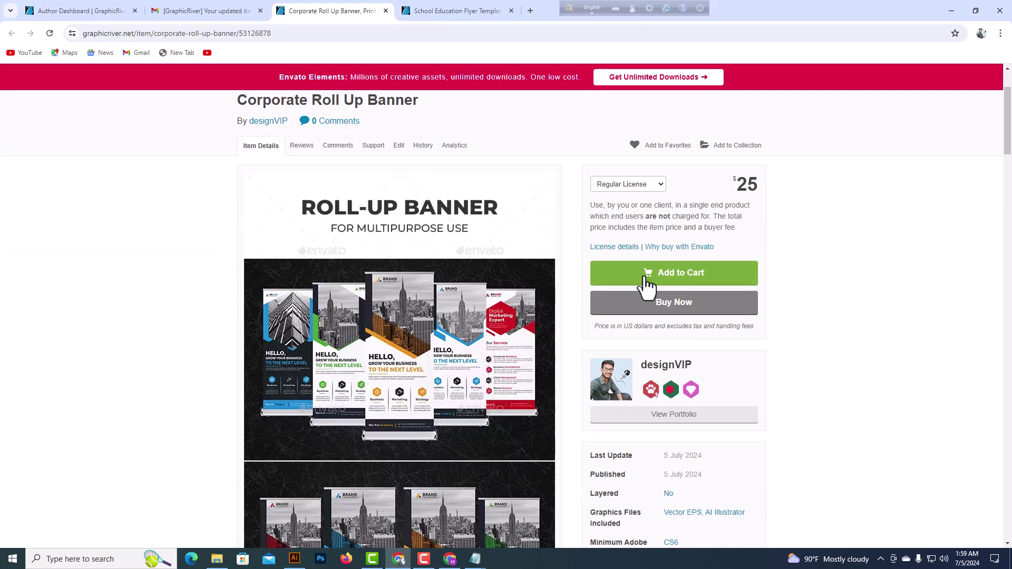
pyautogui.scroll(-3, 643, 275)
pyautogui.scroll(-2, 655, 295)
pyautogui.scroll(2, 660, 264)
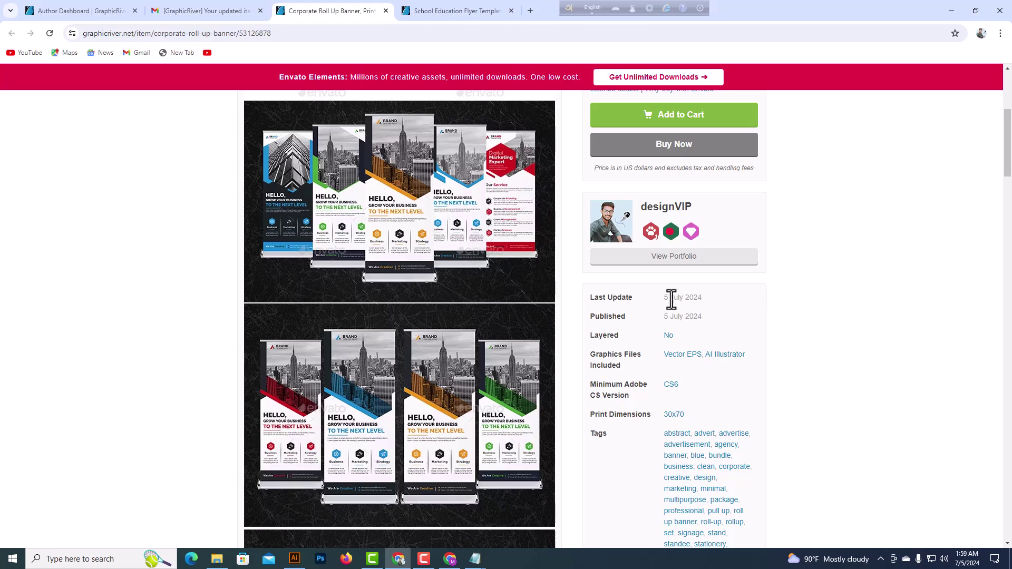
pyautogui.scroll(-9, 659, 297)
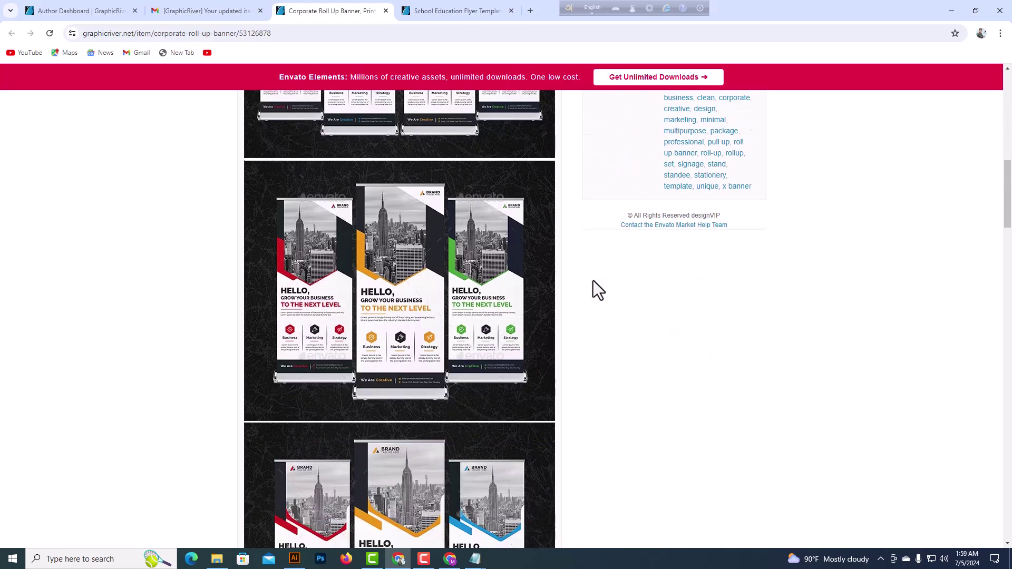
pyautogui.scroll(10, 598, 286)
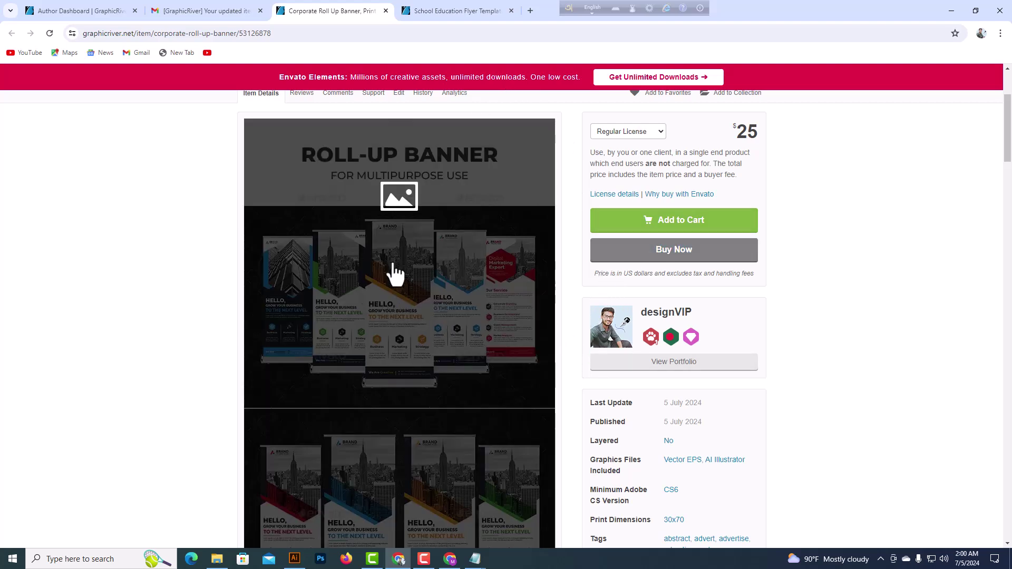
pyautogui.scroll(-2, 584, 301)
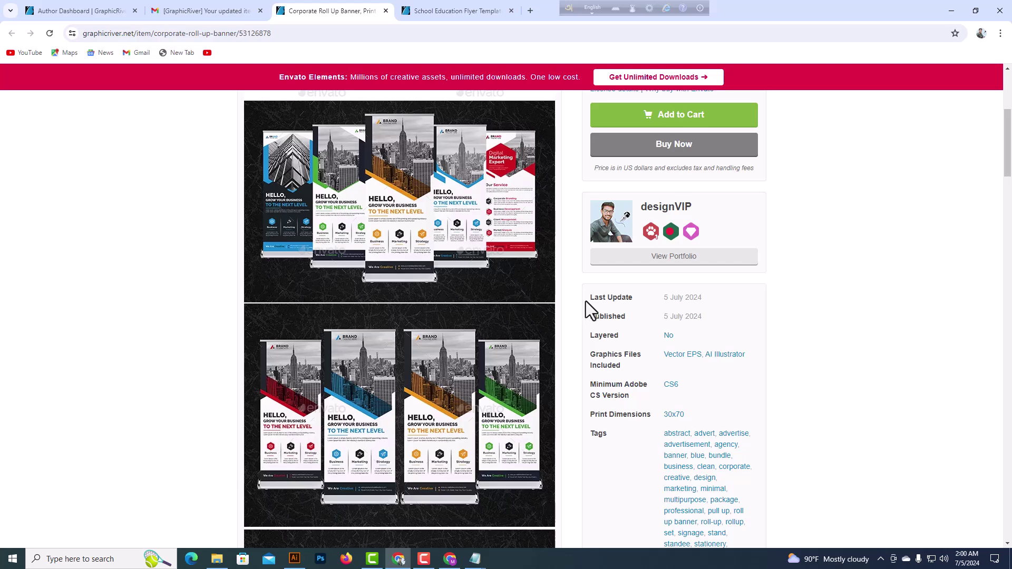
pyautogui.scroll(2, 586, 302)
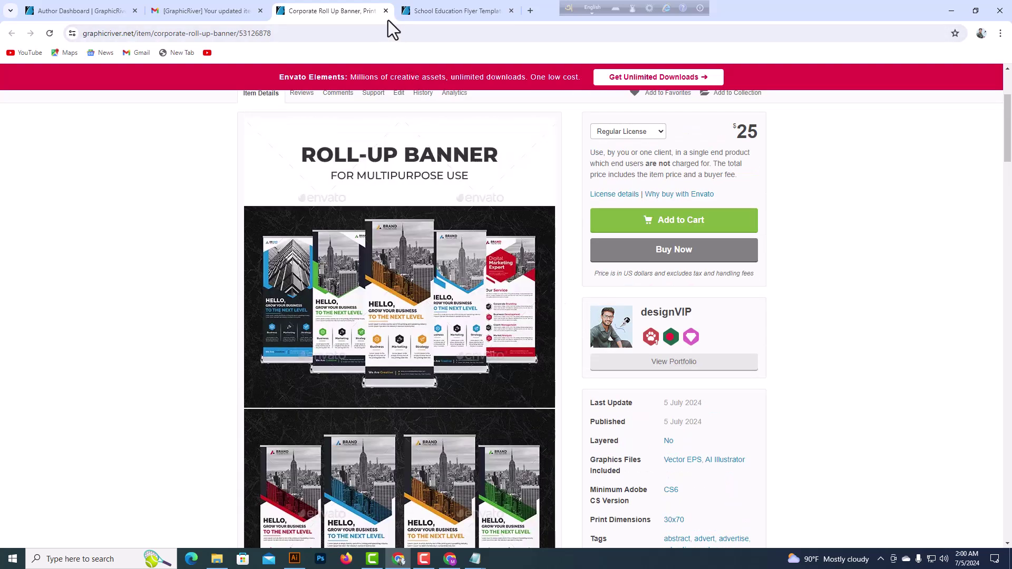
# Step: Close both GraphicRiver item pages and return to the author dashboard's item upload section
pyautogui.click(386, 9)
pyautogui.click(388, 10)
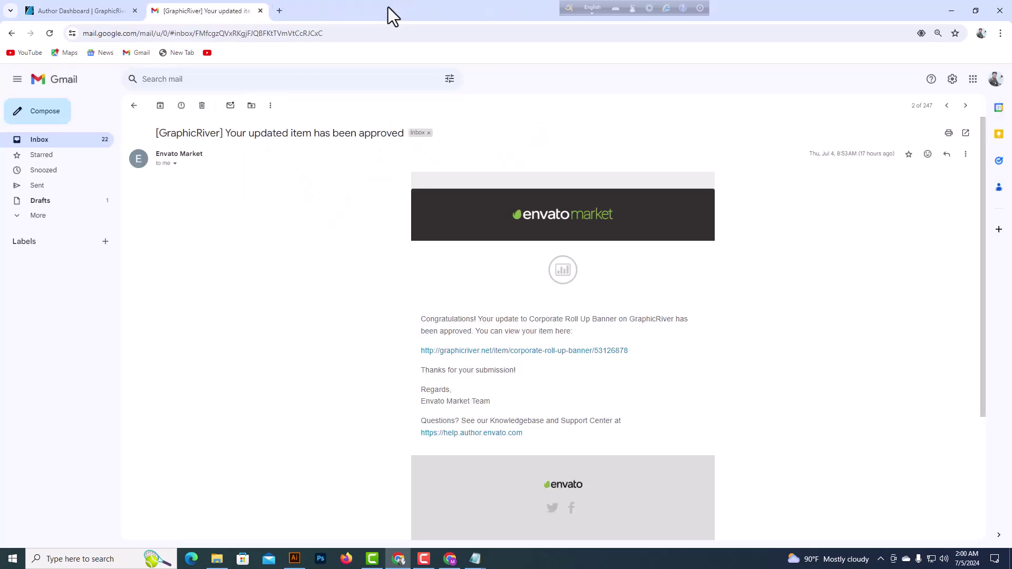
pyautogui.click(96, 11)
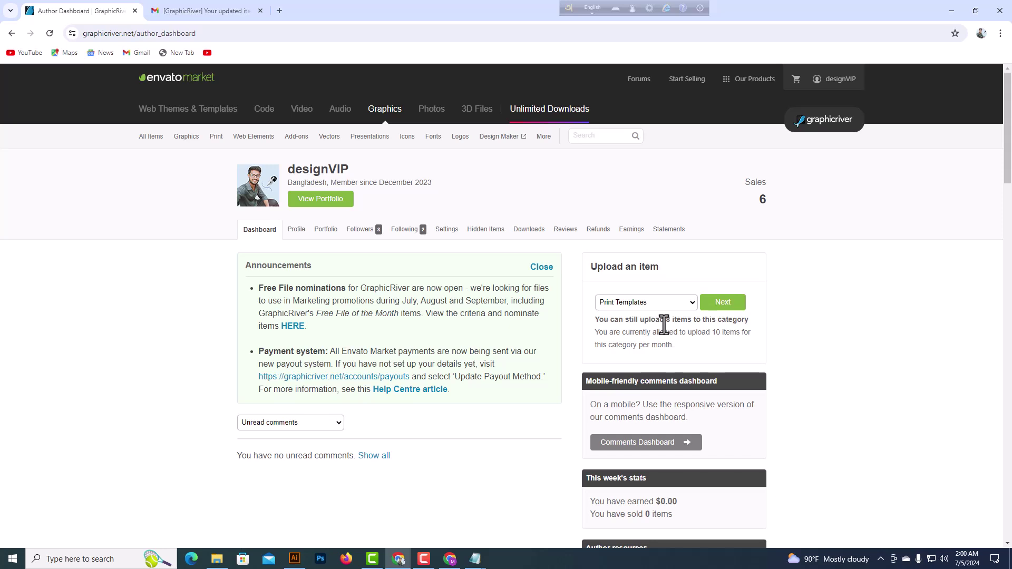
pyautogui.scroll(-1, 664, 325)
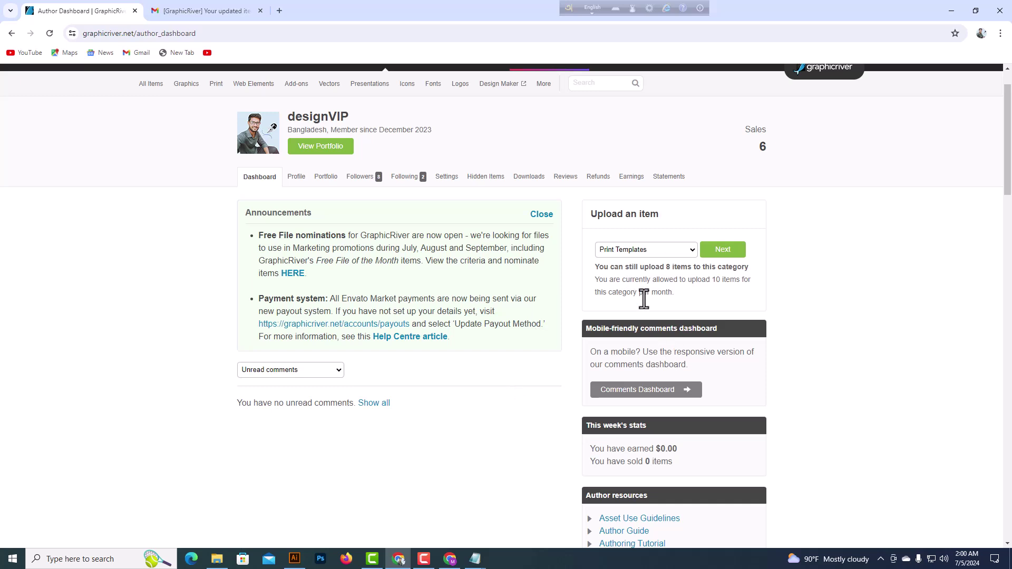
# Step: Switch to the other Chrome window and look through the designvip YouTube channel's row of videos
pyautogui.click(450, 562)
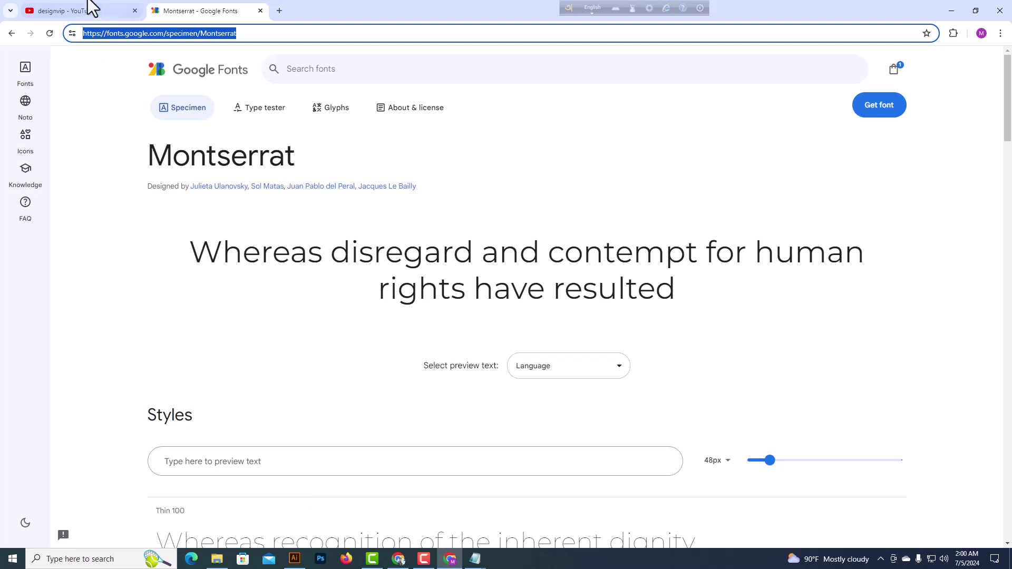
pyautogui.click(87, 11)
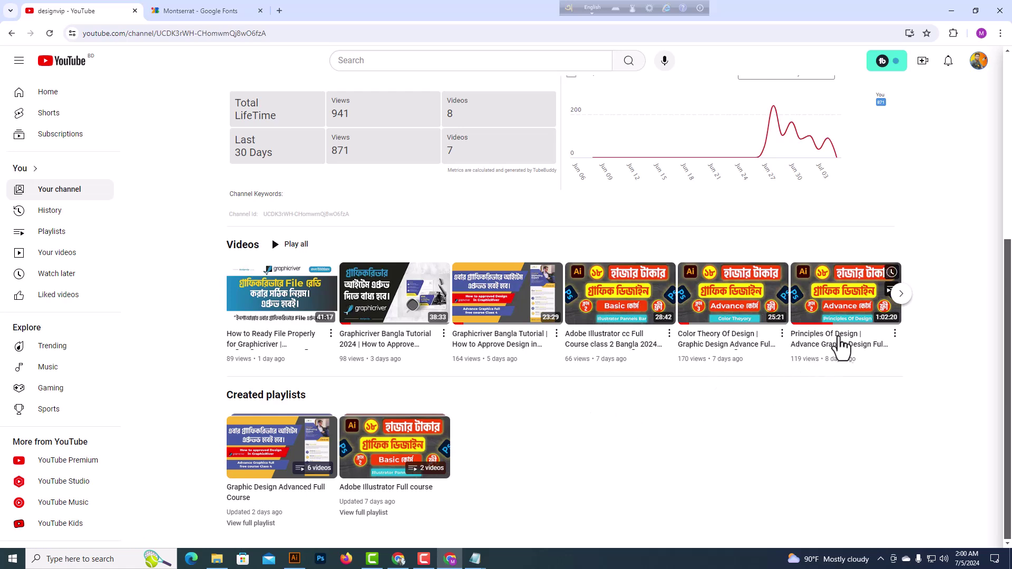
pyautogui.click(899, 299)
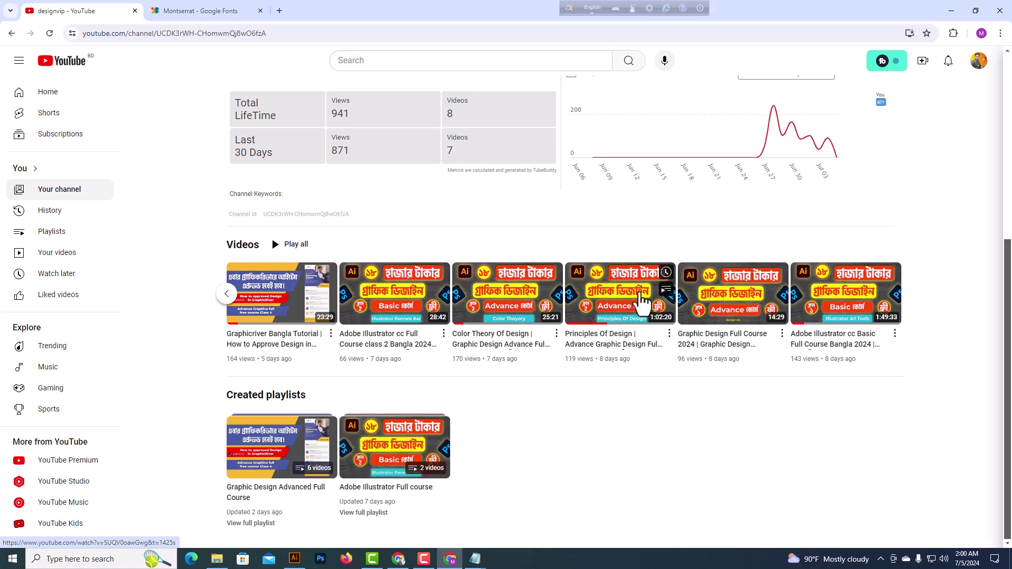
pyautogui.click(226, 294)
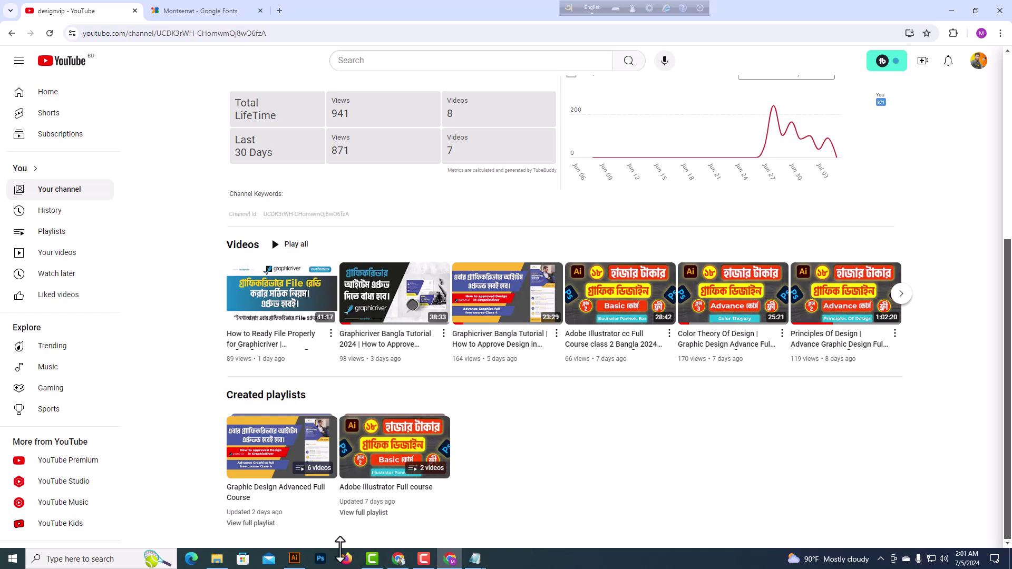
# Step: Return to the GraphicRiver author dashboard and open the upload form for the Print Templates category
pyautogui.click(398, 559)
pyautogui.scroll(1, 532, 353)
pyautogui.scroll(-1, 590, 322)
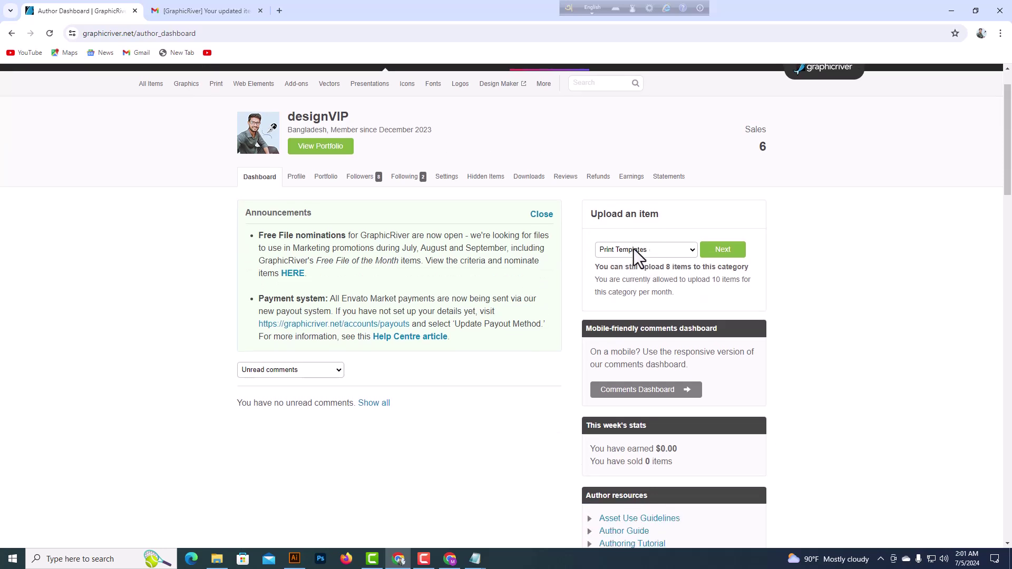
pyautogui.click(727, 256)
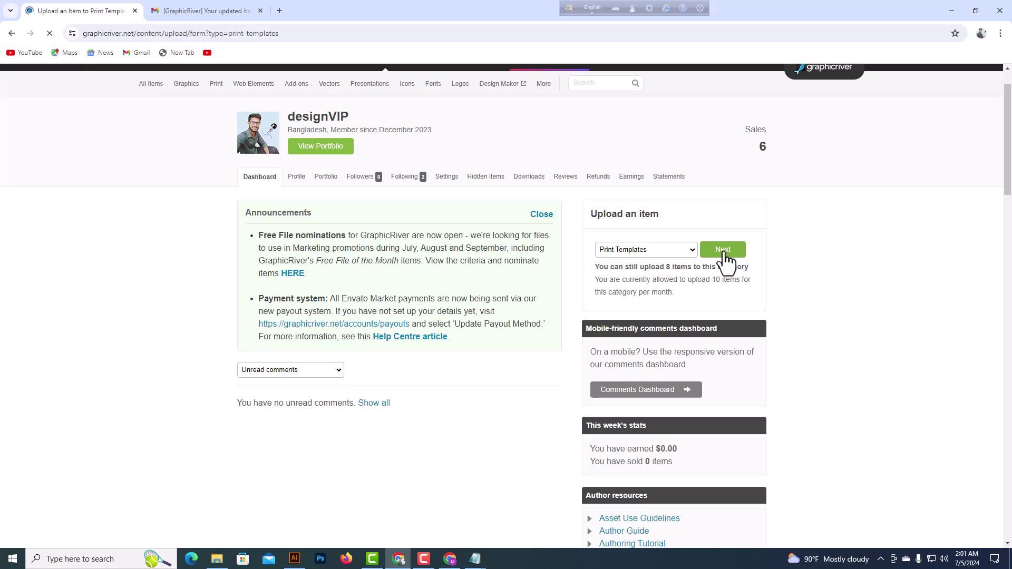
# Step: Enter "Corporate postcard template" as the item's name in the upload form
pyautogui.scroll(-2, 422, 226)
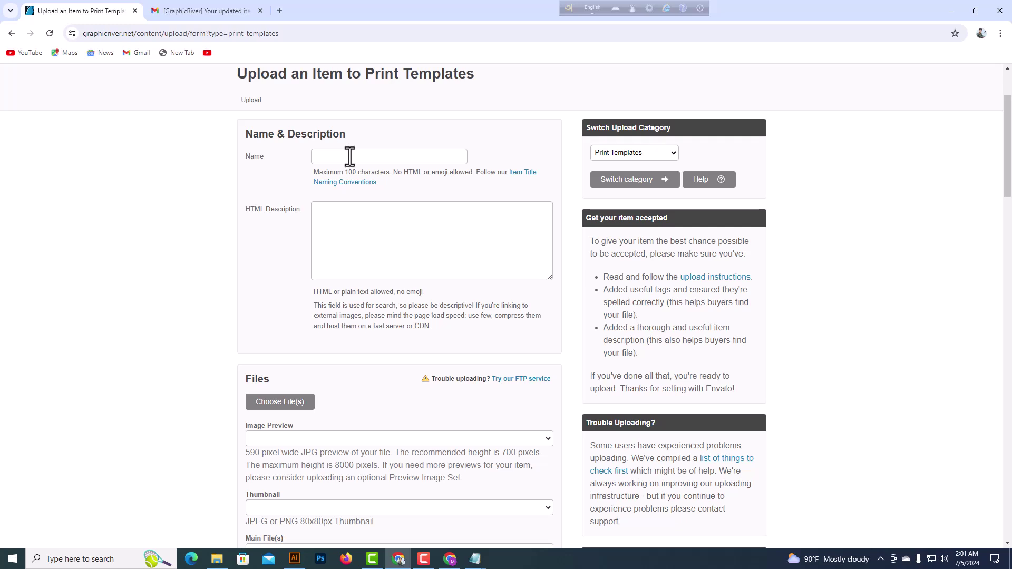
pyautogui.click(350, 159)
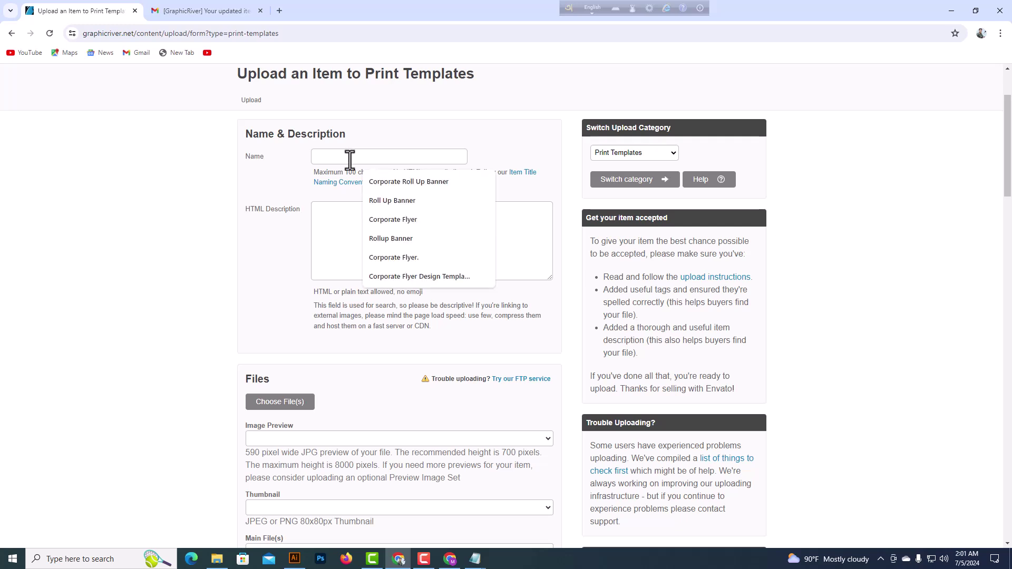
pyautogui.write('C')
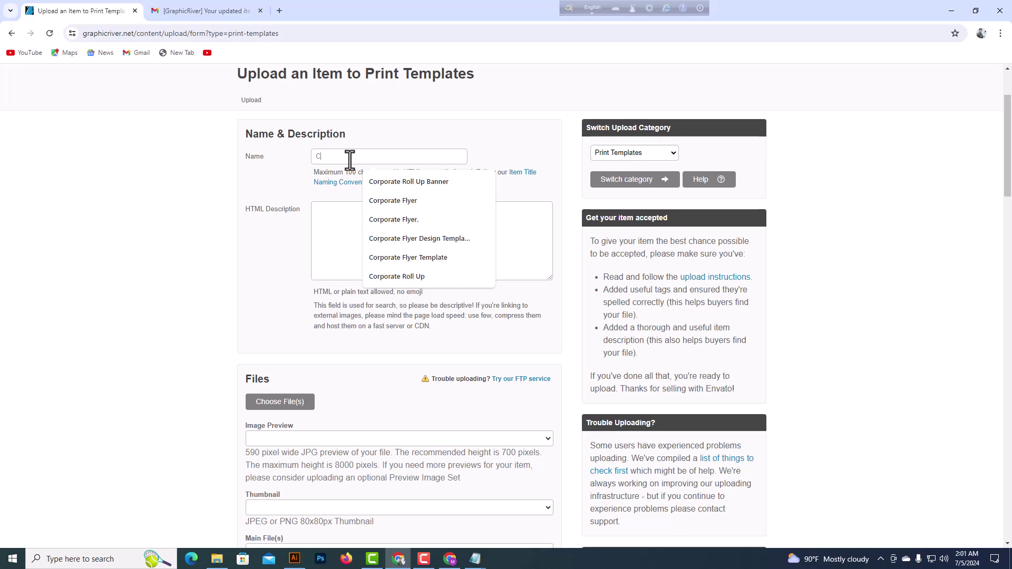
pyautogui.write('orporate Postcard template')
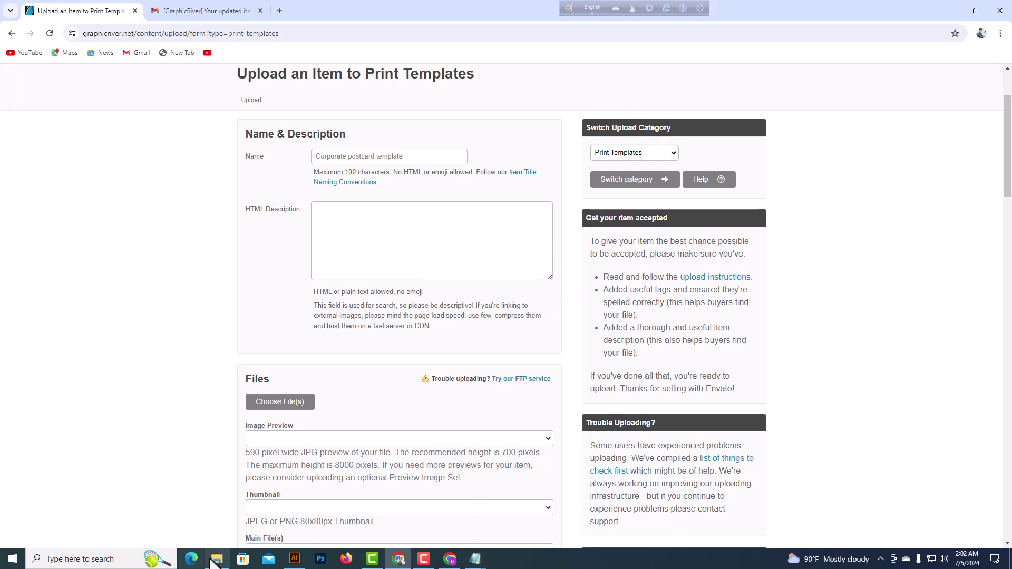
# Step: Open the description file from the youtube tutotial folder, copy its HTML code from the doctype through the closing html tag, and minimize Notepad
pyautogui.click(214, 504)
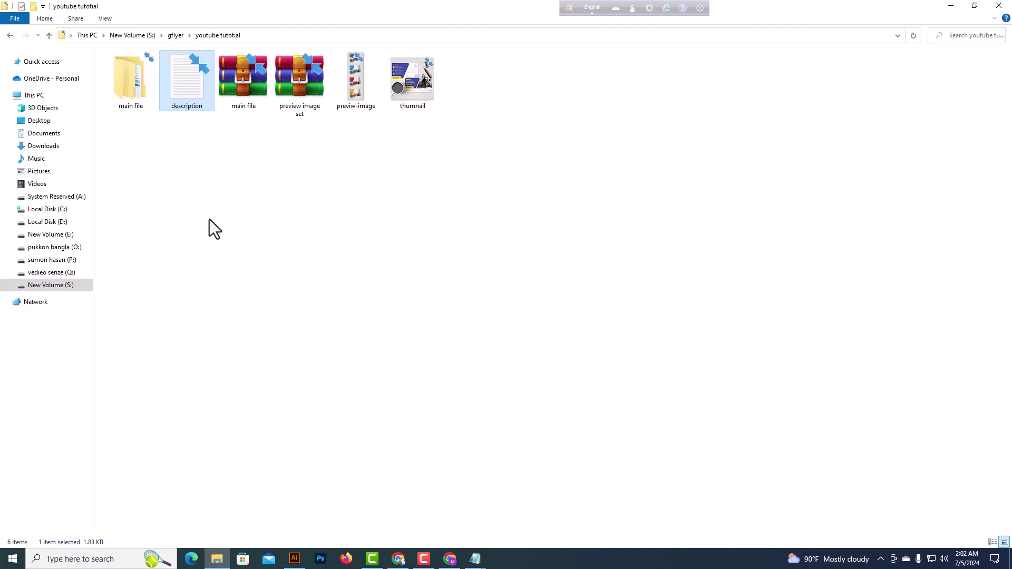
pyautogui.doubleClick(186, 82)
pyautogui.scroll(-4, 359, 322)
pyautogui.scroll(-5, 359, 321)
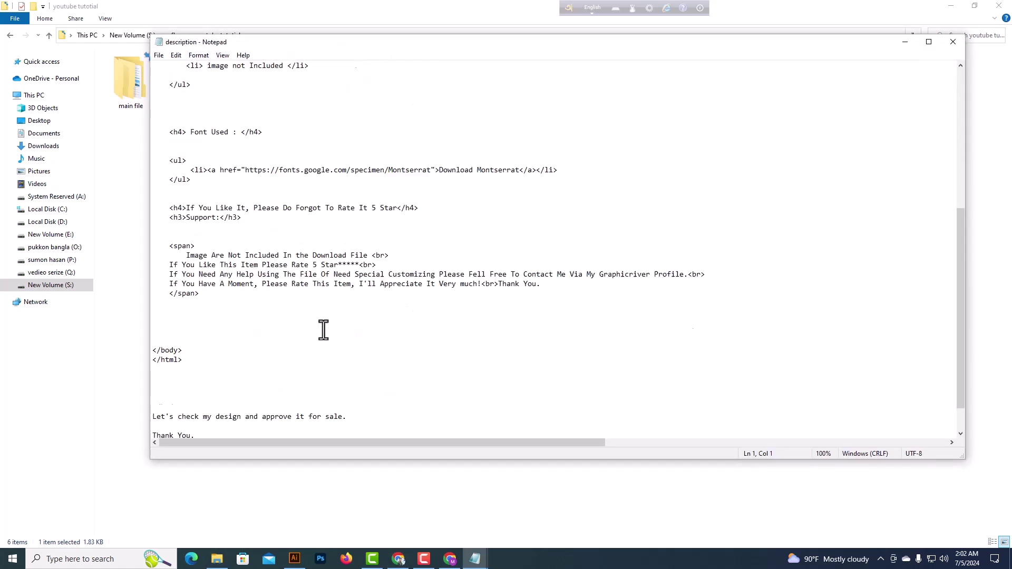
pyautogui.moveTo(204, 361); pyautogui.dragTo(149, 45)
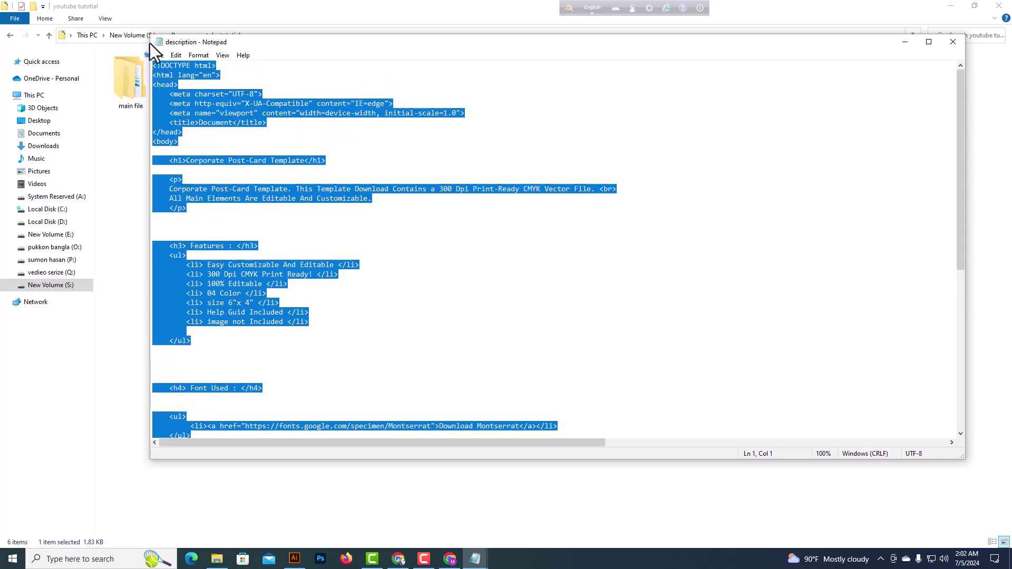
pyautogui.rightClick(234, 195)
pyautogui.click(312, 230)
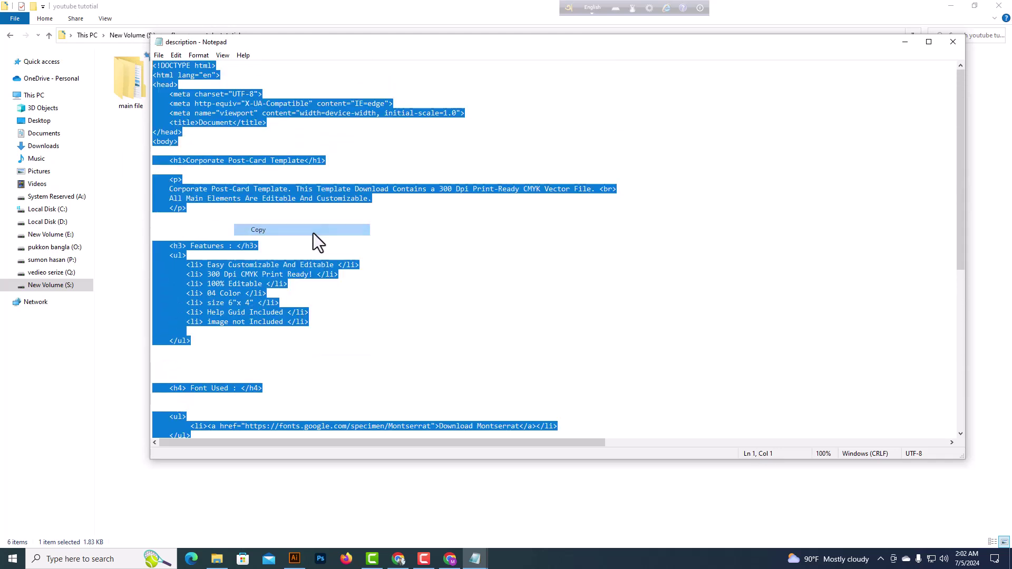
pyautogui.click(904, 42)
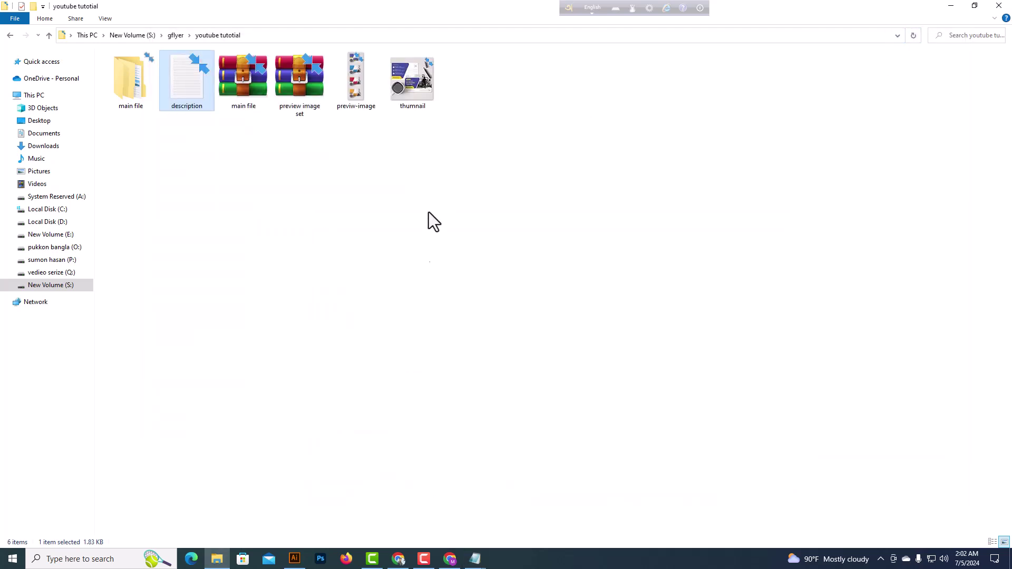
# Step: Switch back to the Chrome upload form and paste the copied HTML code into the HTML Description field
pyautogui.click(399, 560)
pyautogui.click(377, 262)
pyautogui.rightClick(377, 262)
pyautogui.click(409, 378)
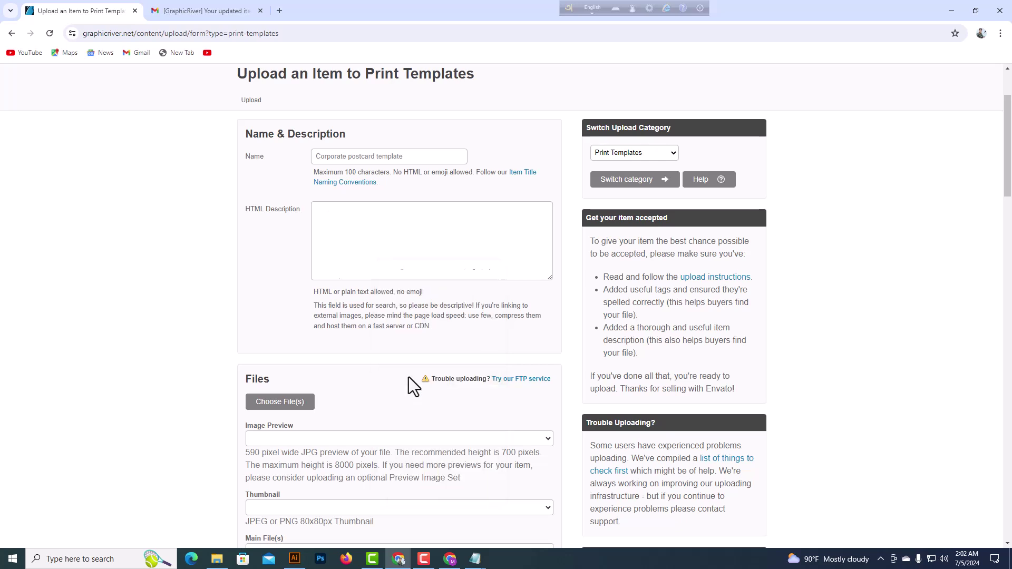
# Step: Upload the main file and preview image set archives plus the previw-image and thumnail files from the gflyer > youtube tutotial folder
pyautogui.scroll(-5, 422, 332)
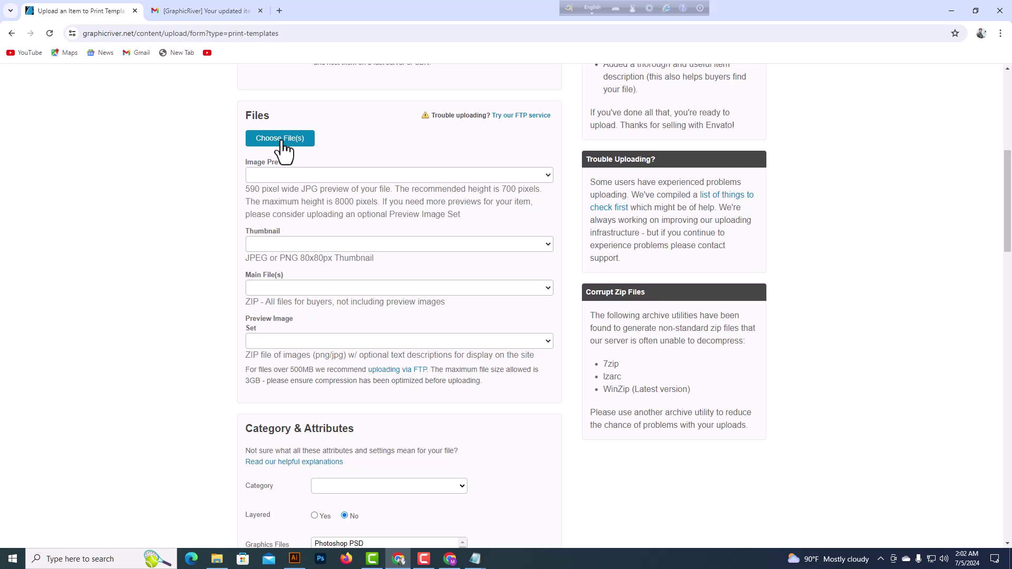
pyautogui.click(282, 142)
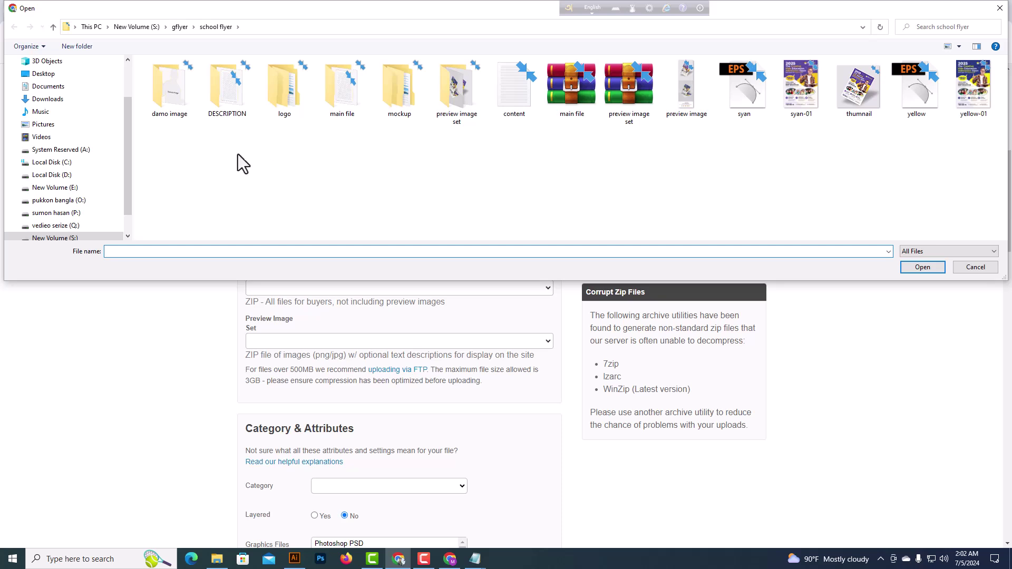
pyautogui.click(81, 237)
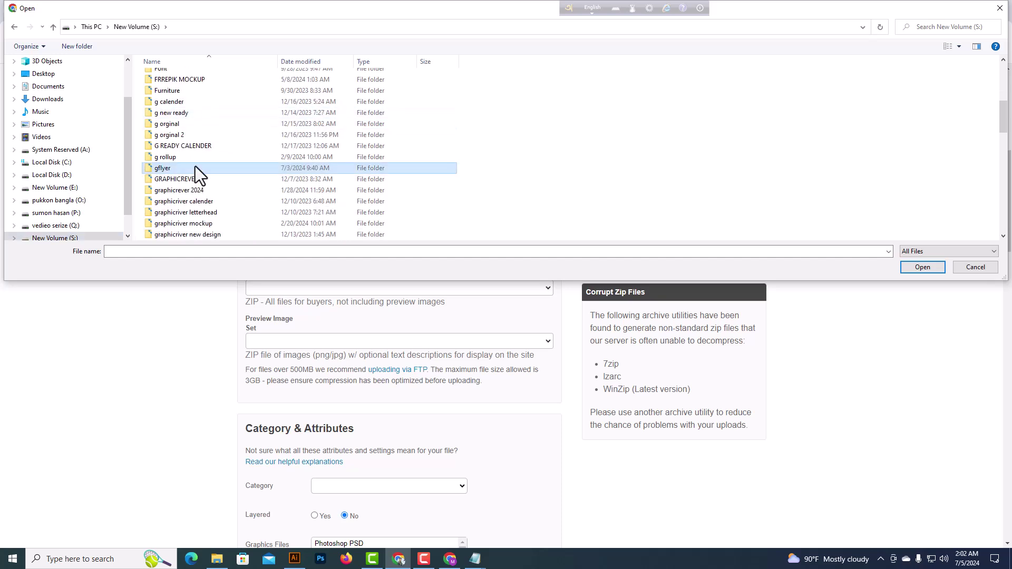
pyautogui.doubleClick(195, 167)
pyautogui.scroll(-2, 329, 140)
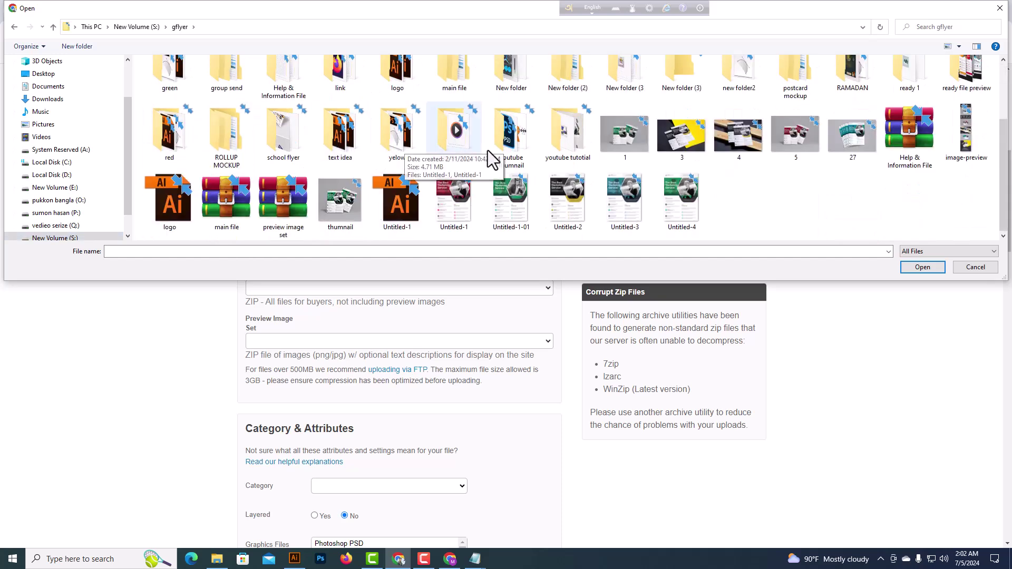
pyautogui.doubleClick(563, 134)
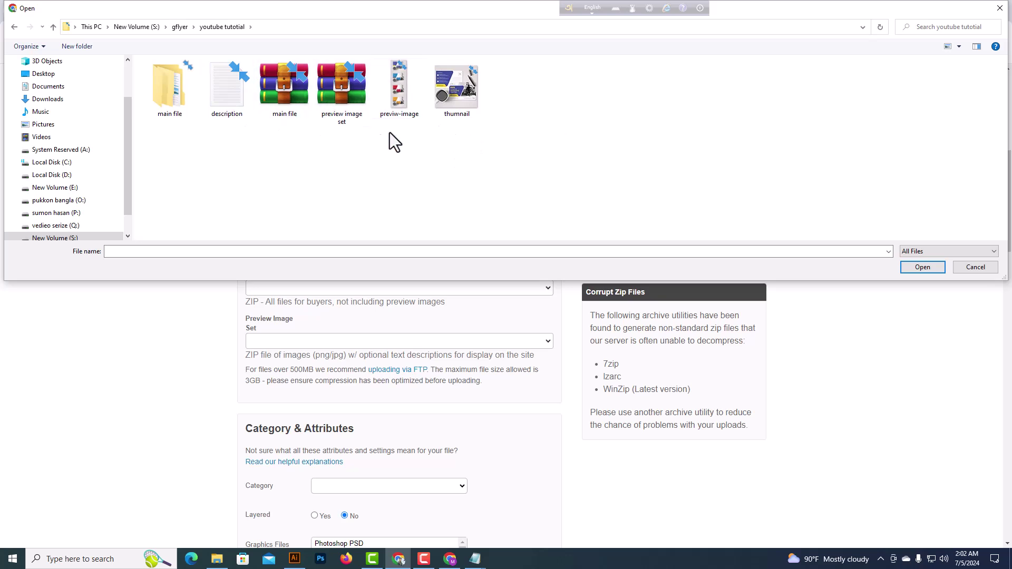
pyautogui.moveTo(464, 134); pyautogui.dragTo(299, 90)
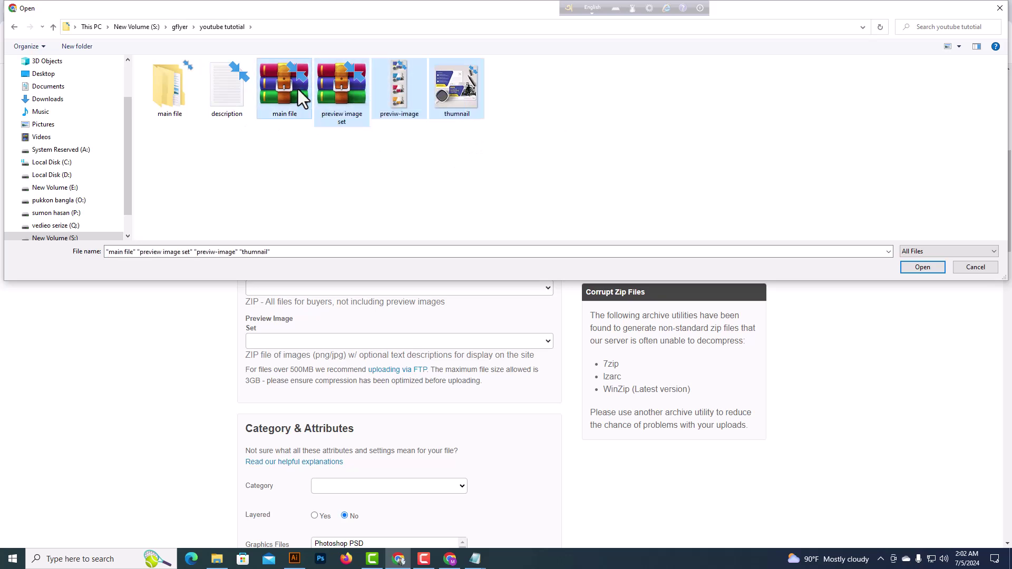
pyautogui.click(942, 267)
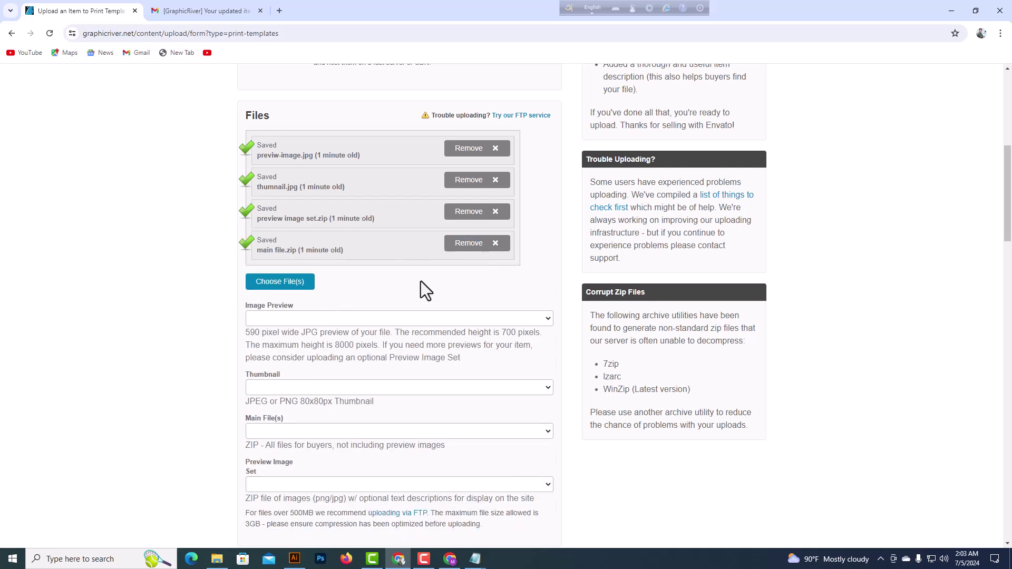
# Step: Assign previw-image.jpg as the Image Preview and thumnail.jpg as the Thumbnail
pyautogui.scroll(-1, 420, 281)
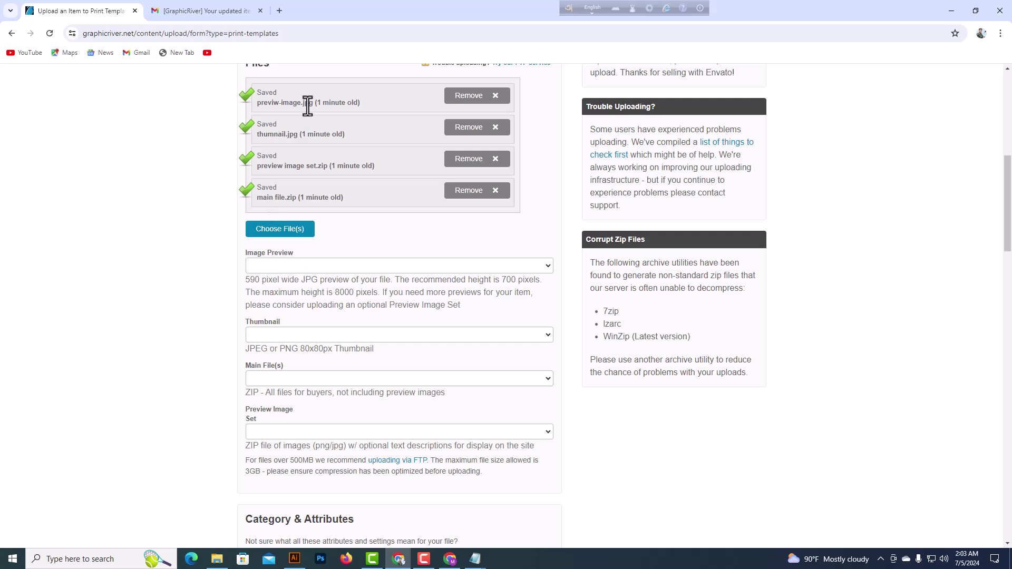
pyautogui.click(516, 269)
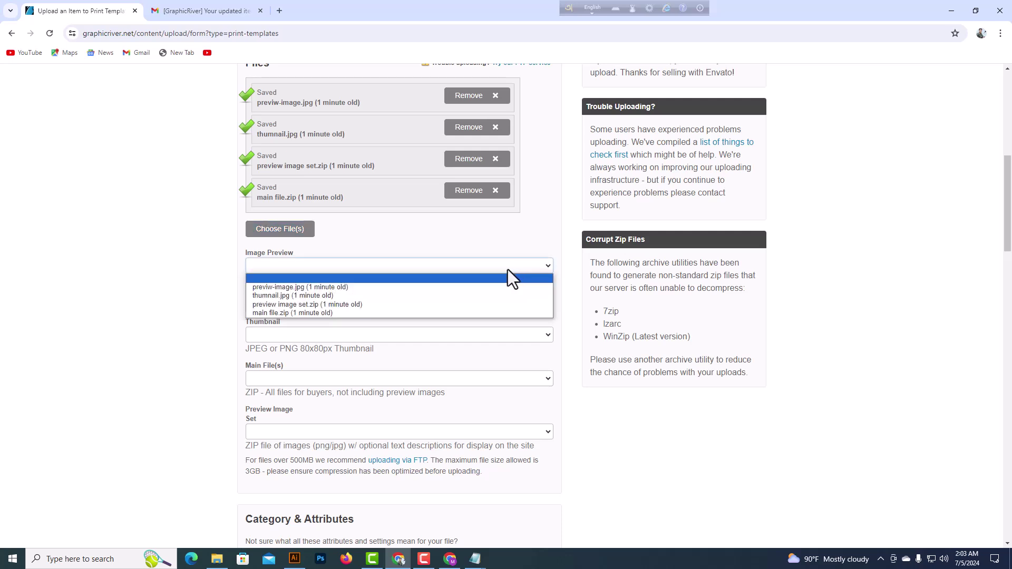
pyautogui.click(309, 287)
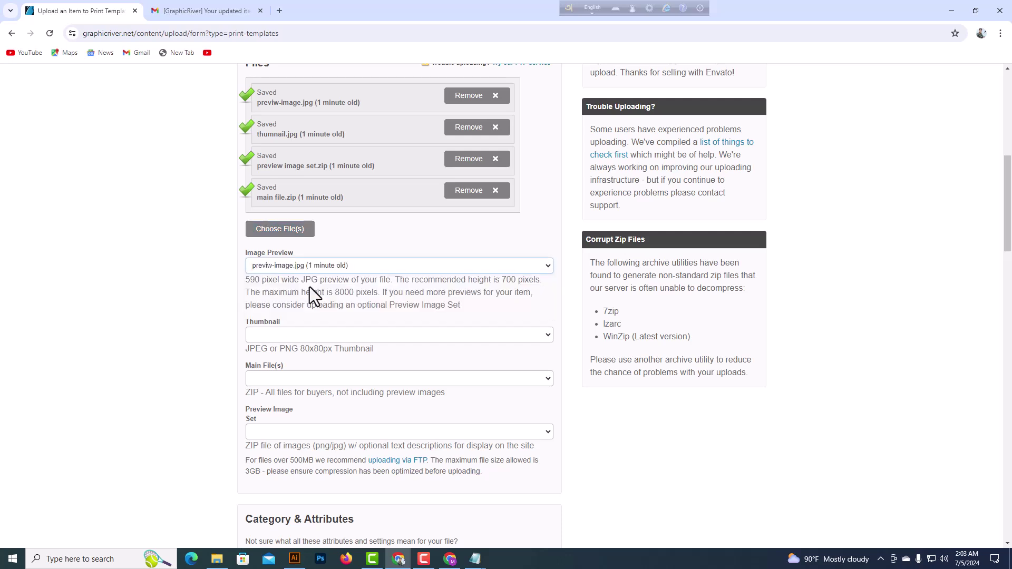
pyautogui.click(353, 336)
pyautogui.click(314, 364)
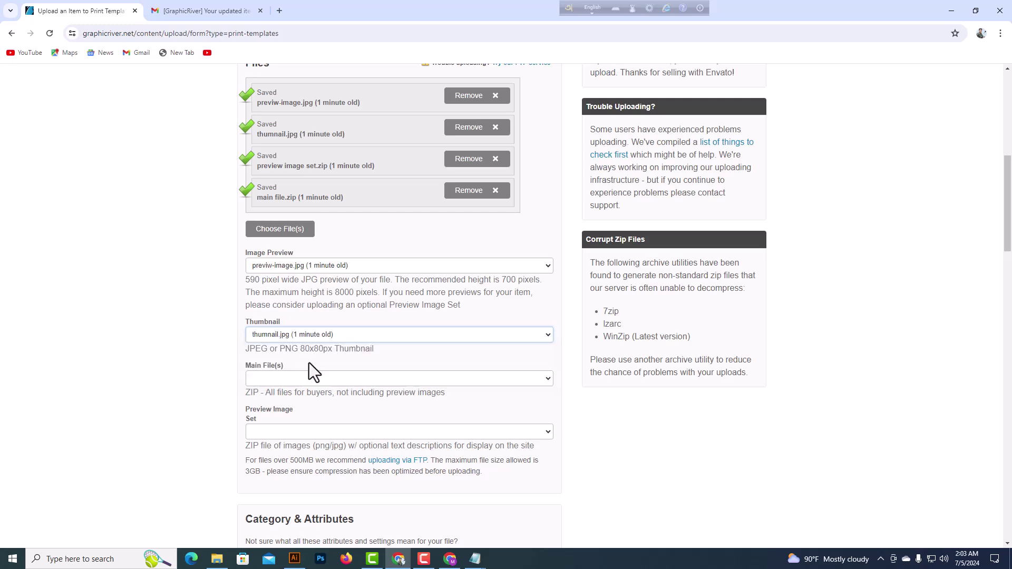
# Step: Assign main file.zip as the Main File(s) and preview image set.zip as the Preview Image Set
pyautogui.click(330, 381)
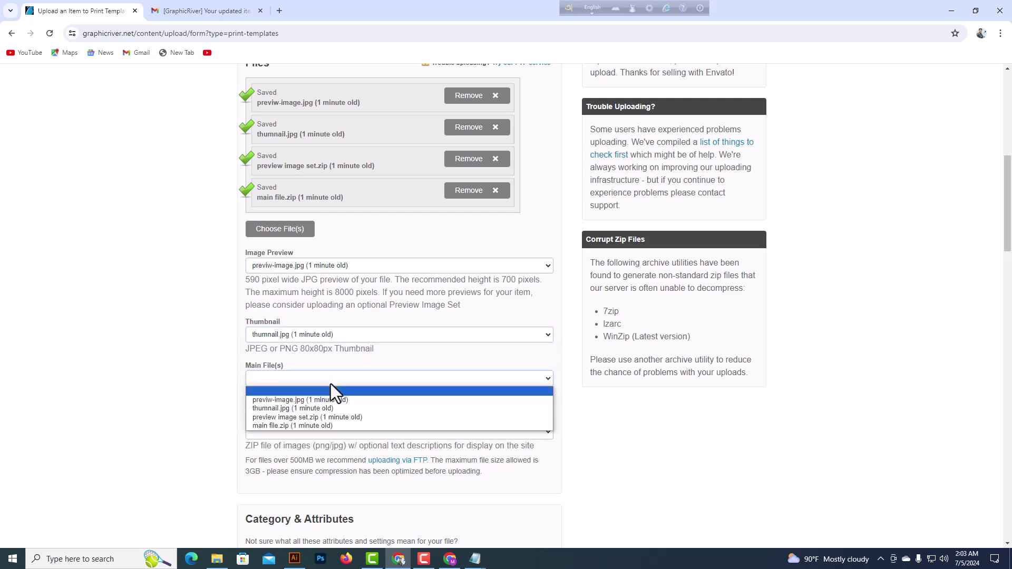
pyautogui.click(286, 427)
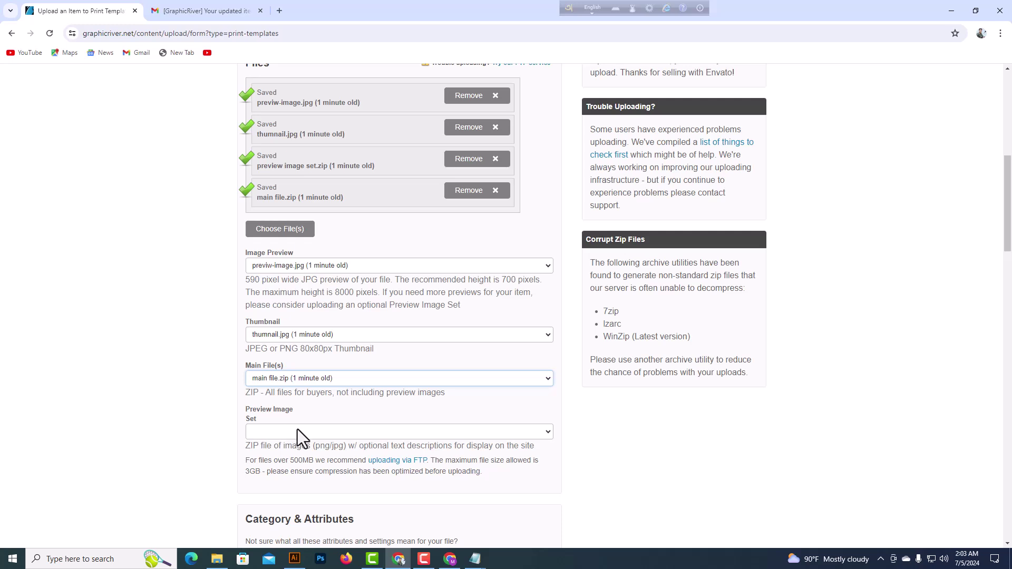
pyautogui.click(325, 435)
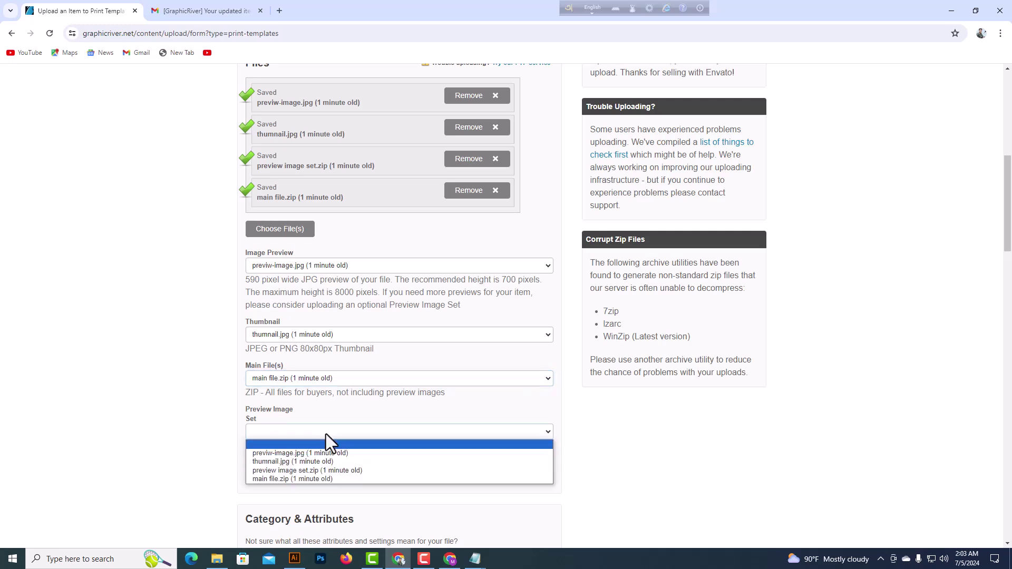
pyautogui.click(307, 471)
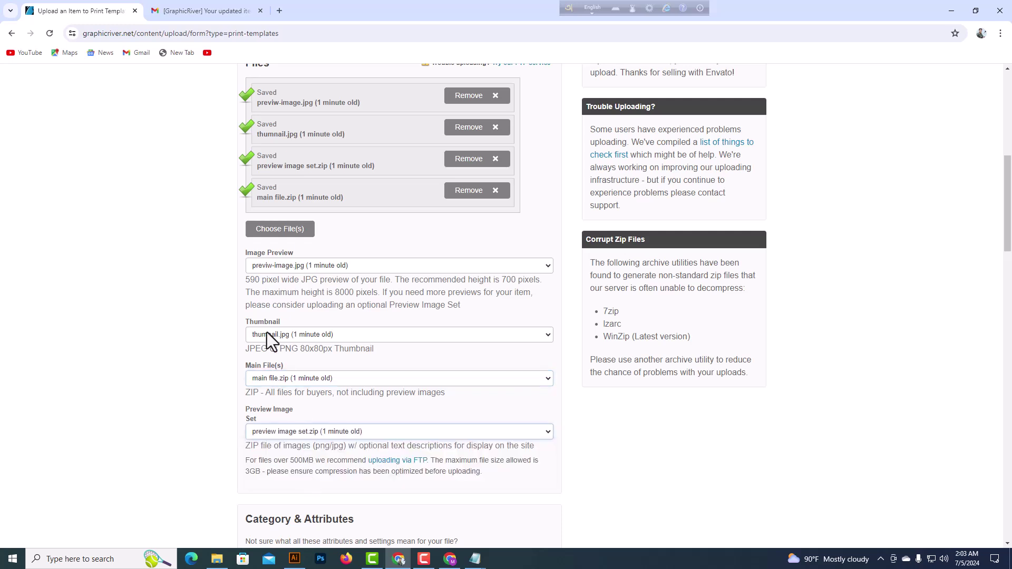
# Step: Review the file assignments, switch to File Explorer to examine previw-image.jpg in the photo viewer, close it, and return to Chrome
pyautogui.scroll(-4, 350, 363)
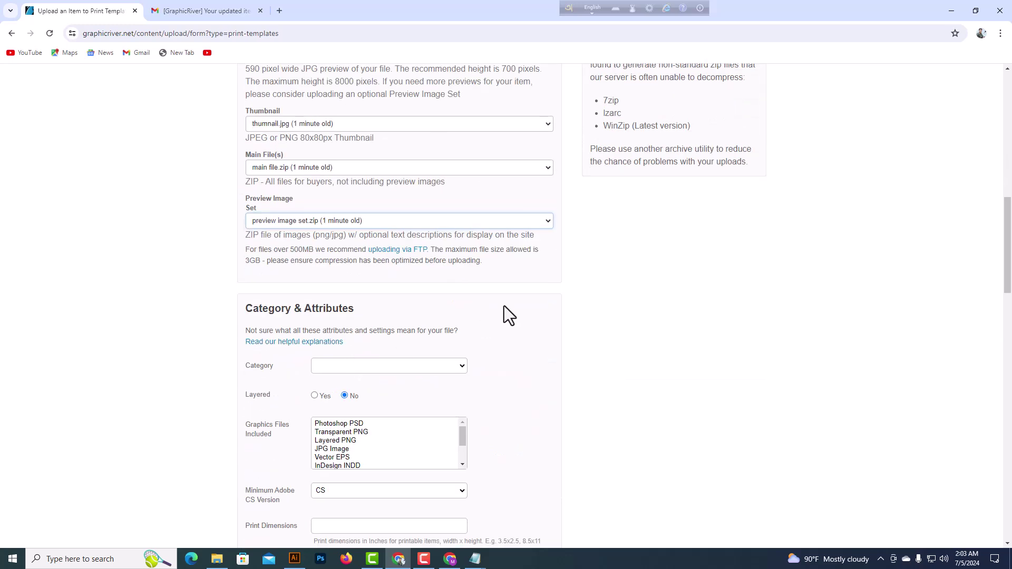
pyautogui.scroll(2, 377, 237)
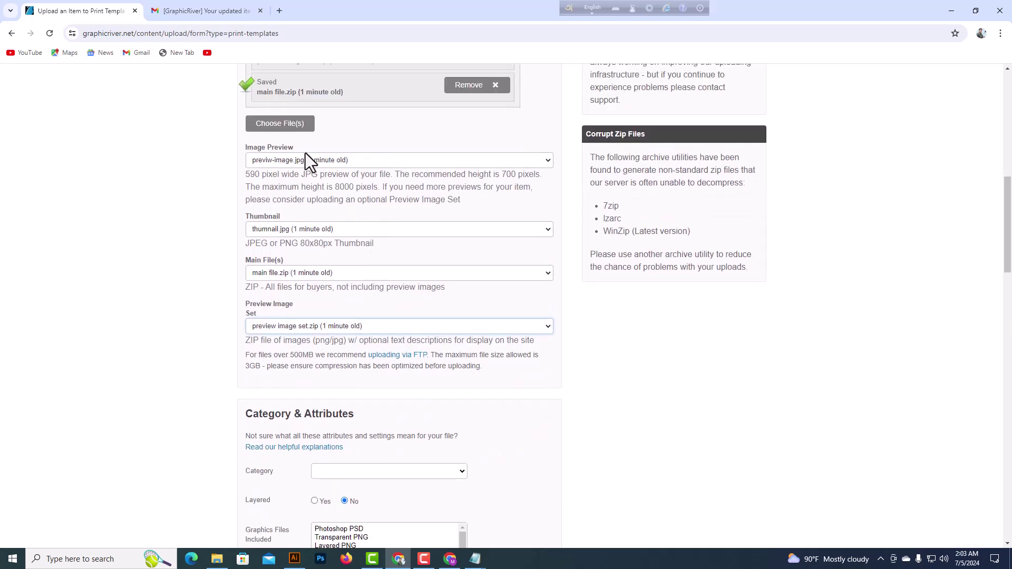
pyautogui.scroll(1, 234, 247)
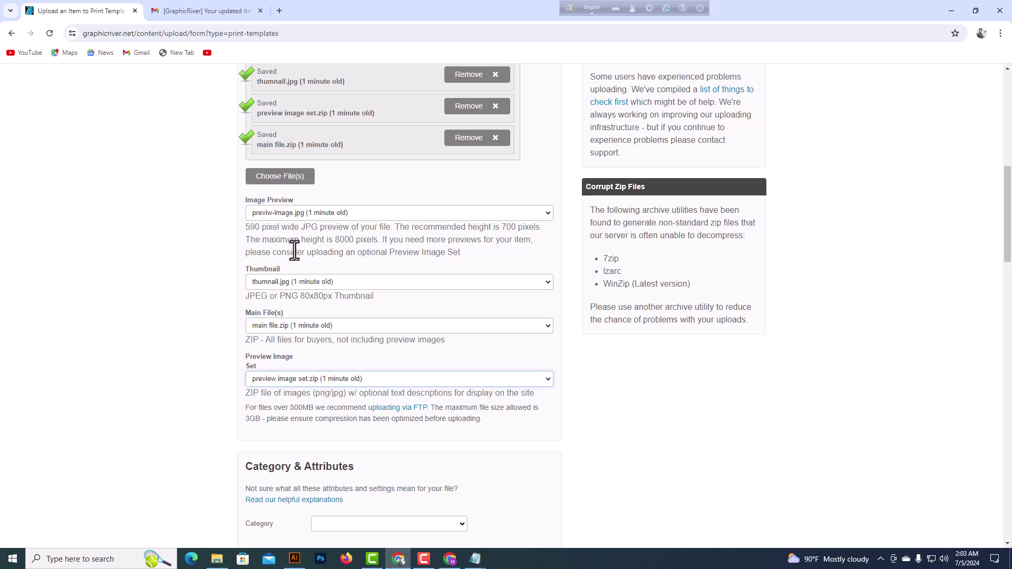
pyautogui.click(218, 562)
pyautogui.click(359, 77)
pyautogui.doubleClick(359, 80)
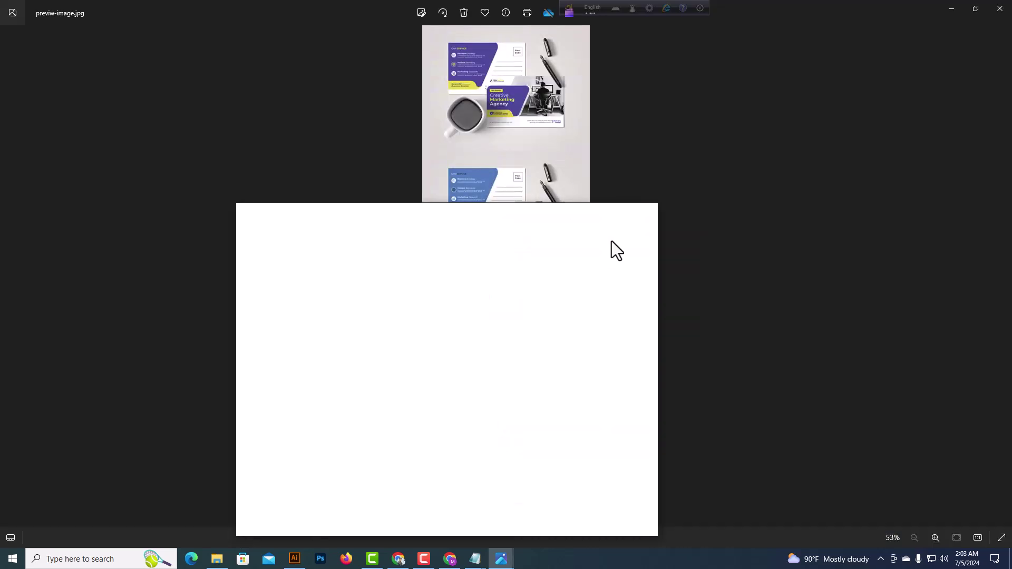
pyautogui.click(644, 211)
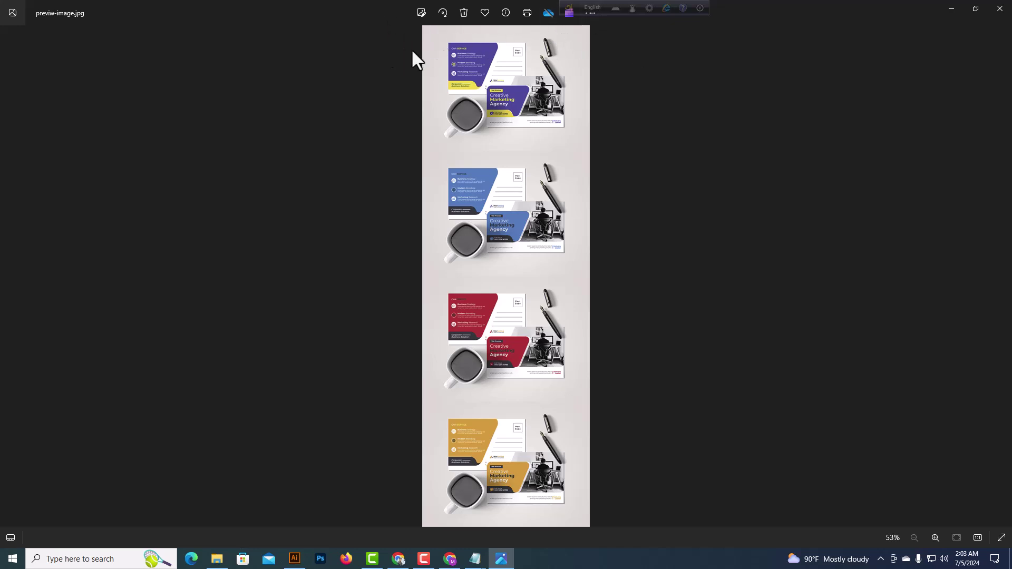
pyautogui.click(998, 9)
pyautogui.click(398, 559)
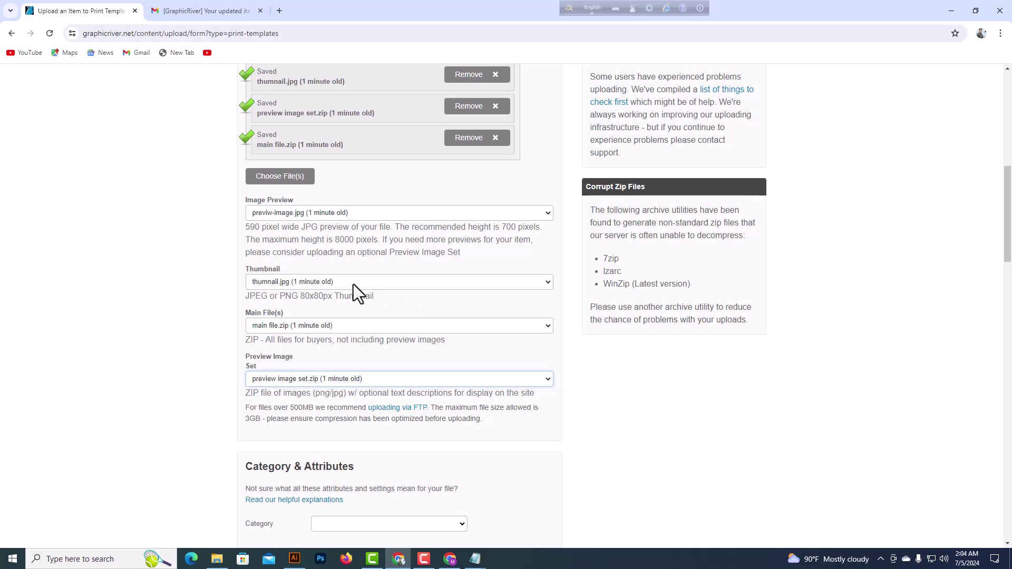
# Step: Set the item's category to Cards & Invites in the Category & Attributes section
pyautogui.scroll(-1, 353, 284)
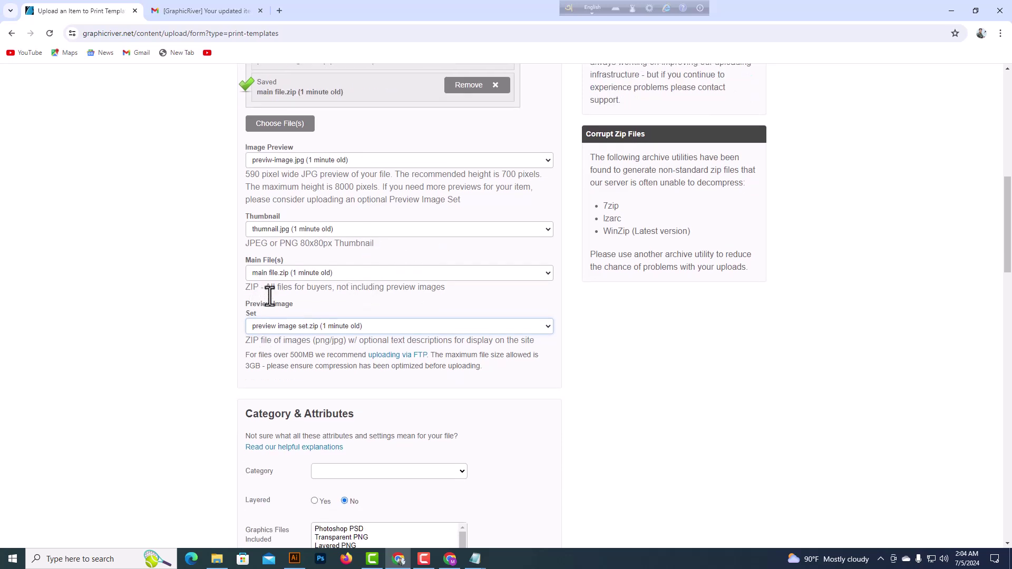
pyautogui.scroll(-5, 307, 290)
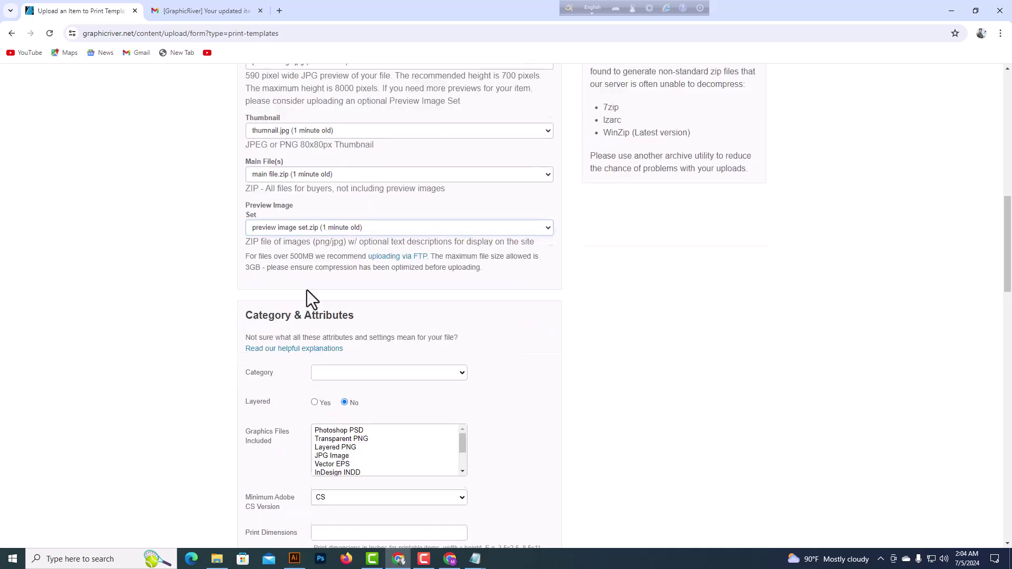
pyautogui.scroll(1, 489, 261)
pyautogui.scroll(-1, 486, 252)
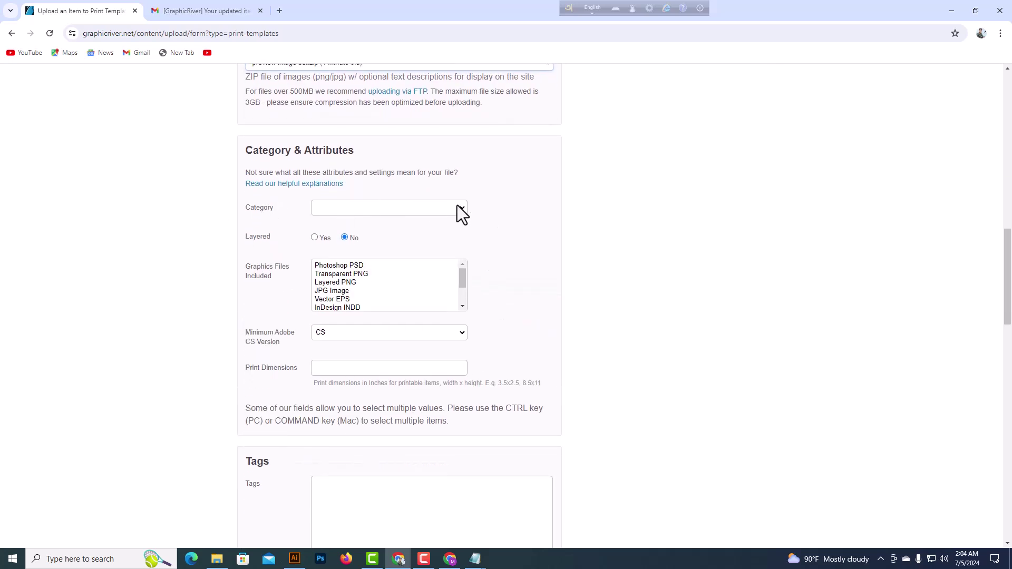
pyautogui.click(460, 207)
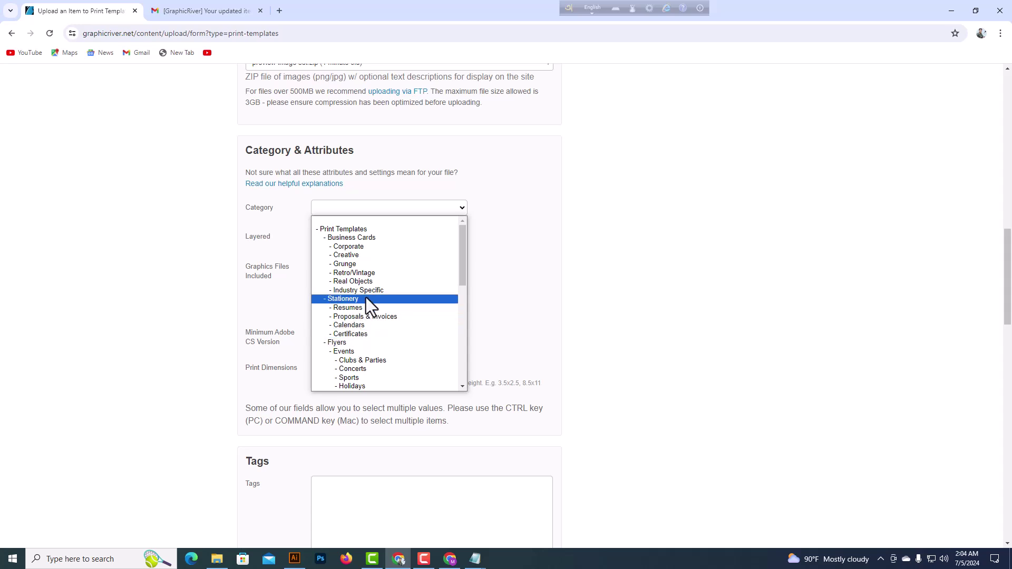
pyautogui.scroll(-2, 365, 297)
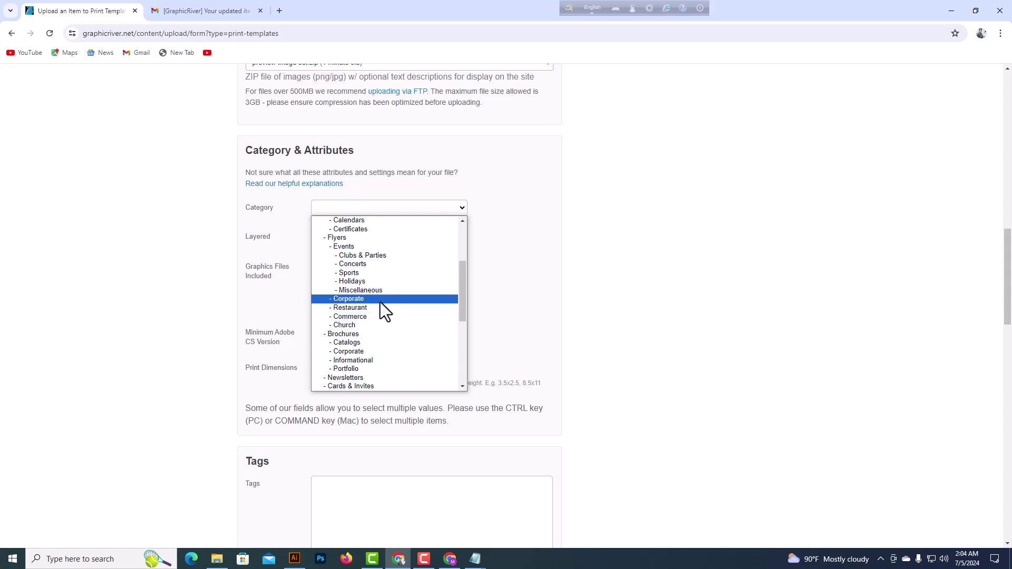
pyautogui.scroll(-3, 381, 303)
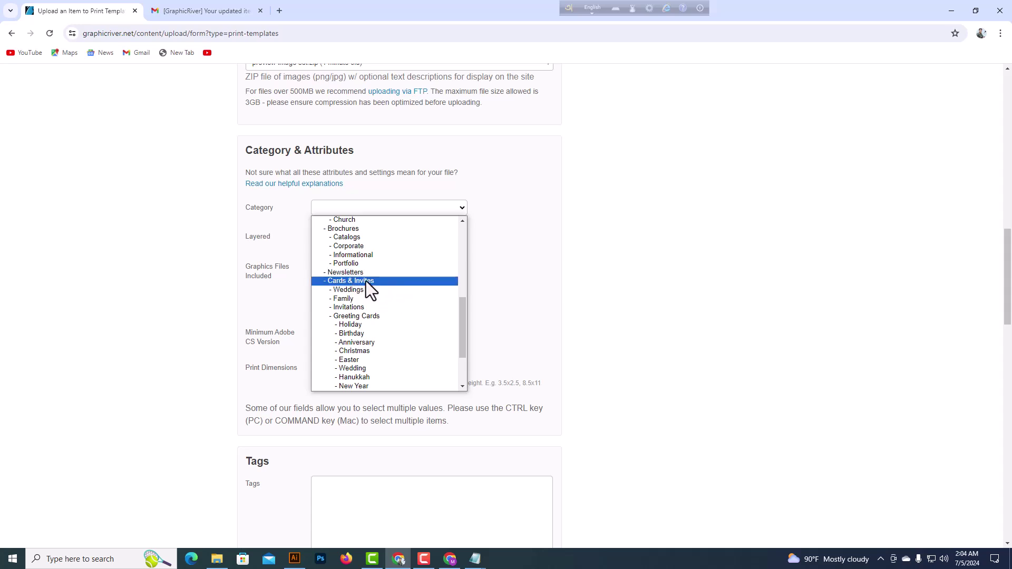
pyautogui.click(366, 280)
# Step: Select both Vector EPS and AI Illustrator as the graphics files included
pyautogui.scroll(-2, 352, 266)
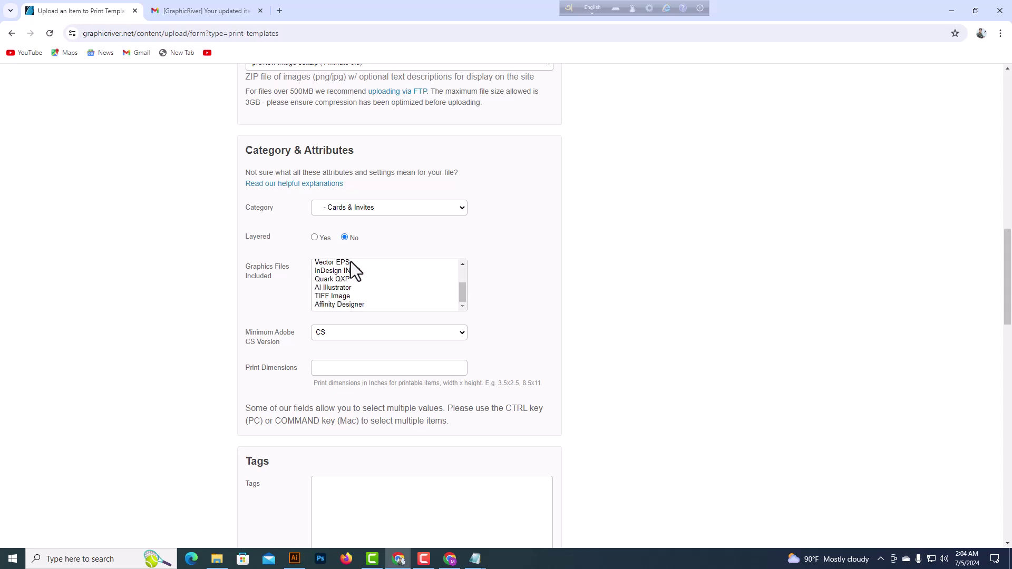
pyautogui.scroll(2, 367, 270)
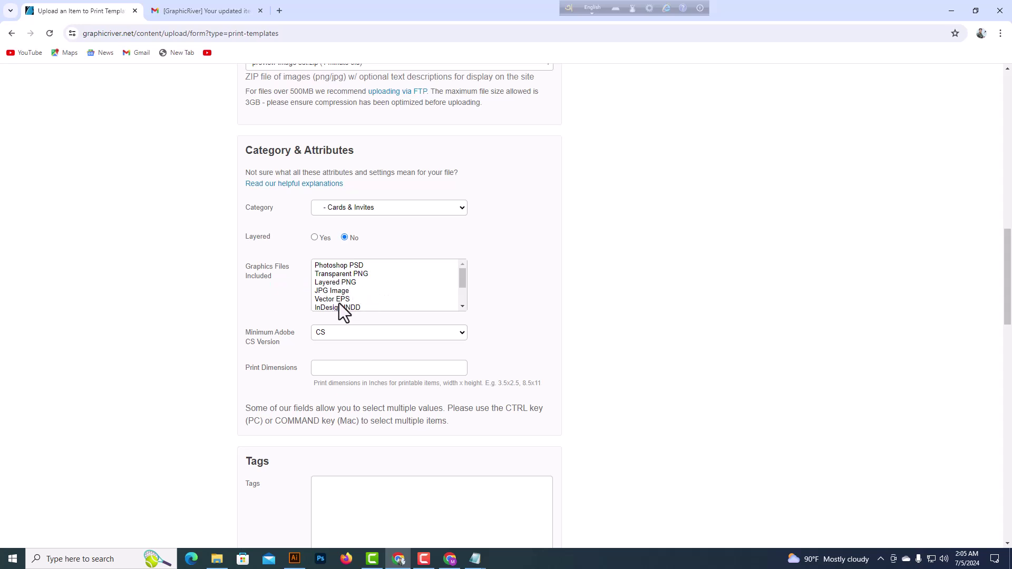
pyautogui.scroll(-1, 341, 298)
pyautogui.scroll(1, 342, 298)
pyautogui.scroll(-1, 339, 294)
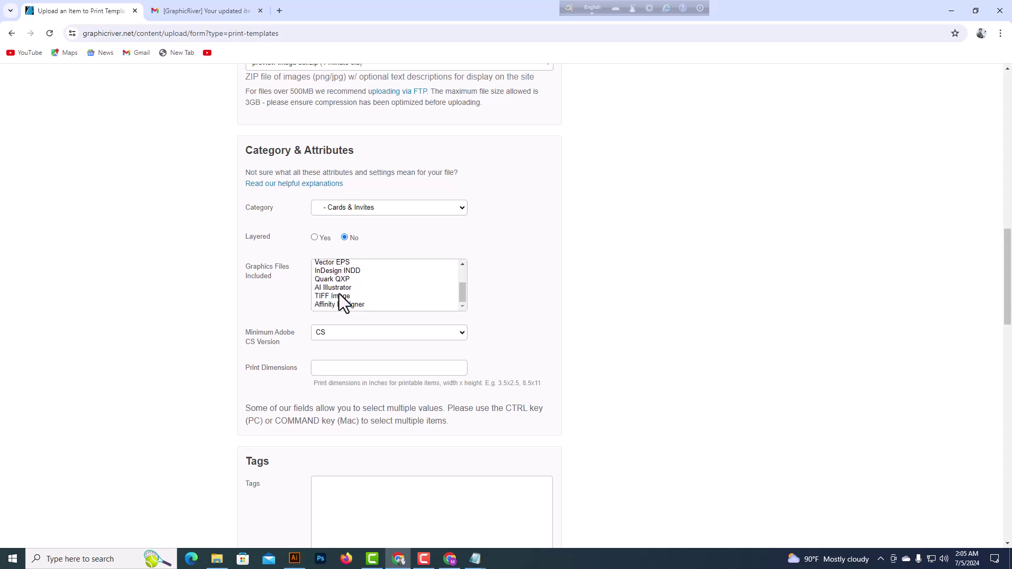
pyautogui.click(334, 262)
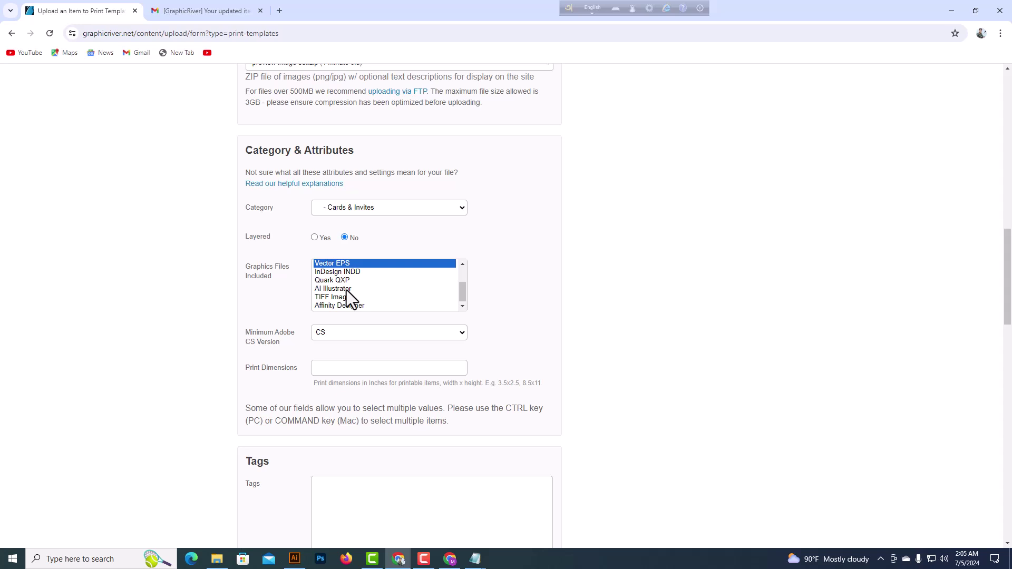
pyautogui.keyDown('ctrl'); pyautogui.click(347, 289); pyautogui.keyUp('ctrl')
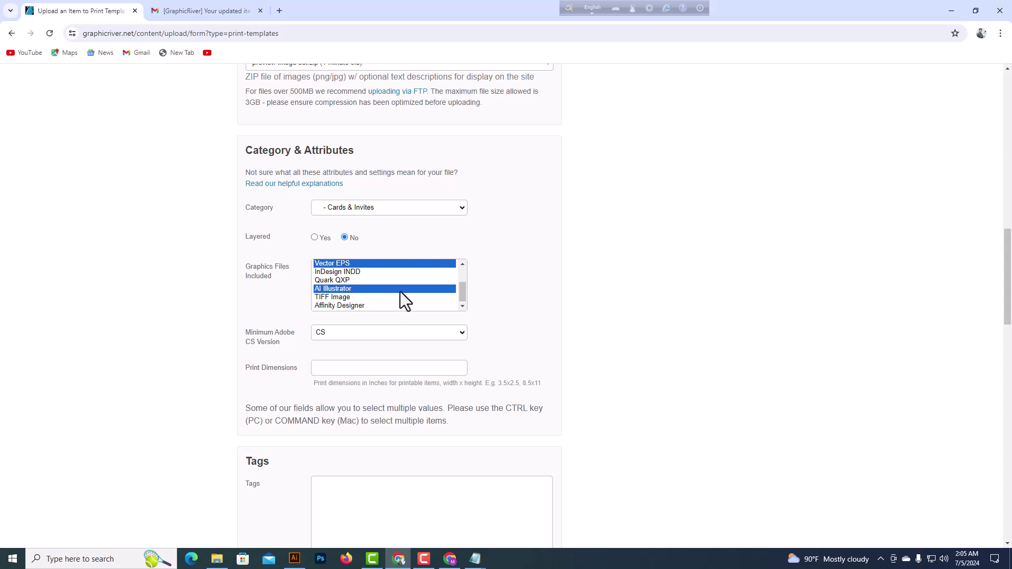
# Step: Set the minimum Adobe CS version to CS6 and enter 6x4 as the print dimensions
pyautogui.click(445, 337)
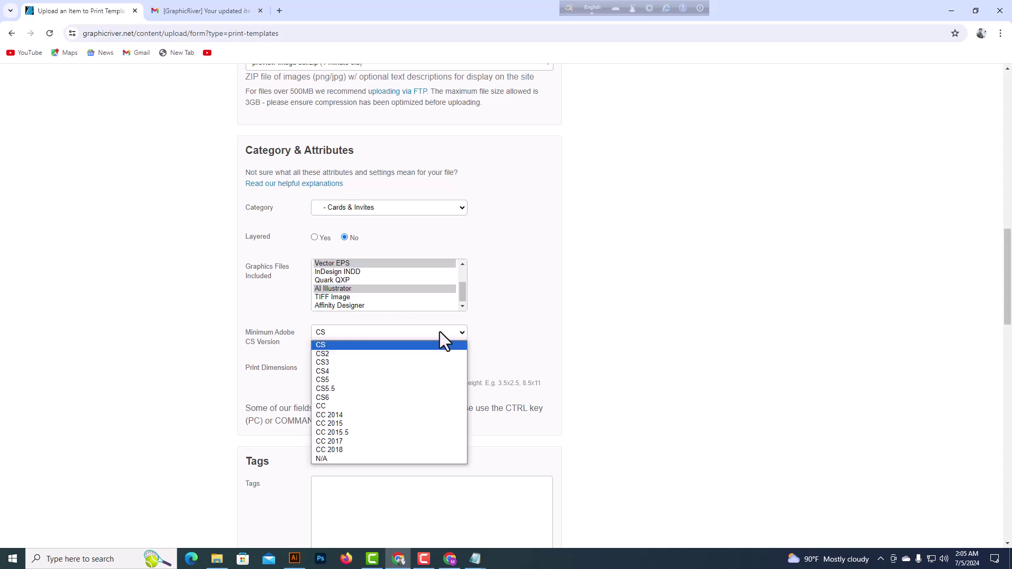
pyautogui.click(349, 398)
pyautogui.scroll(-2, 302, 272)
pyautogui.scroll(-2, 303, 273)
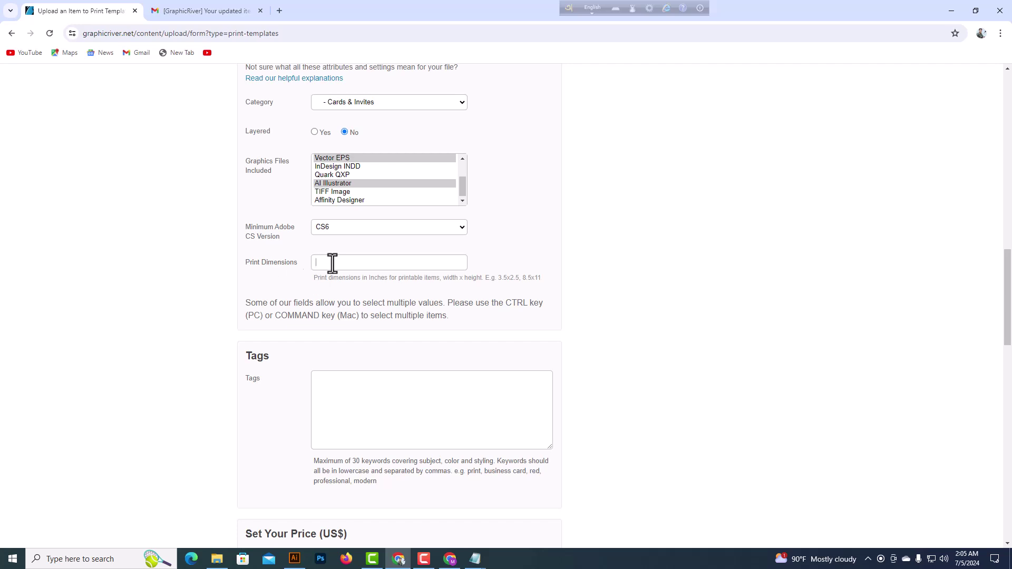
pyautogui.write('6x4')
pyautogui.scroll(-1, 337, 307)
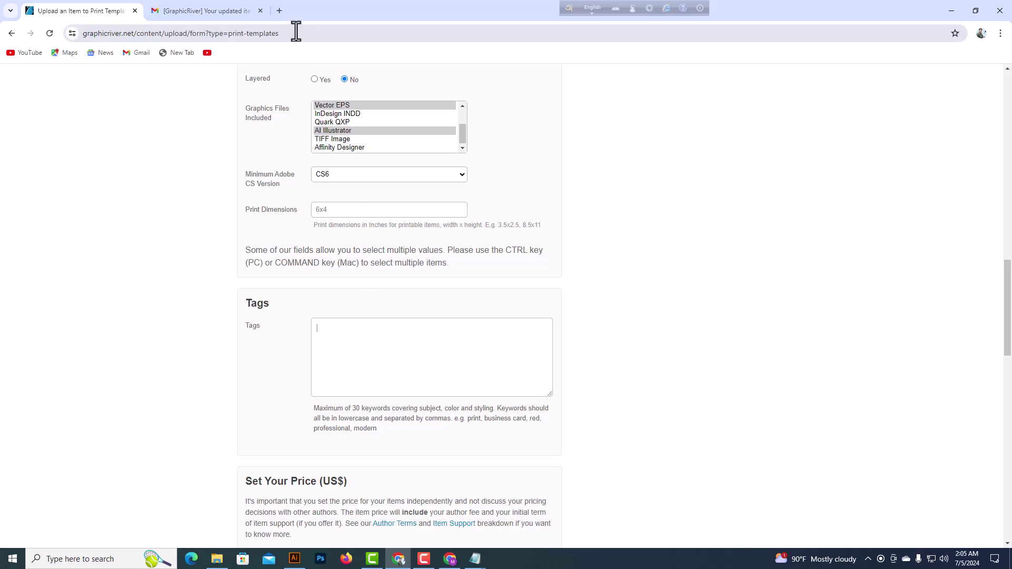
# Step: Open the GraphicRiver home page in a new browser tab
pyautogui.click(280, 10)
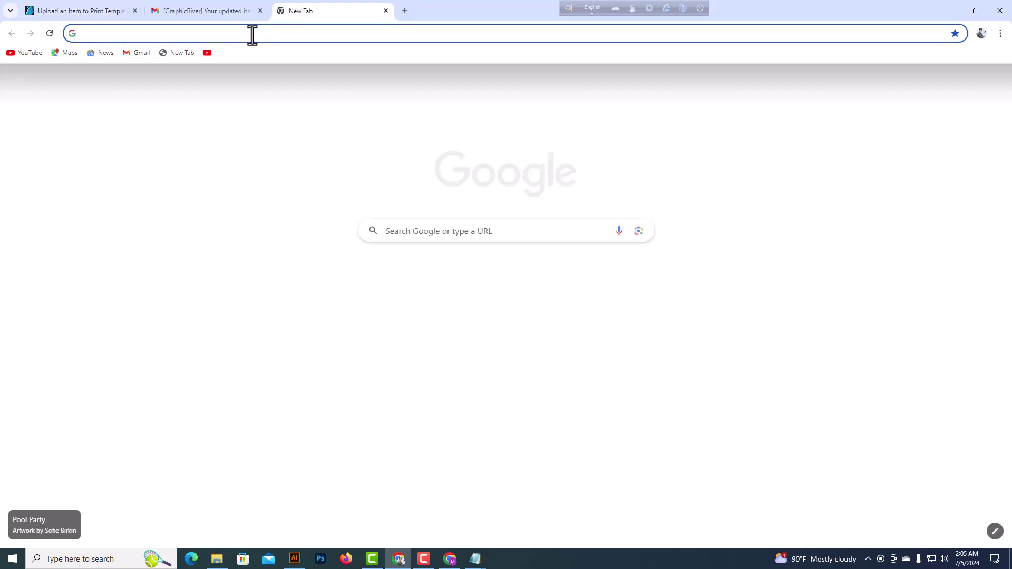
pyautogui.click(251, 33)
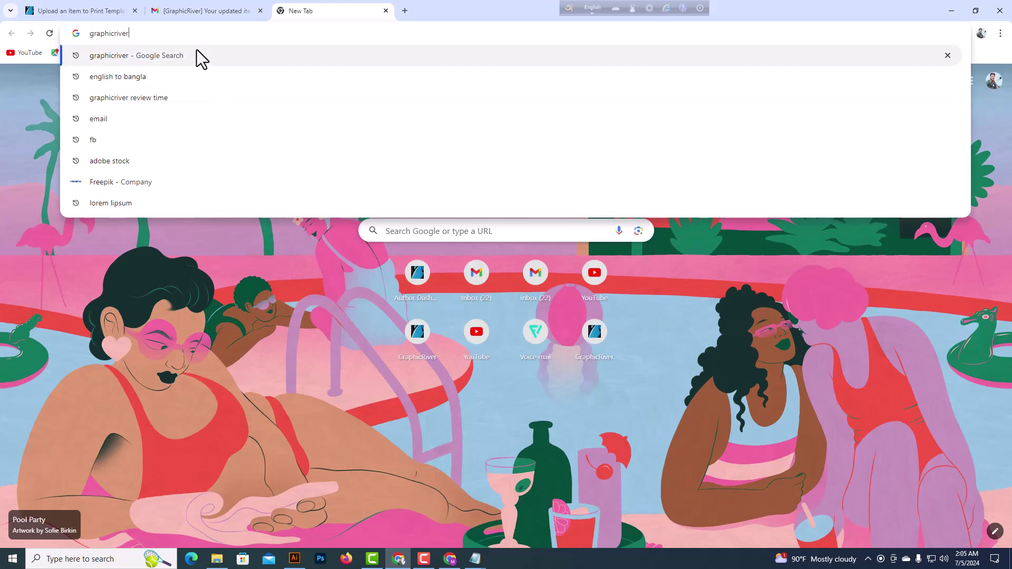
pyautogui.click(198, 55)
pyautogui.click(174, 163)
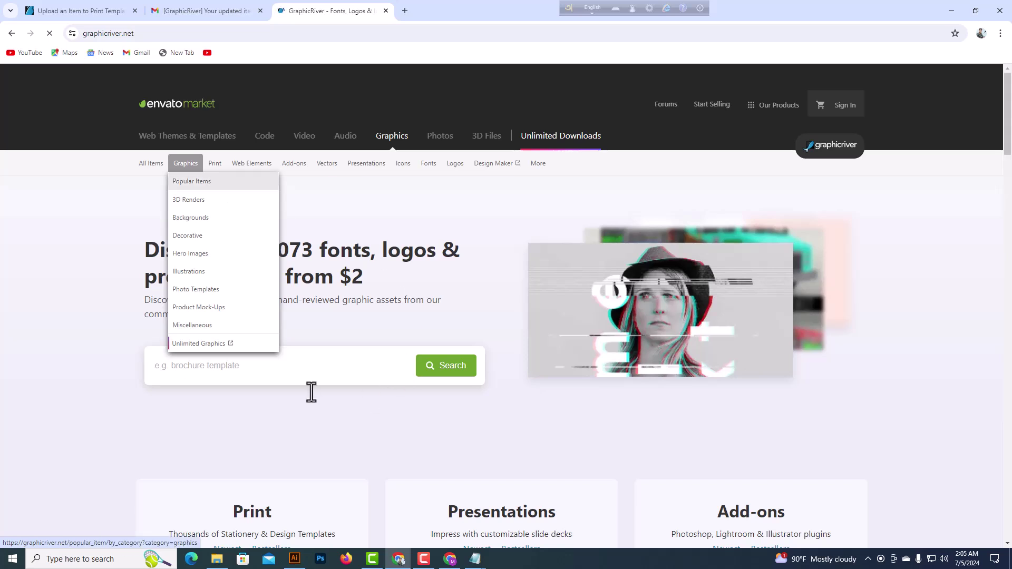
# Step: Search GraphicRiver for postcard from the home page
pyautogui.click(280, 364)
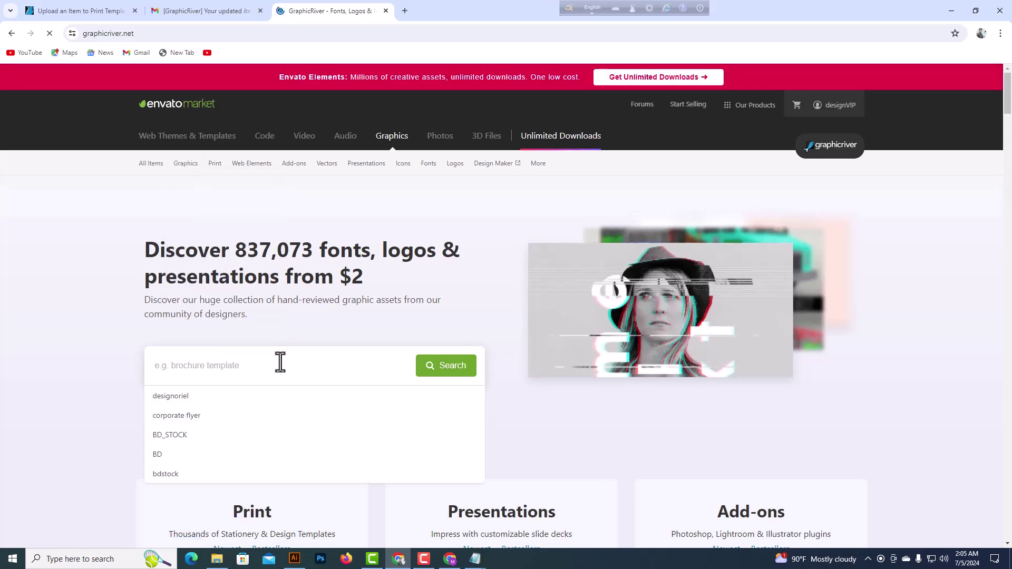
pyautogui.write('po')
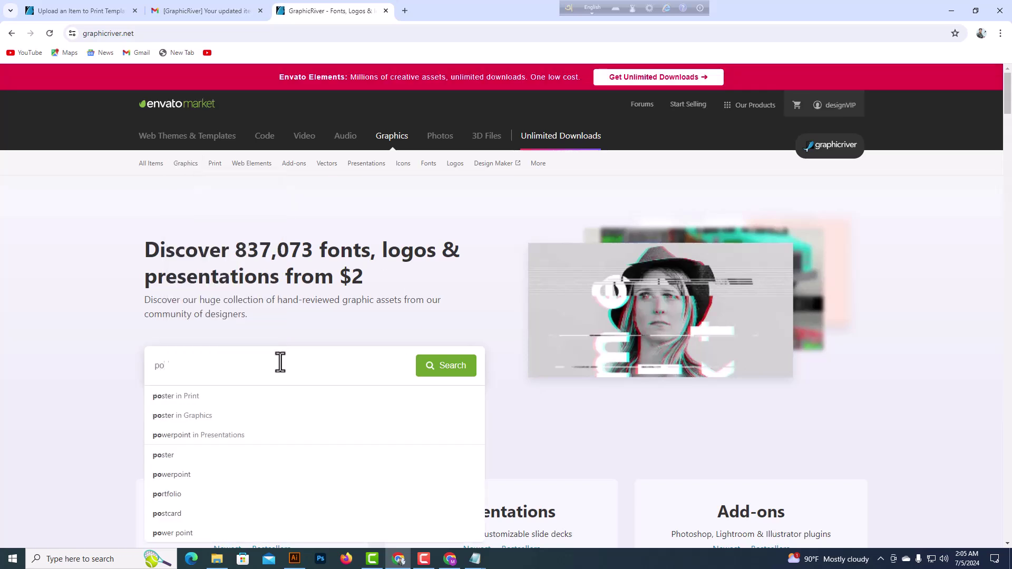
pyautogui.write('stcard')
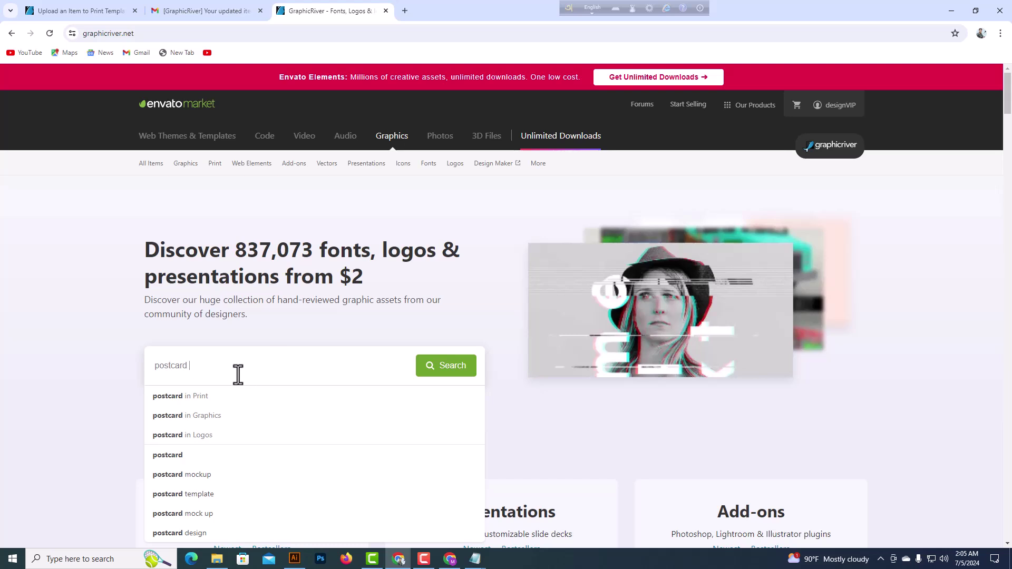
pyautogui.click(454, 373)
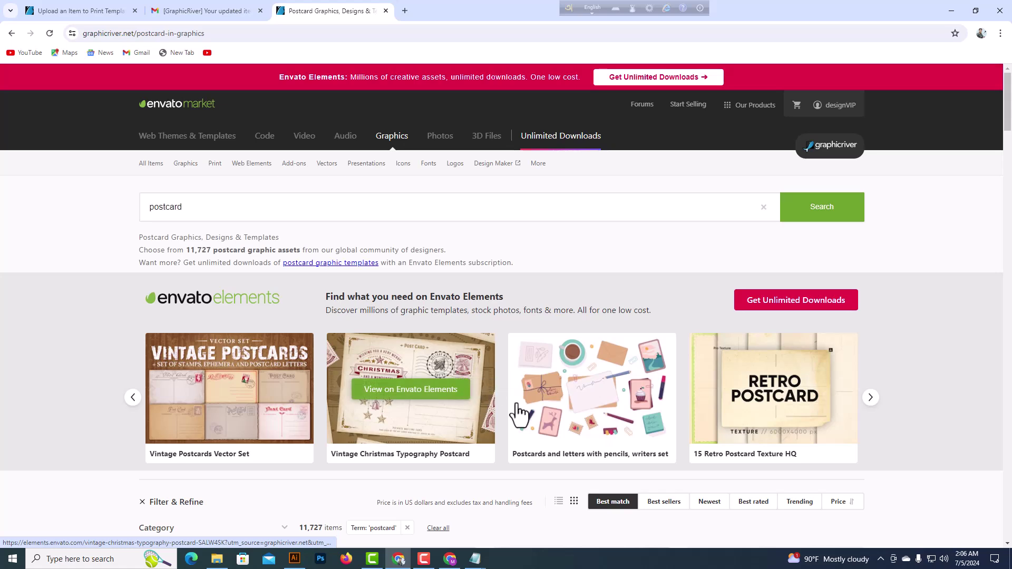
# Step: Open the $6 Corporate Postcard result with the Creative Marketing Agency design in a new tab and return to the results
pyautogui.scroll(-5, 369, 248)
pyautogui.scroll(-1, 279, 234)
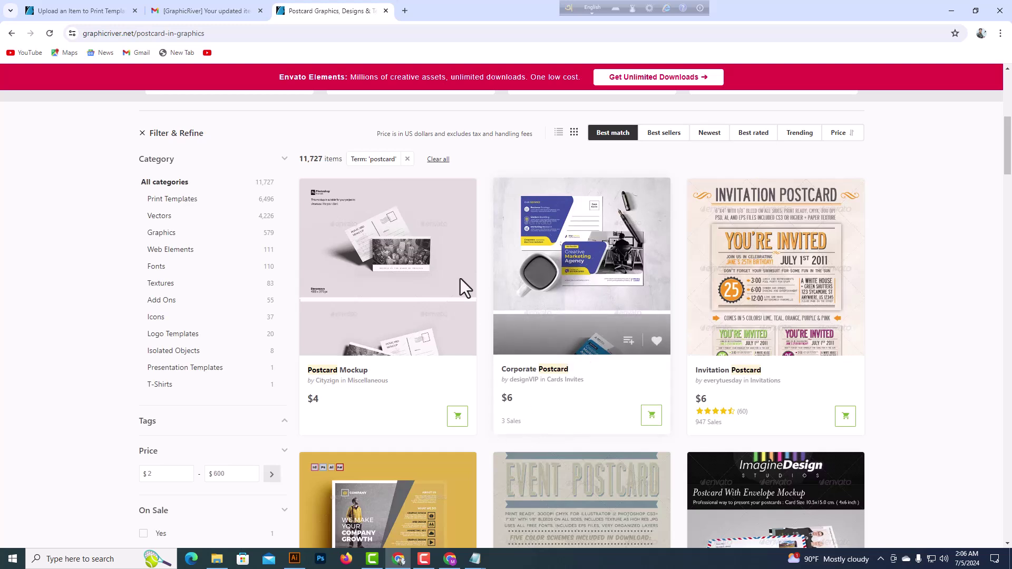
pyautogui.scroll(-1, 482, 319)
pyautogui.scroll(1, 606, 274)
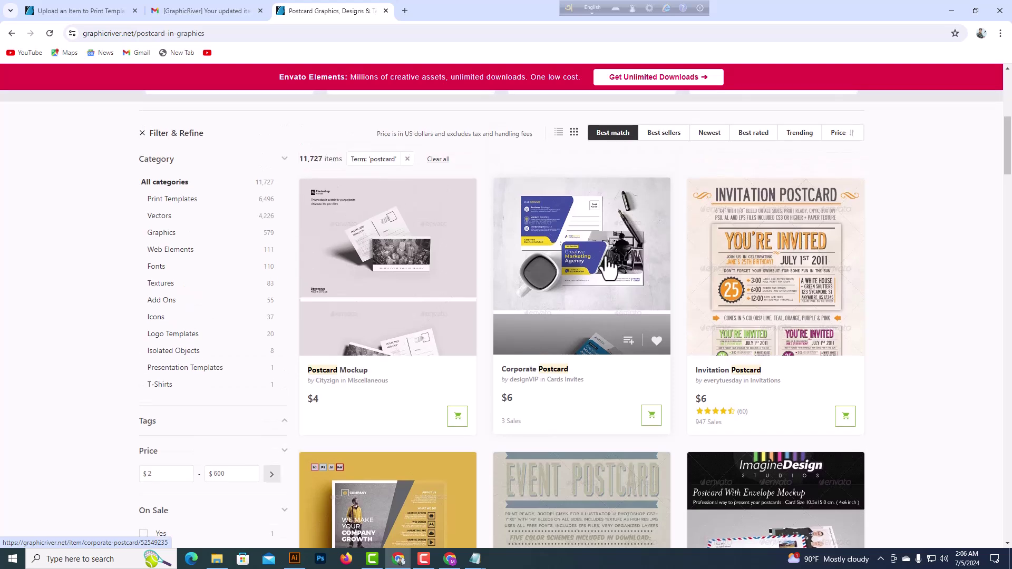
pyautogui.rightClick(608, 267)
pyautogui.click(660, 264)
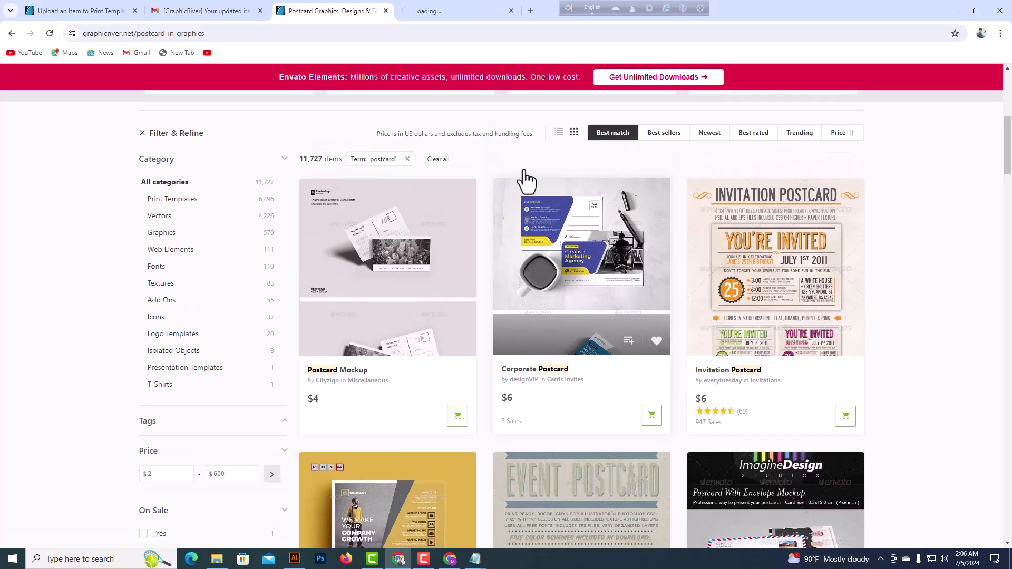
pyautogui.click(443, 8)
pyautogui.click(330, 10)
# Step: Open the $5 Postcard result with the black Corporate Postcard banner in a new tab, view it, and return to the results
pyautogui.scroll(-1, 465, 195)
pyautogui.scroll(-8, 469, 211)
pyautogui.rightClick(585, 306)
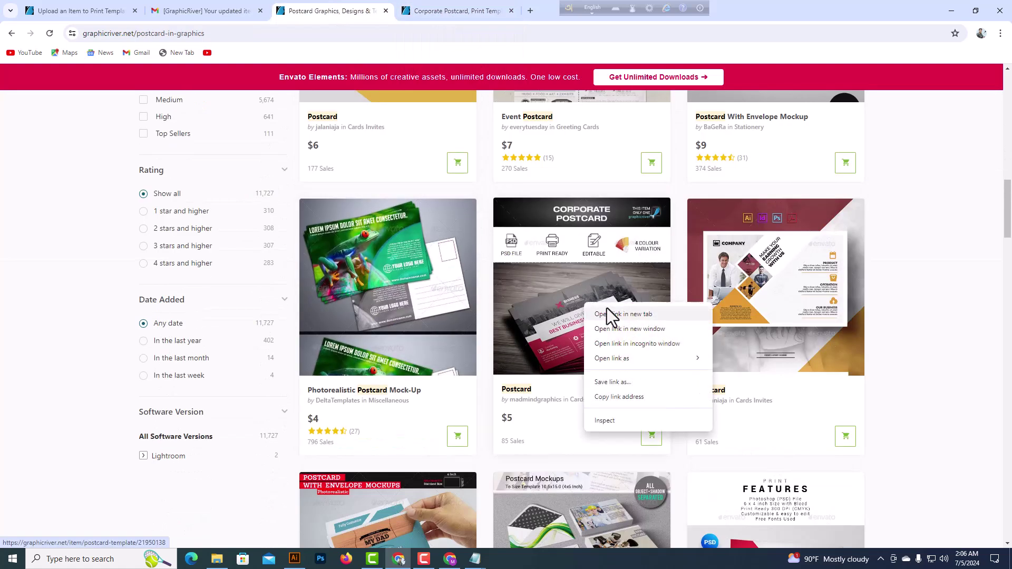
pyautogui.click(628, 314)
pyautogui.moveTo(567, 8); pyautogui.dragTo(584, 548)
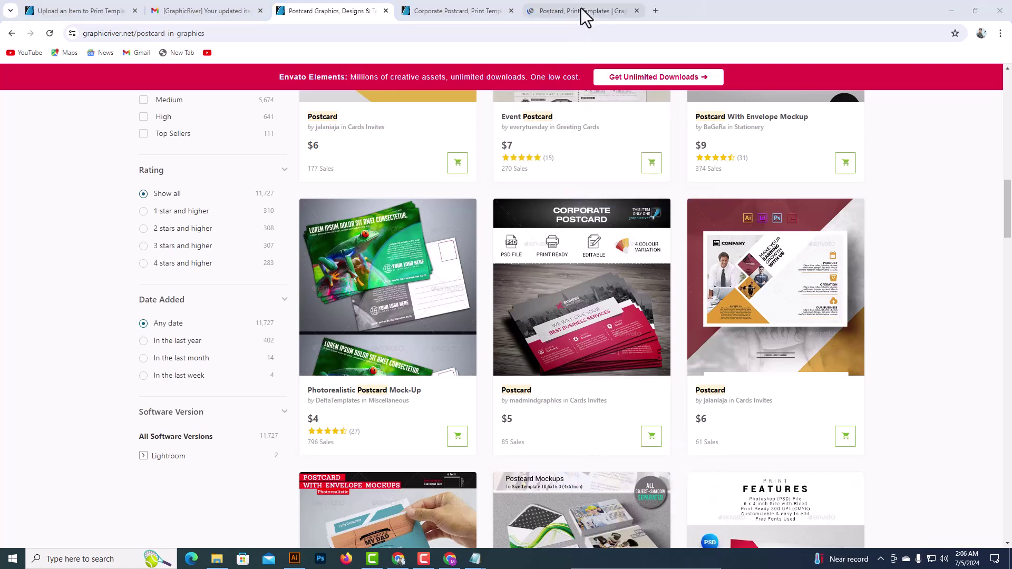
pyautogui.click(584, 12)
pyautogui.click(458, 8)
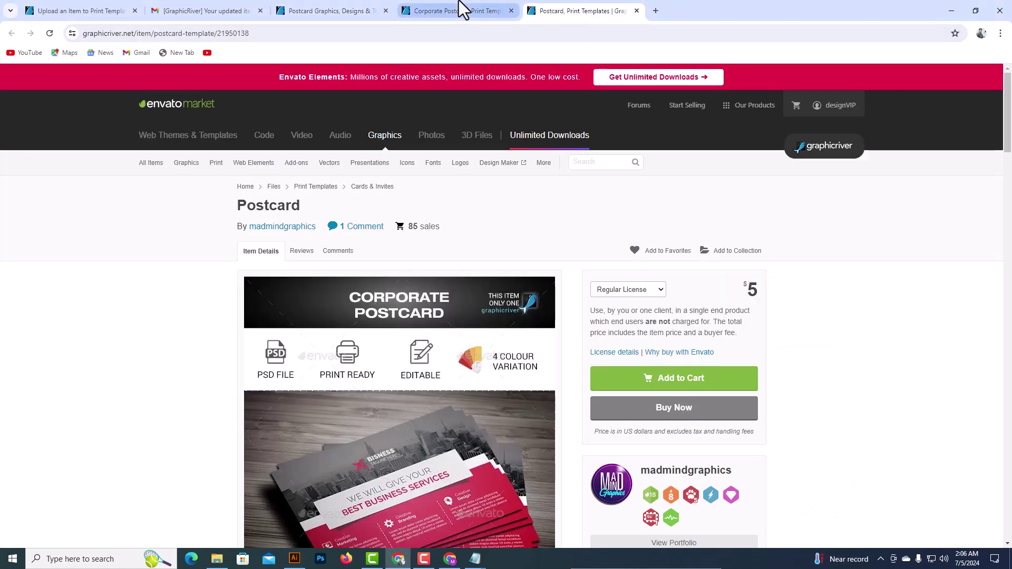
pyautogui.click(352, 11)
# Step: Open the $5 red Postcard result with the "We make your business more effectively" design in its own tab and view it
pyautogui.scroll(-5, 543, 301)
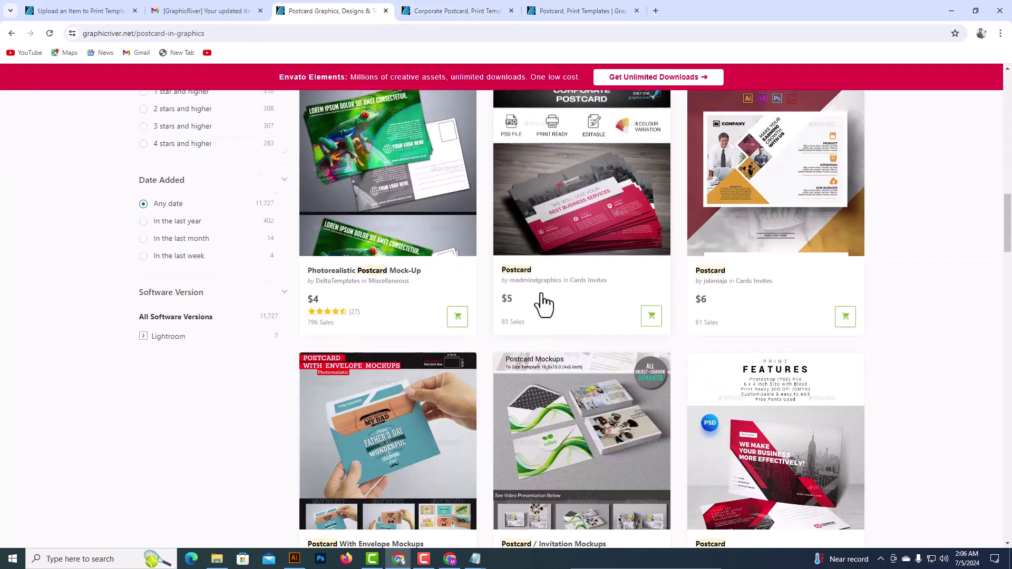
pyautogui.scroll(-3, 580, 308)
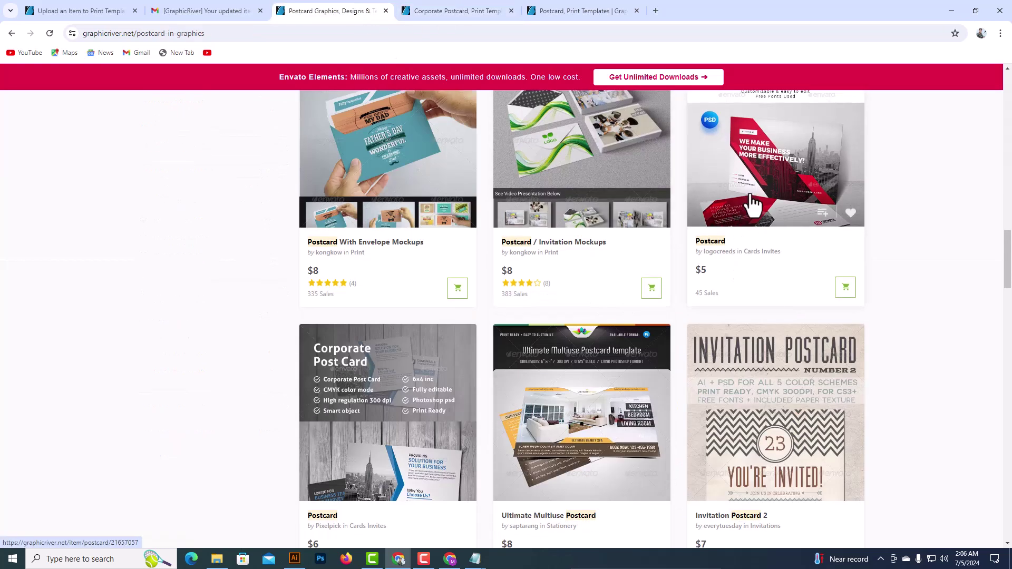
pyautogui.rightClick(780, 199)
pyautogui.click(786, 206)
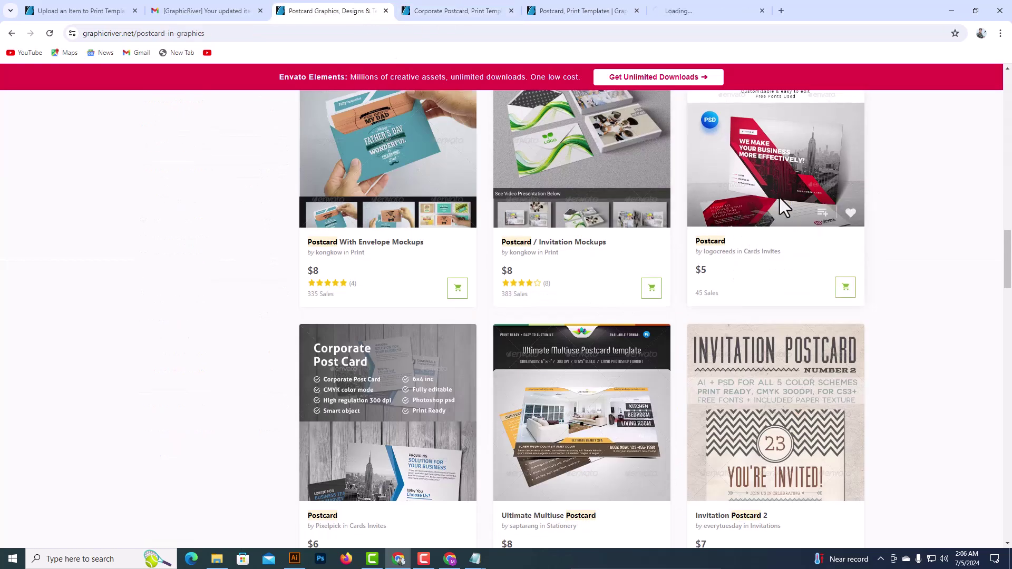
pyautogui.click(684, 10)
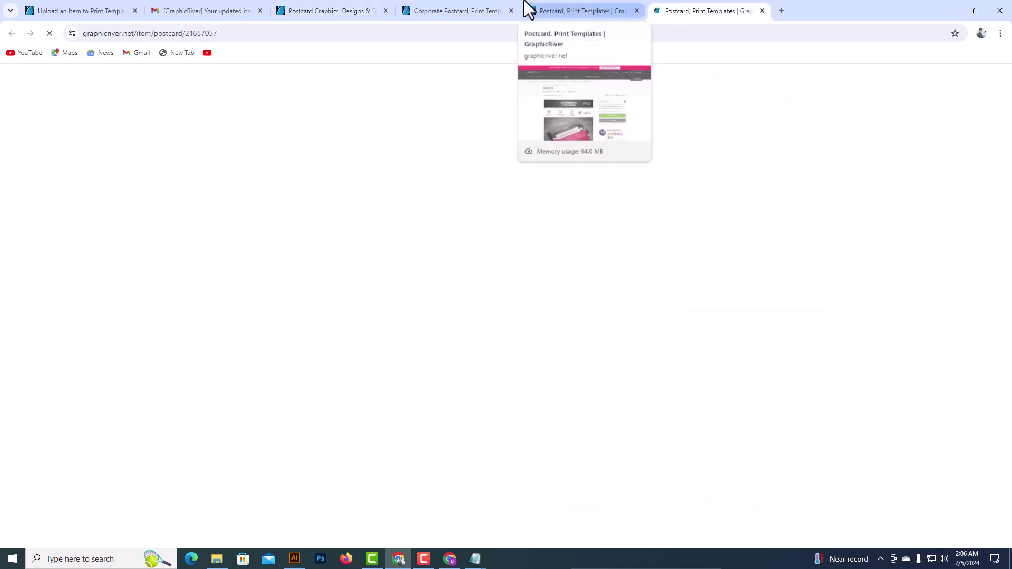
# Step: Compare the tag lists on the Corporate Postcard page and the Postcard page with the black Corporate Postcard banner
pyautogui.click(465, 10)
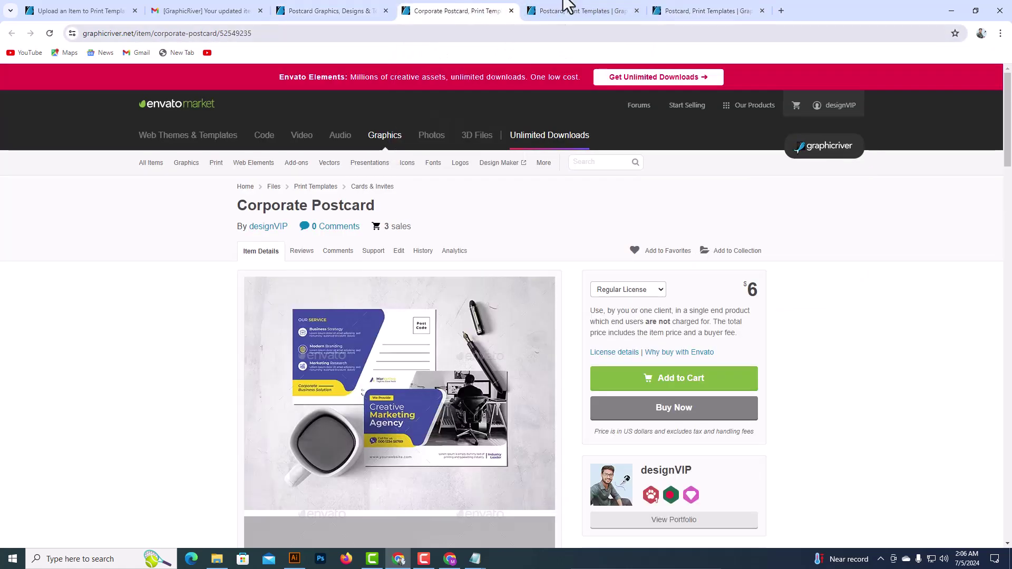
pyautogui.scroll(-7, 508, 309)
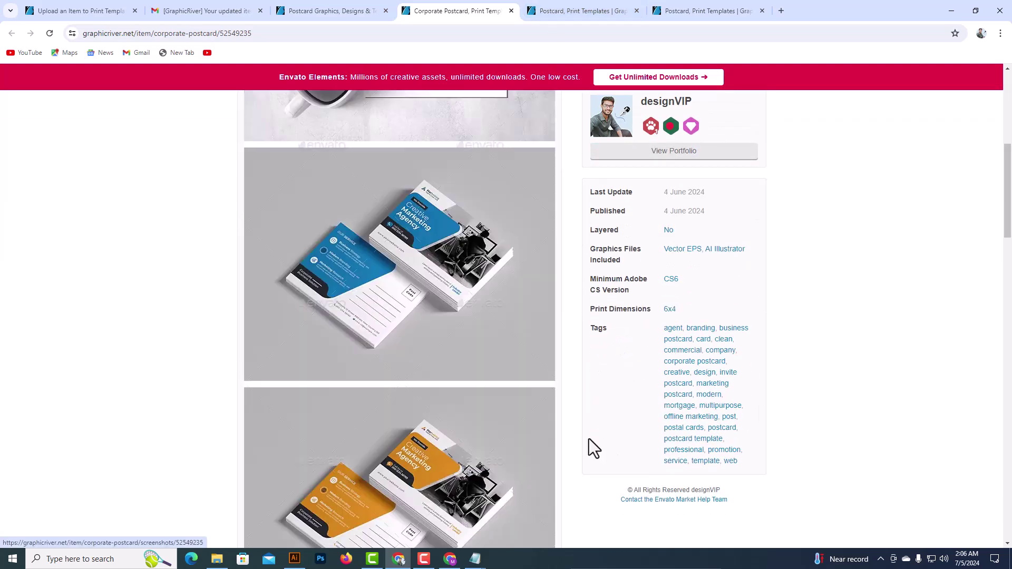
pyautogui.moveTo(740, 466); pyautogui.dragTo(653, 341)
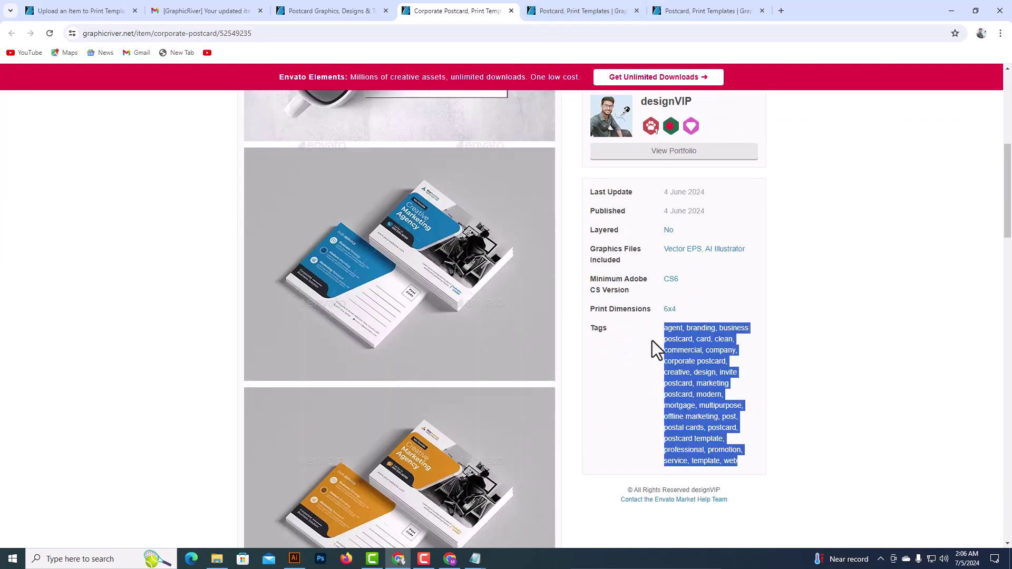
pyautogui.click(576, 9)
pyautogui.scroll(-1, 675, 395)
pyautogui.scroll(-8, 686, 421)
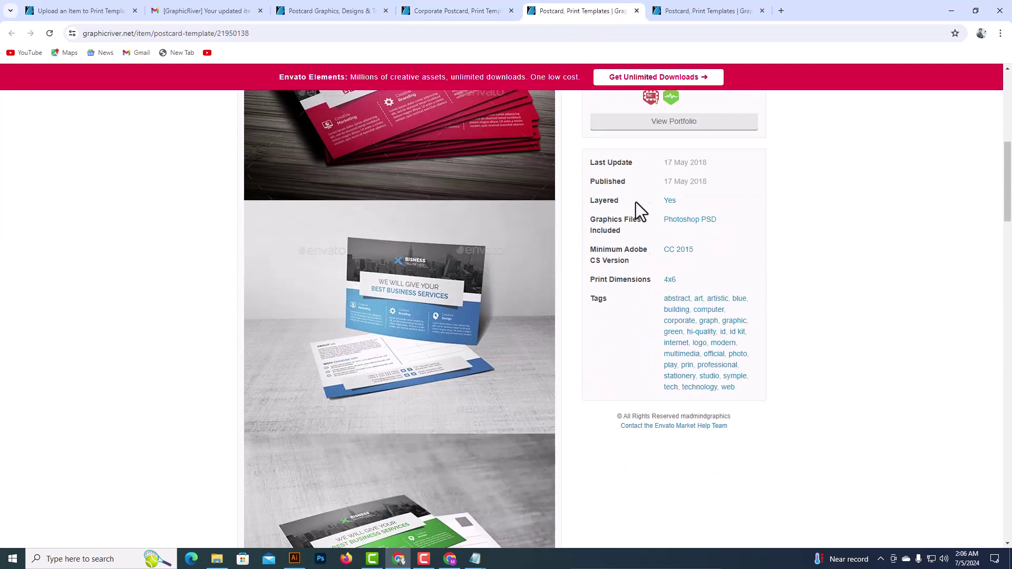
# Step: Copy the complete tag list, from agent to web, from the Corporate Postcard item page
pyautogui.click(462, 10)
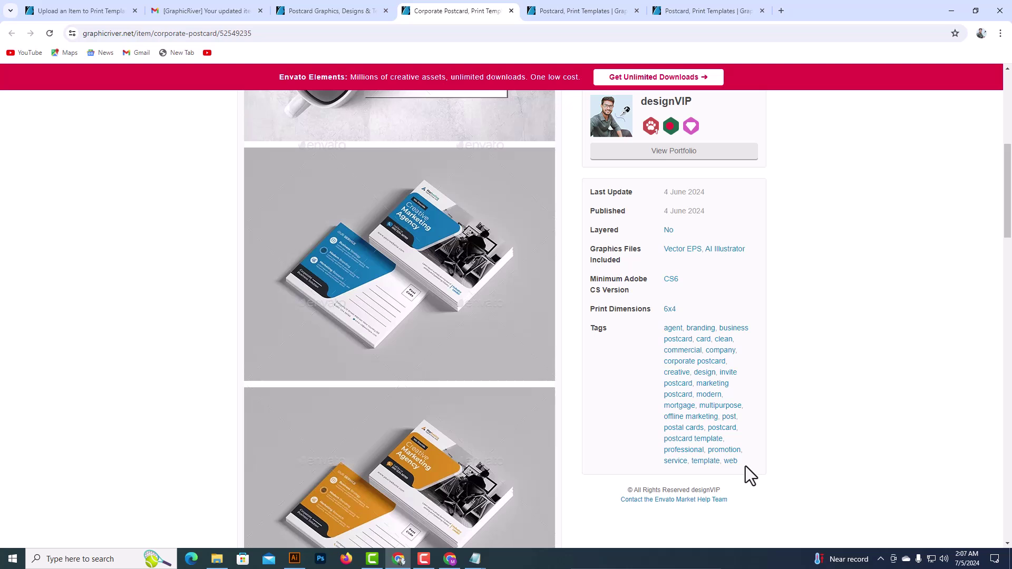
pyautogui.moveTo(733, 469); pyautogui.dragTo(662, 343)
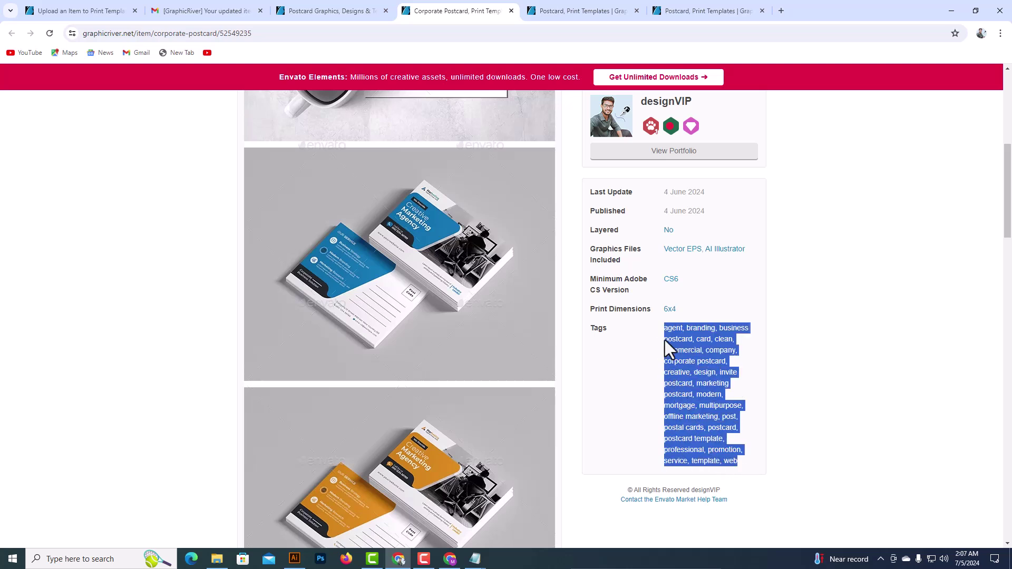
pyautogui.rightClick(683, 344)
pyautogui.click(707, 355)
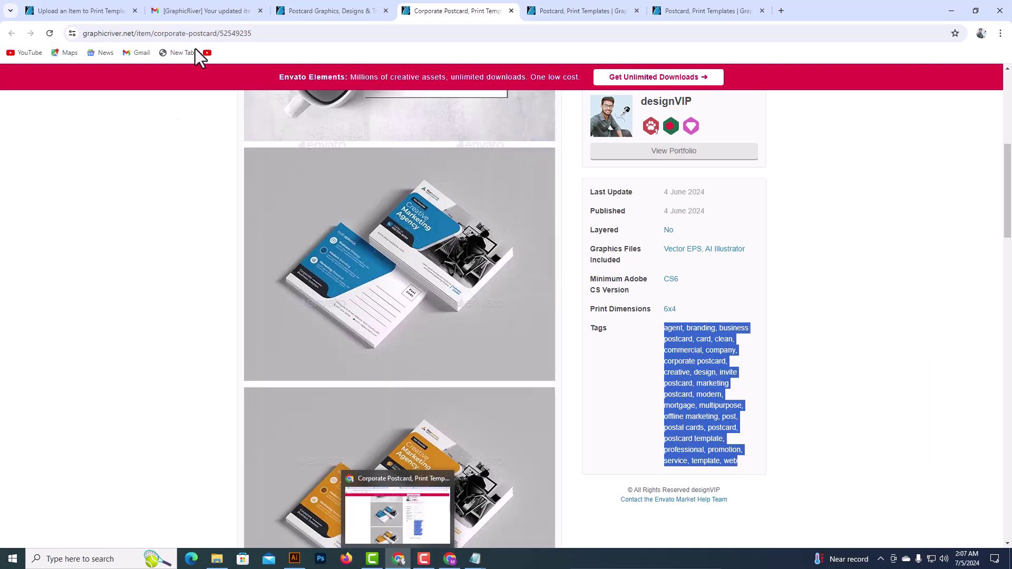
# Step: Return to the item upload form and paste the copied keywords into its Tags field
pyautogui.click(326, 8)
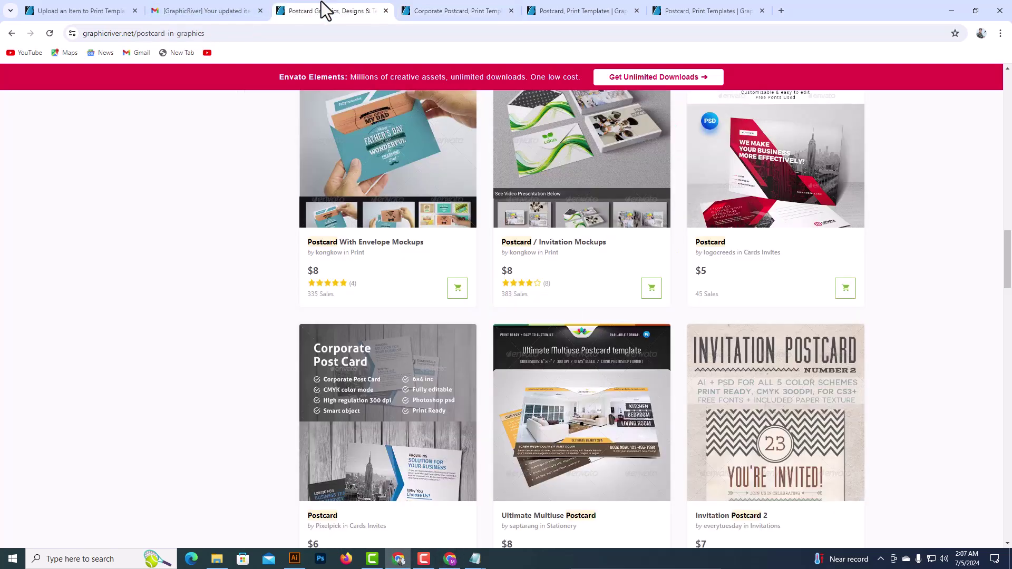
pyautogui.click(107, 8)
pyautogui.rightClick(350, 339)
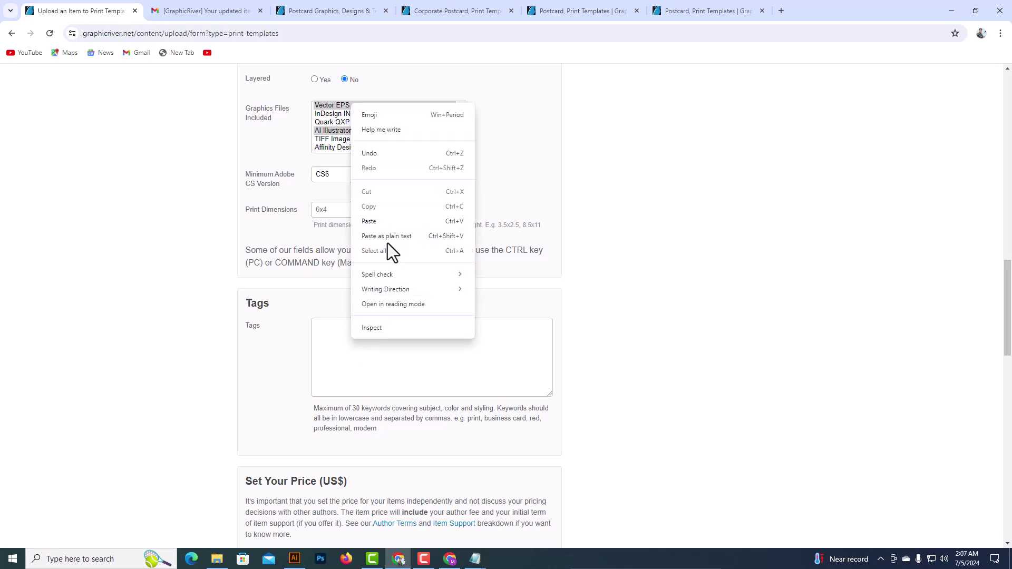
pyautogui.click(388, 226)
# Step: Set the item price to $5 for the Regular License and $350 for the Extended License
pyautogui.scroll(-6, 390, 252)
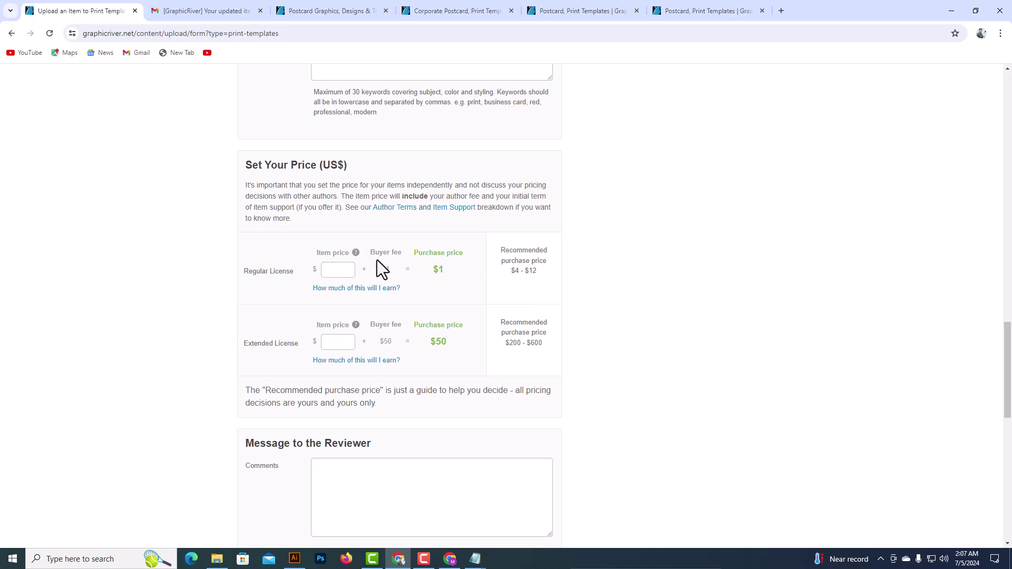
pyautogui.click(345, 270)
pyautogui.write('5')
pyautogui.write('350')
pyautogui.scroll(-2, 419, 346)
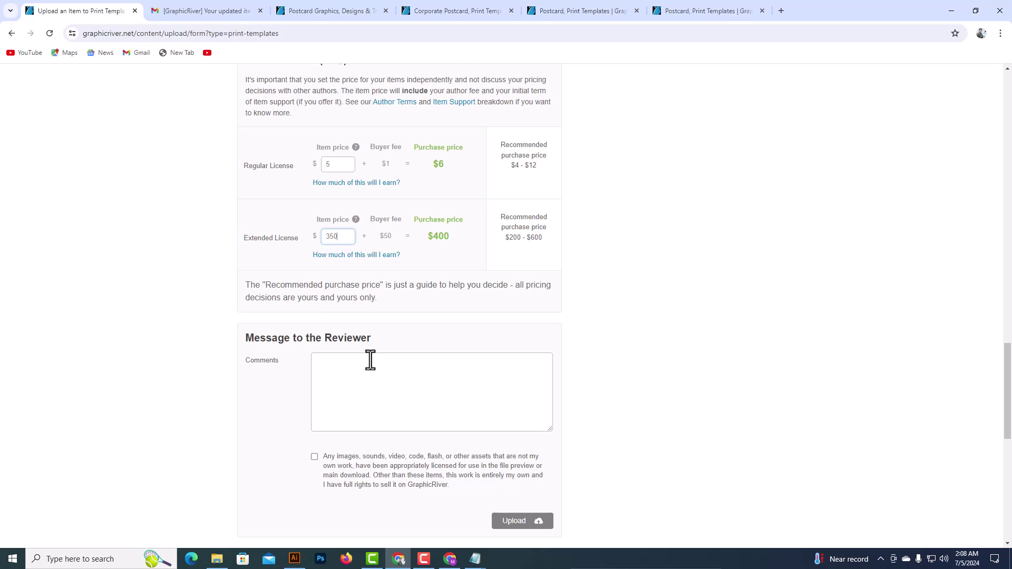
pyautogui.scroll(3, 396, 274)
pyautogui.scroll(-1, 399, 282)
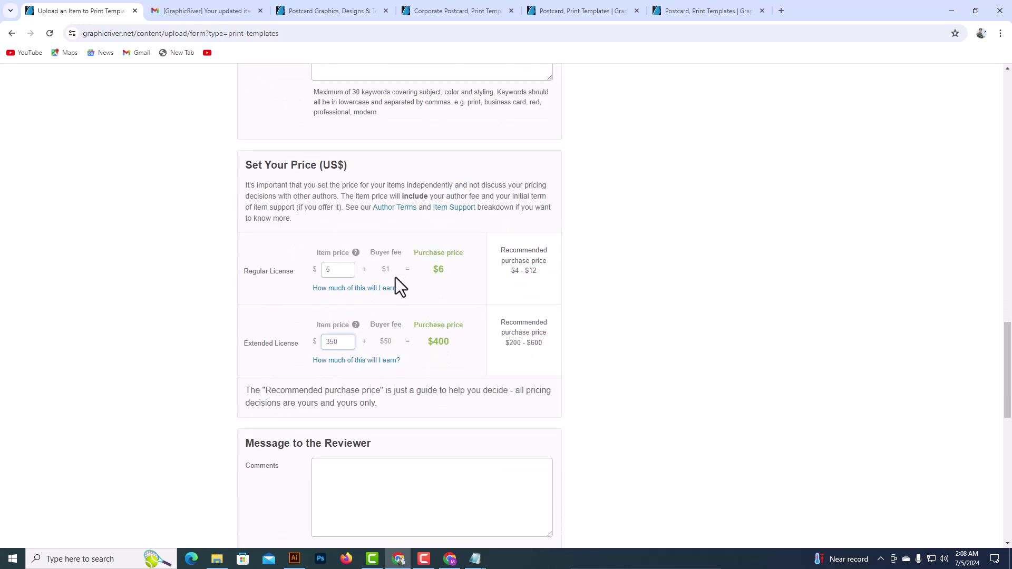
# Step: Enter the reviewer comment "lets check my item then its for sale."
pyautogui.scroll(-3, 432, 368)
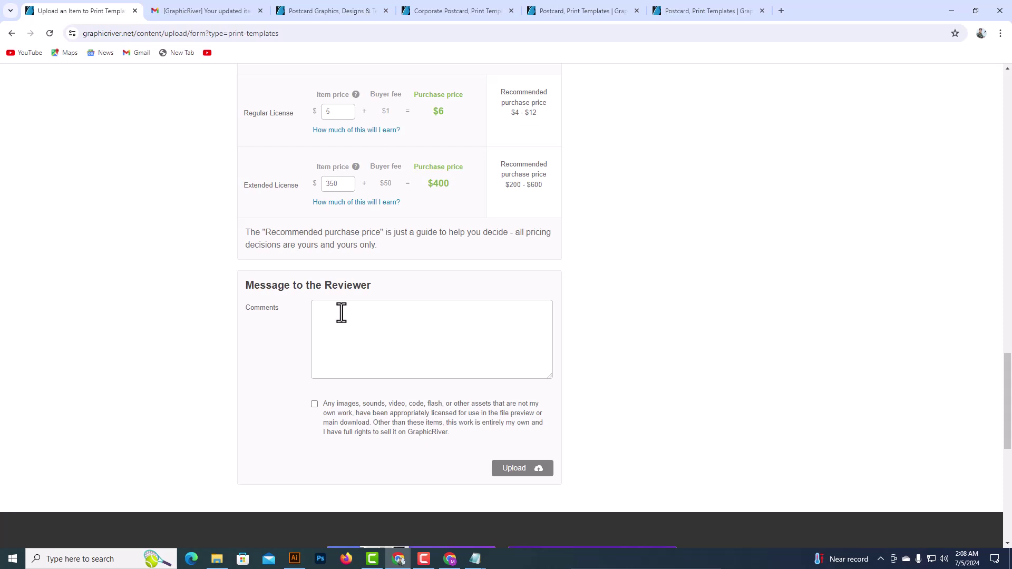
pyautogui.write('e')
pyautogui.write('ts')
pyautogui.write(' o')
pyautogui.write('heck m')
pyautogui.write('y ')
pyautogui.write('ite')
pyautogui.write('m')
pyautogui.write('then')
pyautogui.write(' its ')
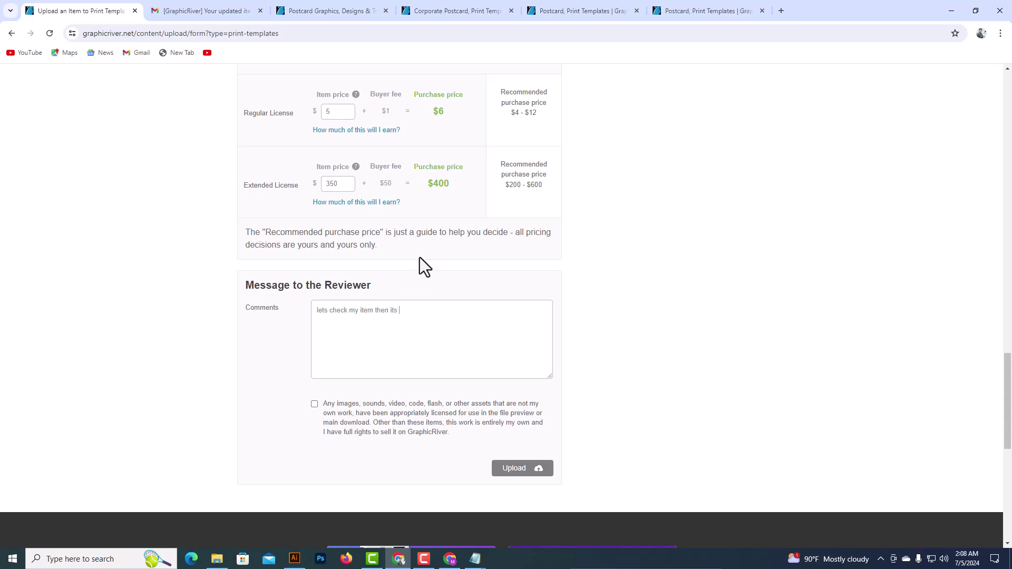
pyautogui.write('for')
pyautogui.write(' s')
pyautogui.write('a')
pyautogui.write('ie')
pyautogui.press('BackSpace')
pyautogui.press('BackSpace')
# Step: Insert the word "approved" before "for sale" in the reviewer comment
pyautogui.scroll(3, 436, 332)
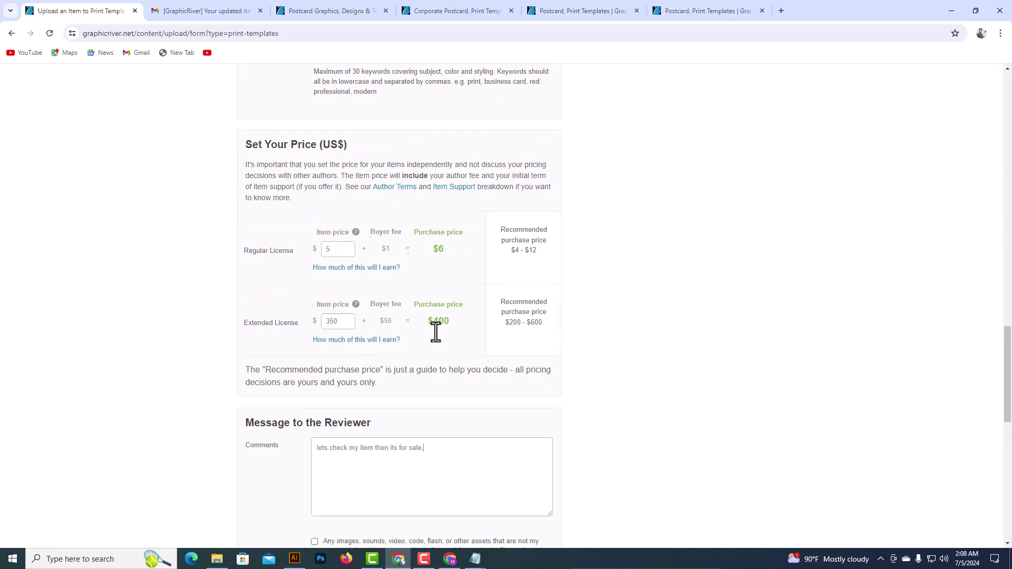
pyautogui.scroll(-2, 443, 359)
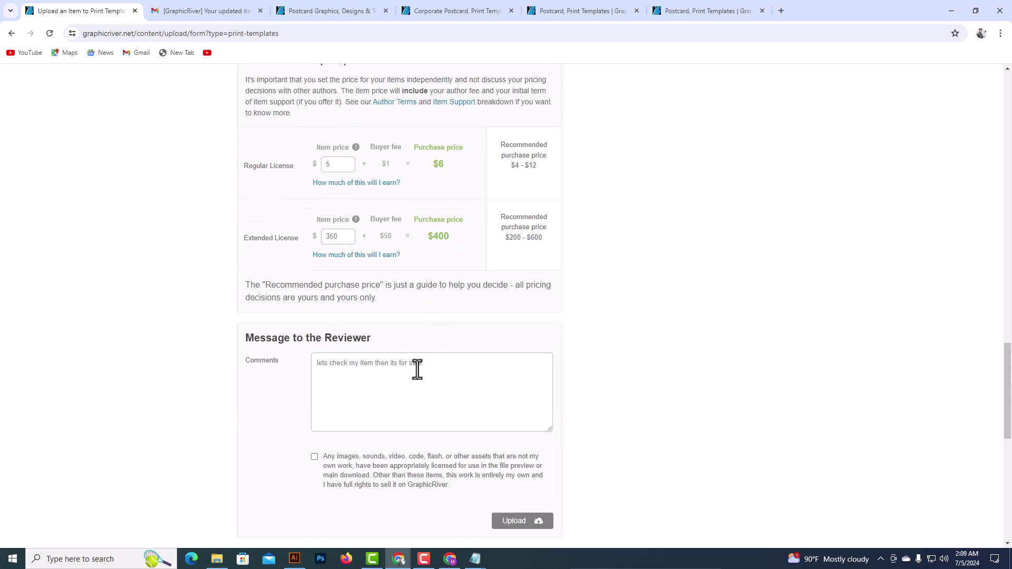
pyautogui.click(399, 364)
pyautogui.write('approved')
pyautogui.scroll(-1, 483, 366)
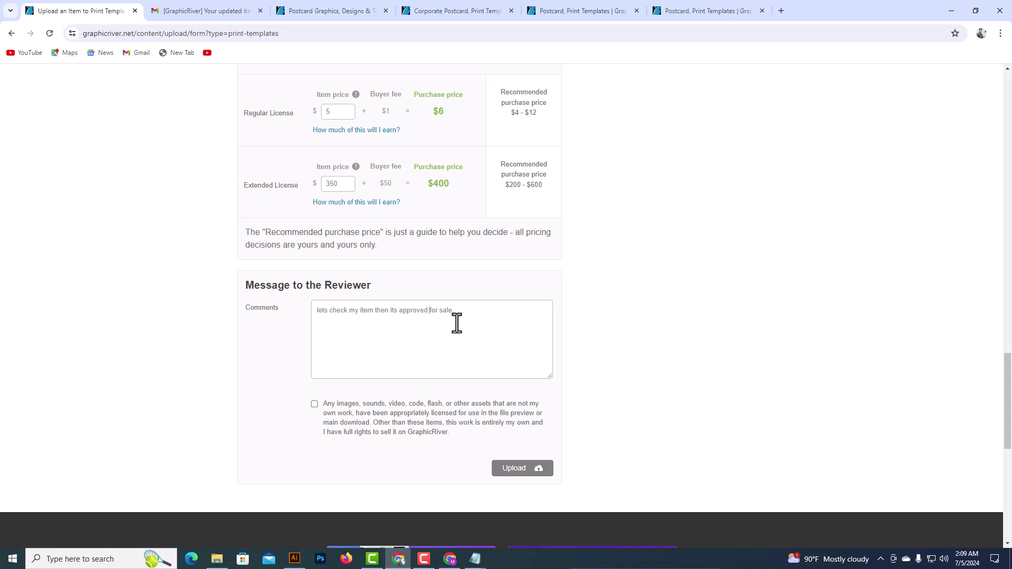
pyautogui.scroll(-1, 463, 323)
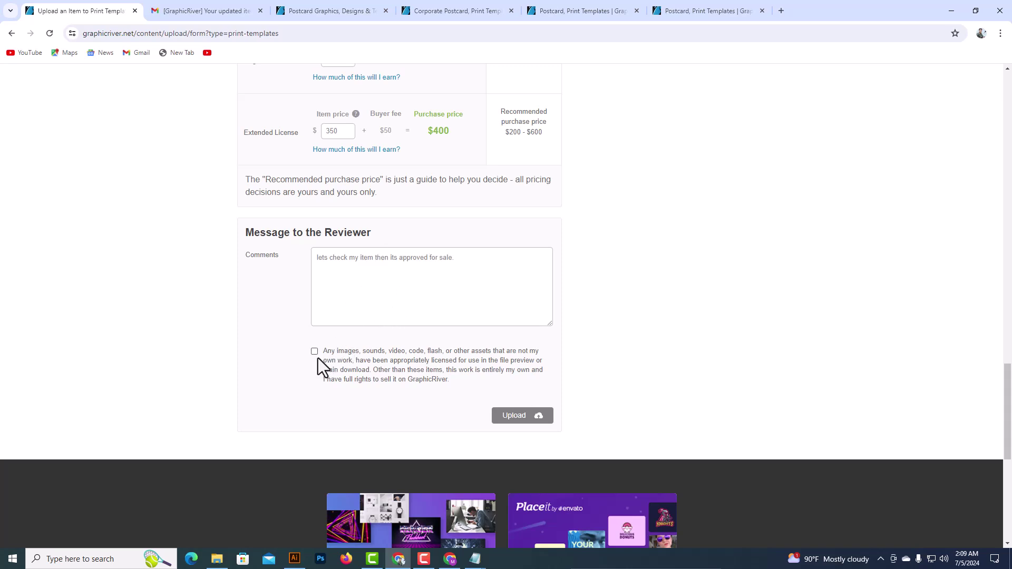
# Step: Review the completed upload form's saved files, file assignments, category attributes, tags and license prices
pyautogui.scroll(20, 317, 358)
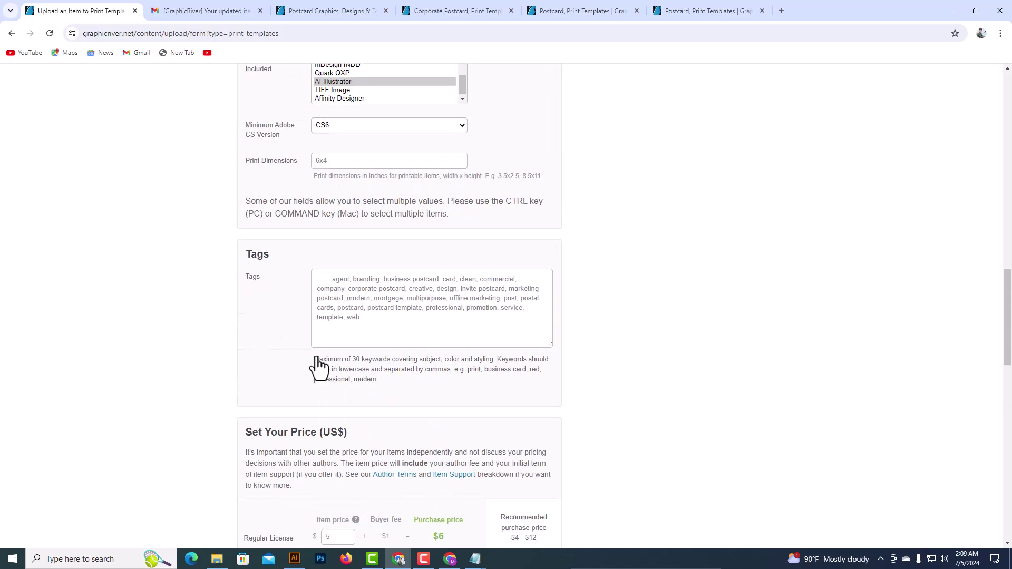
pyautogui.scroll(7, 366, 357)
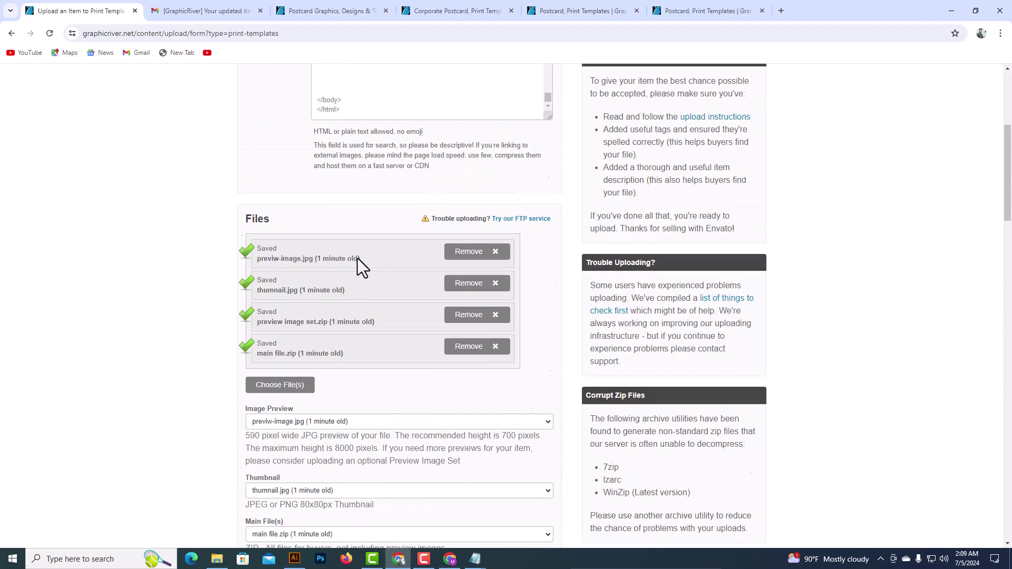
pyautogui.scroll(-2, 390, 264)
pyautogui.scroll(2, 378, 267)
pyautogui.scroll(-5, 379, 269)
pyautogui.scroll(-2, 378, 269)
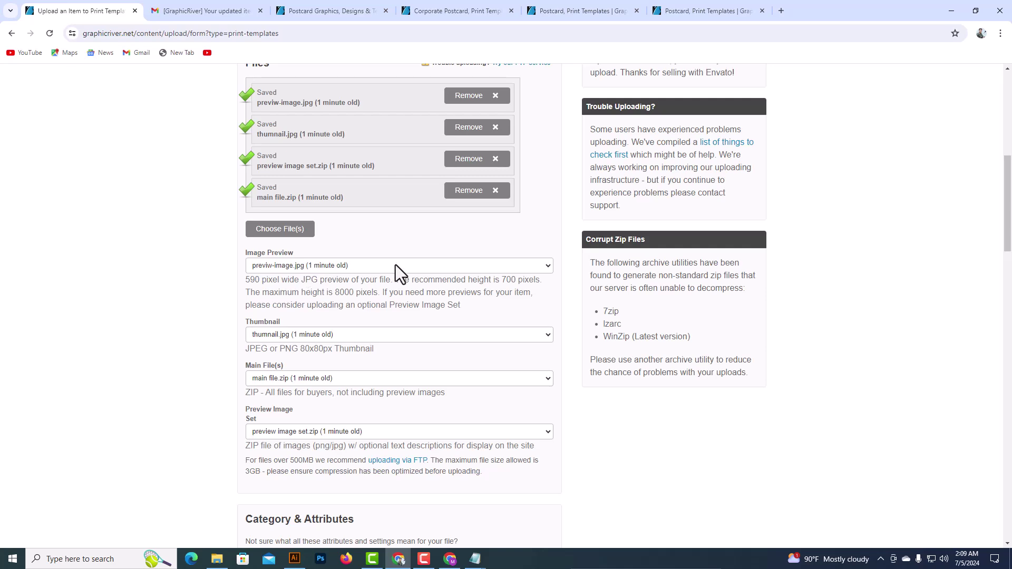
pyautogui.scroll(-11, 358, 316)
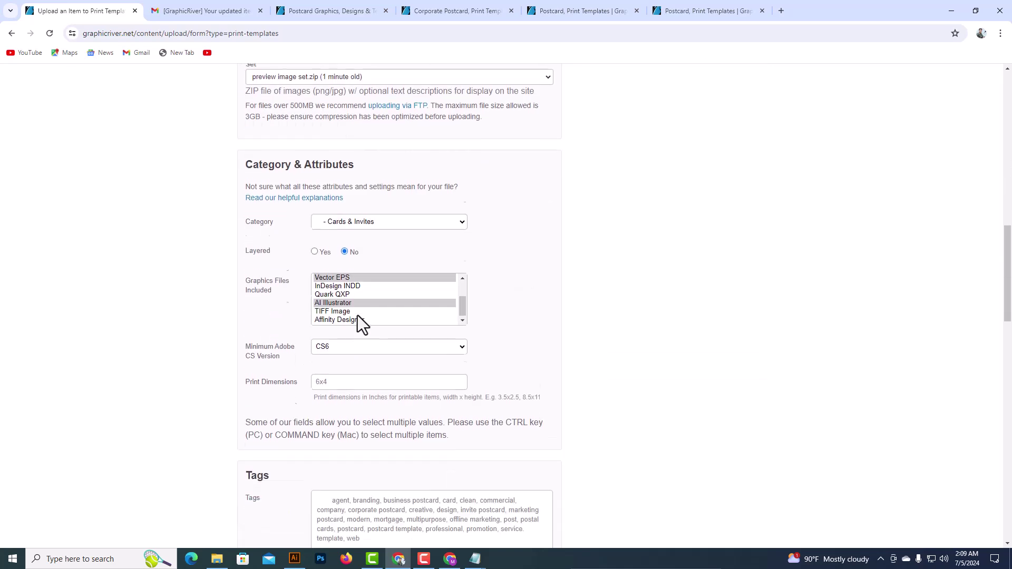
pyautogui.scroll(-8, 365, 321)
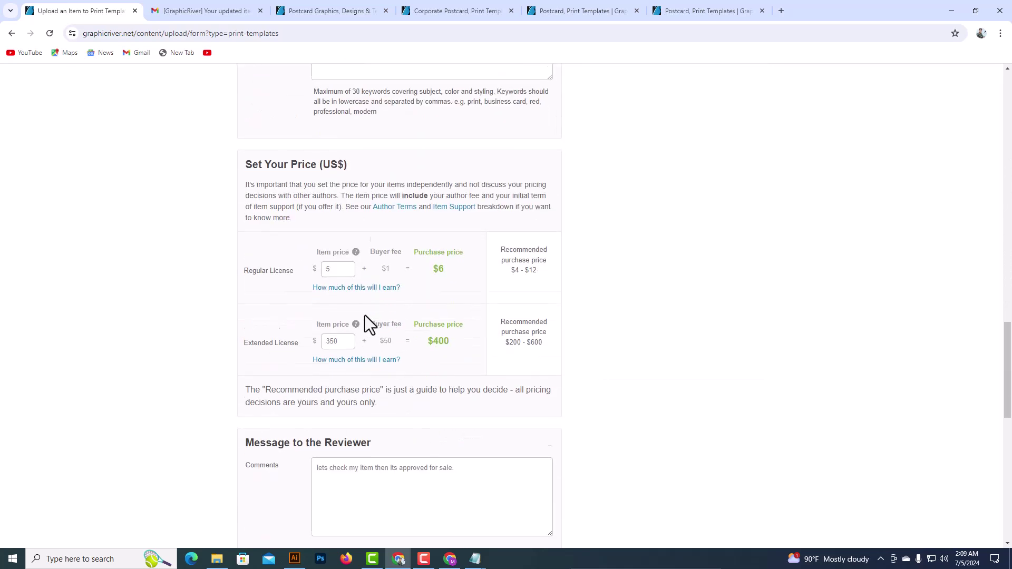
# Step: Submit the completed corporate postcard item form to GraphicRiver for review
pyautogui.scroll(-2, 365, 315)
pyautogui.click(505, 363)
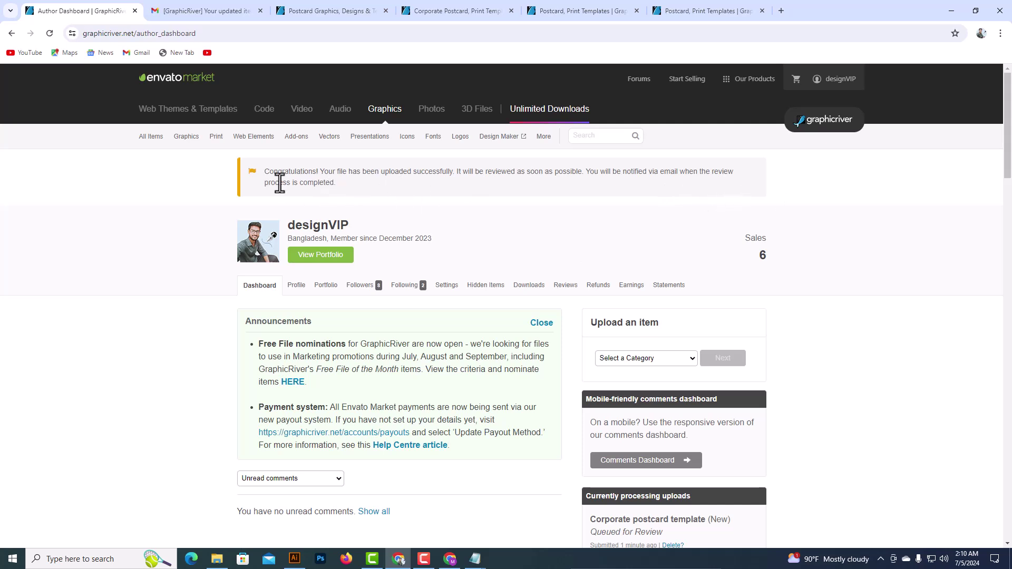
# Step: Delete the queued "Corporate postcard template" from the currently processing uploads and confirm the deletion
pyautogui.scroll(-2, 506, 253)
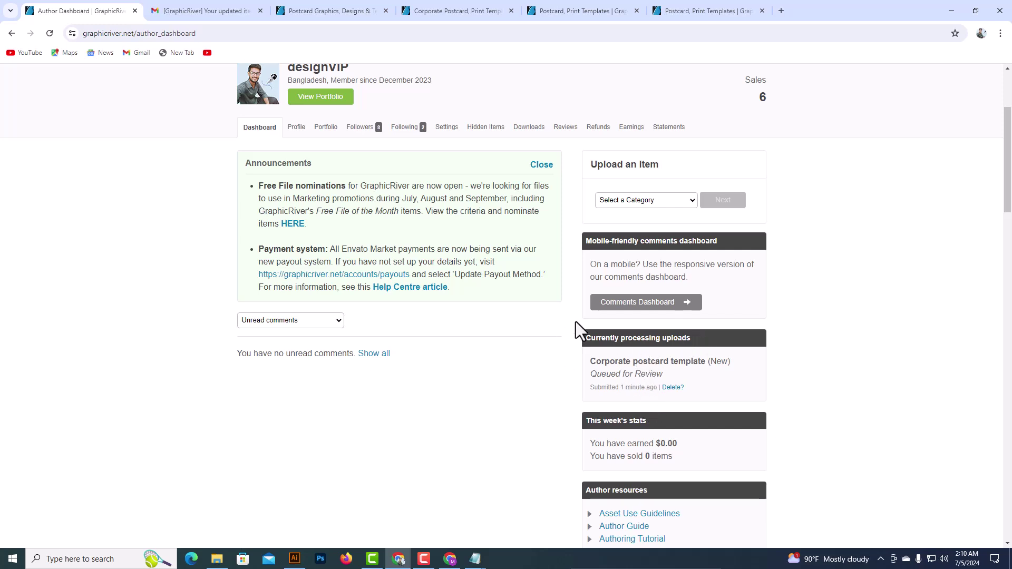
pyautogui.click(672, 389)
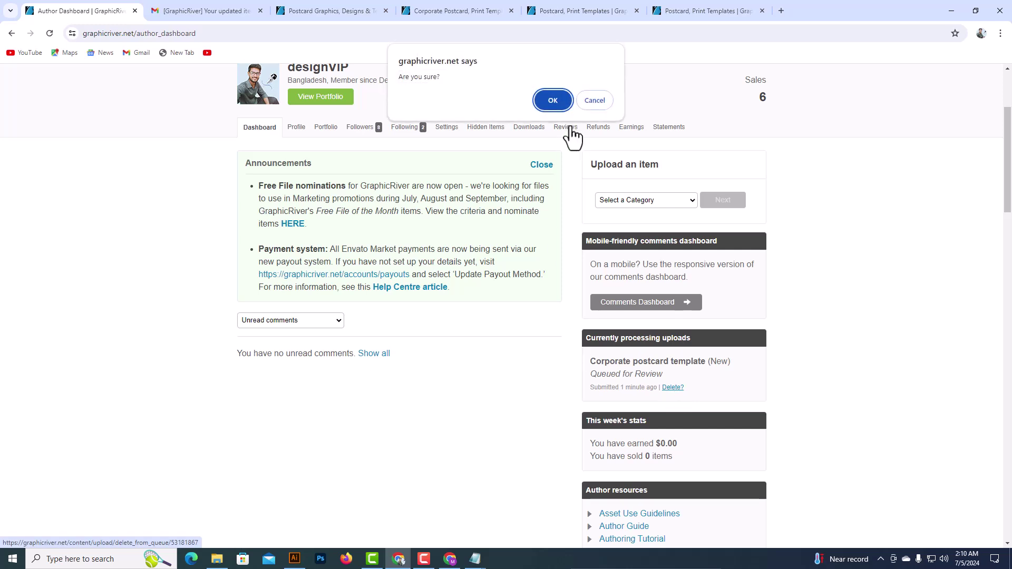
pyautogui.click(553, 100)
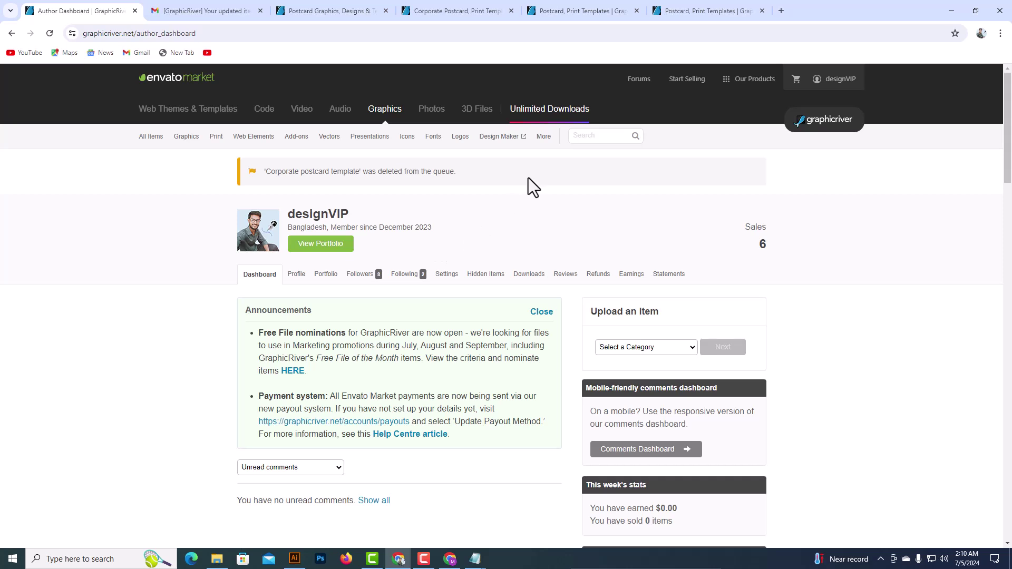
# Step: Search Google for "graphicriver review time" in a new browser tab and open the "Review Turnaround For GraphicRiver" page
pyautogui.click(781, 10)
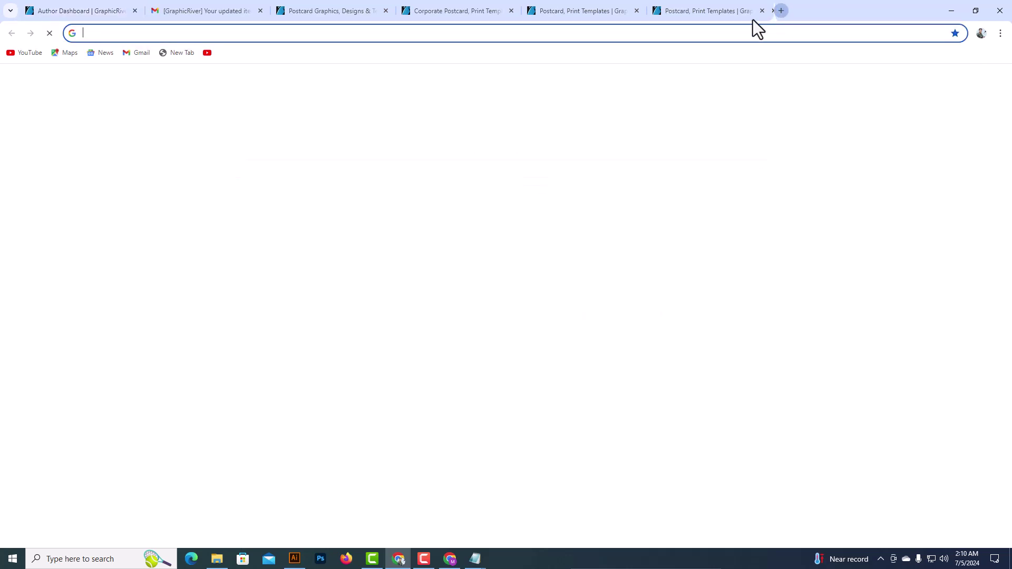
pyautogui.click(428, 33)
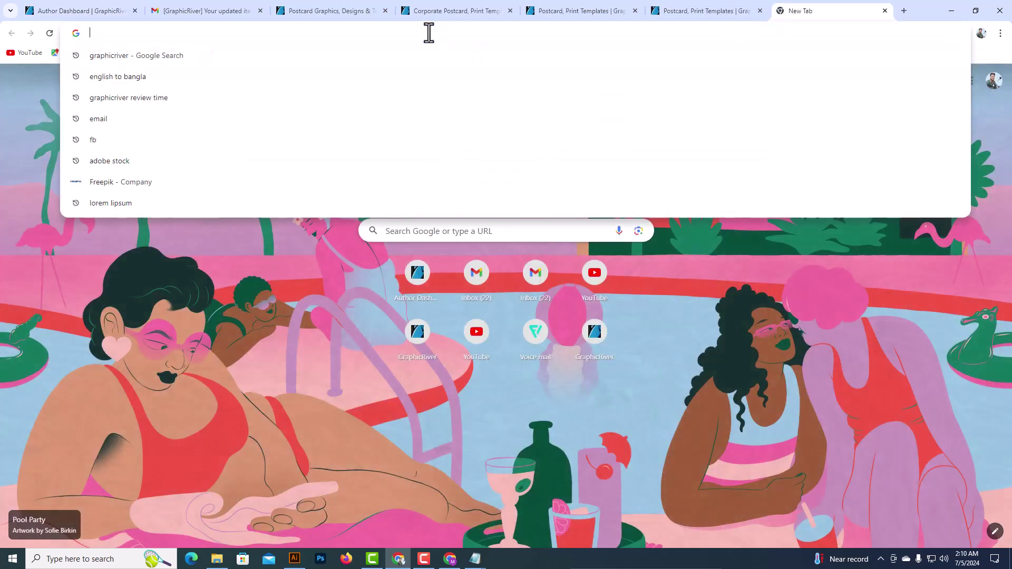
pyautogui.press('Escape')
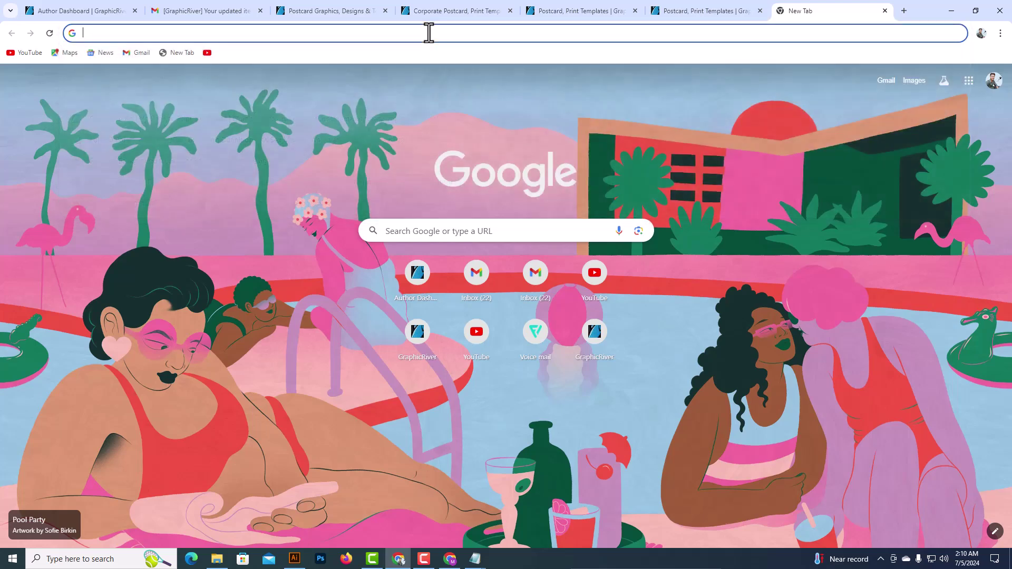
pyautogui.write('grap')
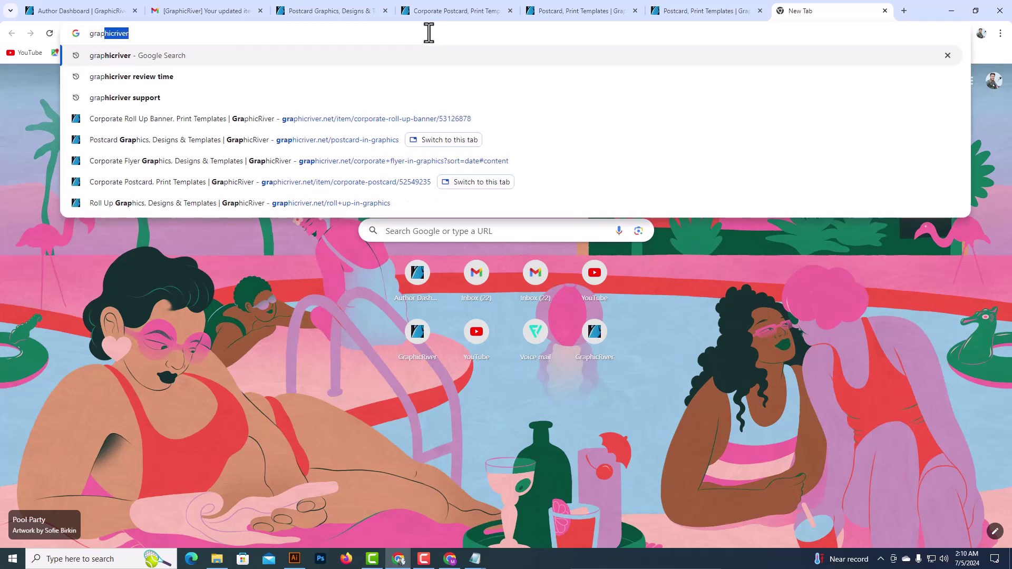
pyautogui.write('hi')
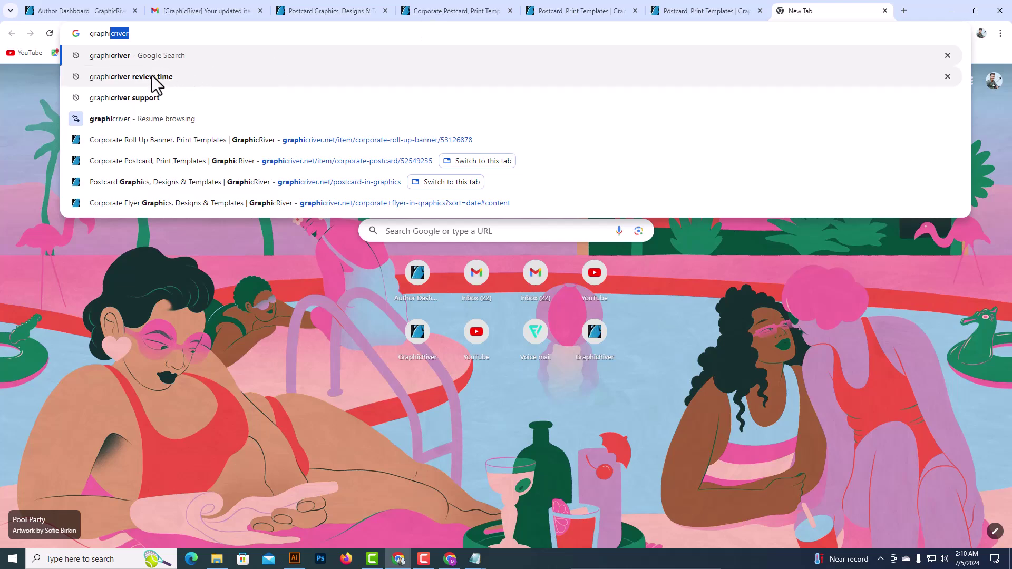
pyautogui.click(179, 77)
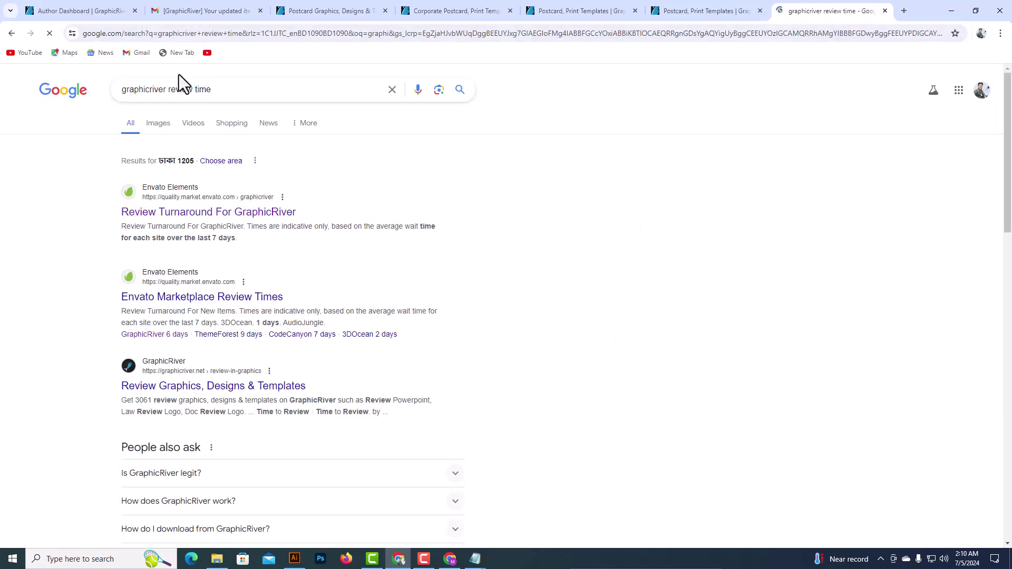
pyautogui.click(181, 213)
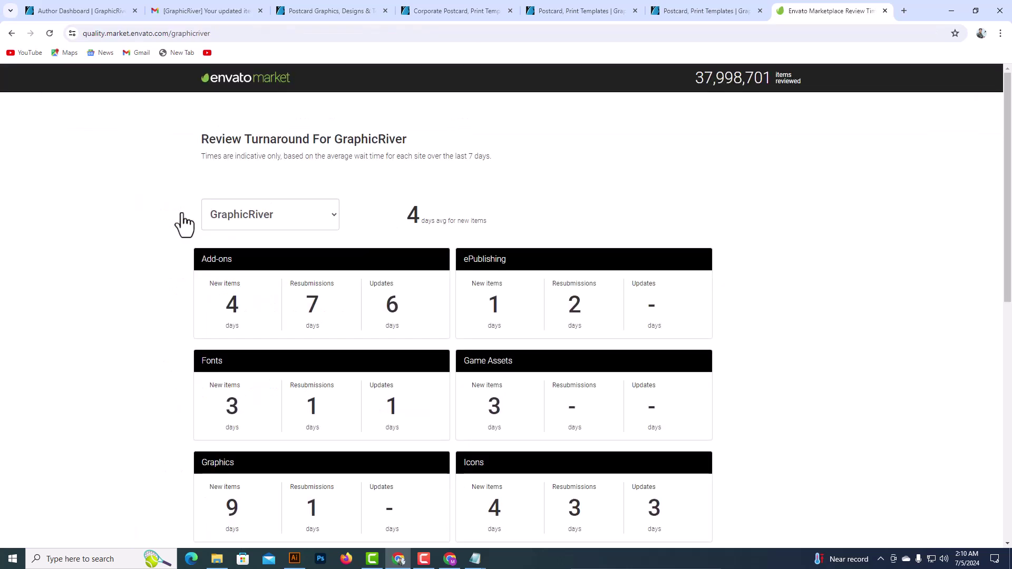
# Step: Examine the GraphicRiver review turnaround times for each item category, including Print Templates, T-Shirts and Web Elements
pyautogui.scroll(-1, 376, 277)
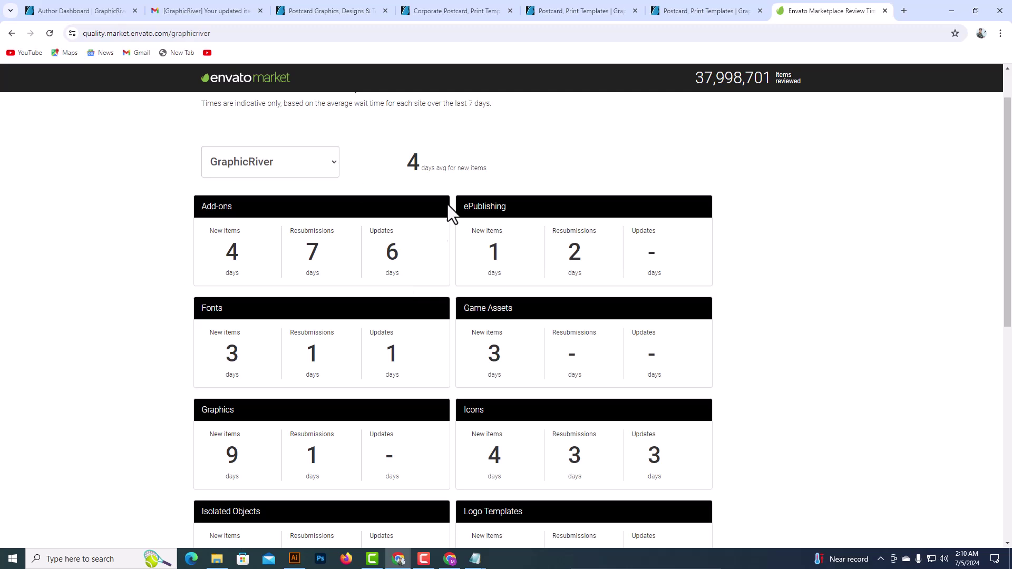
pyautogui.scroll(-2, 228, 275)
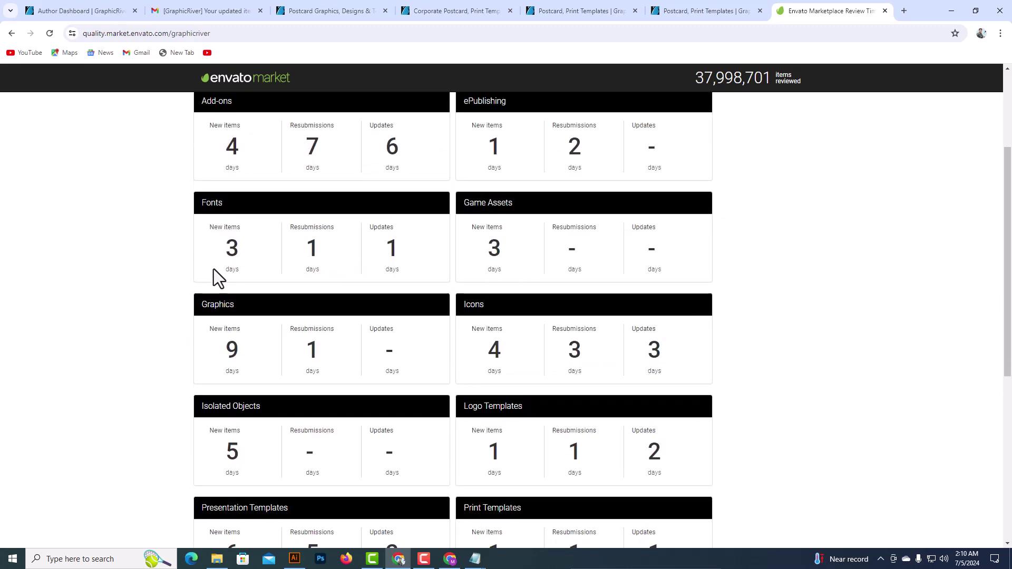
pyautogui.scroll(-1, 327, 295)
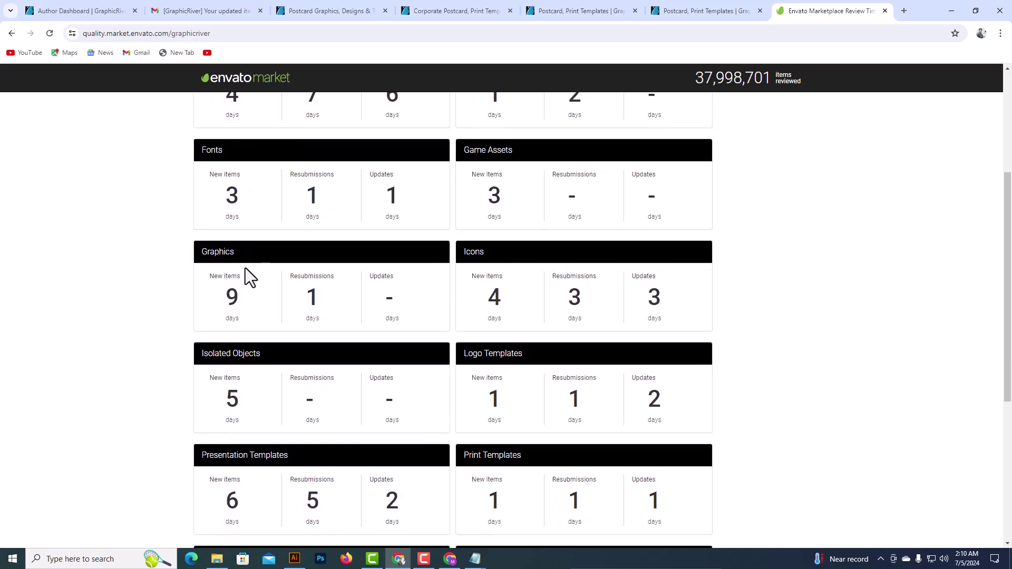
pyautogui.scroll(-1, 245, 359)
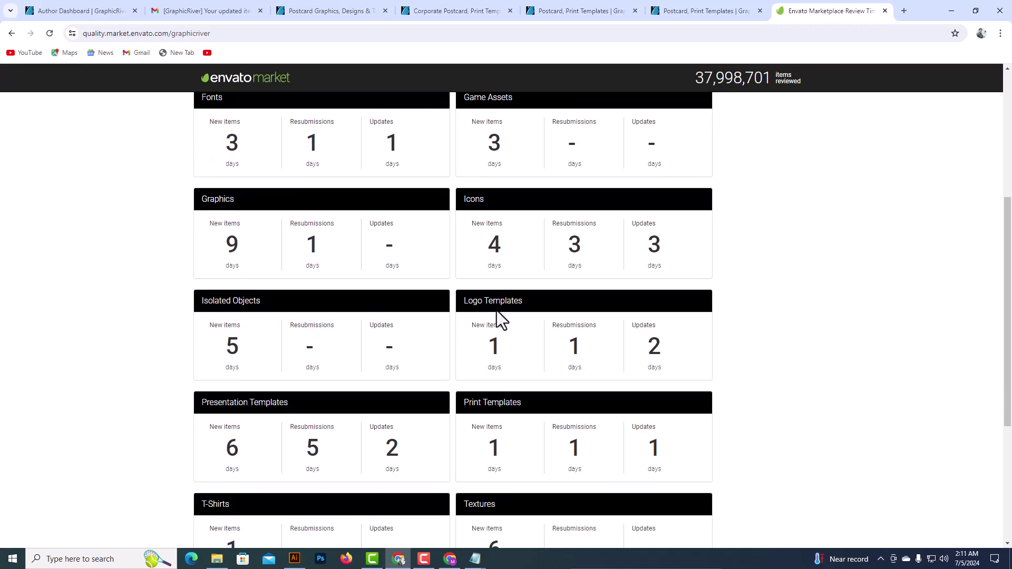
pyautogui.scroll(-2, 496, 316)
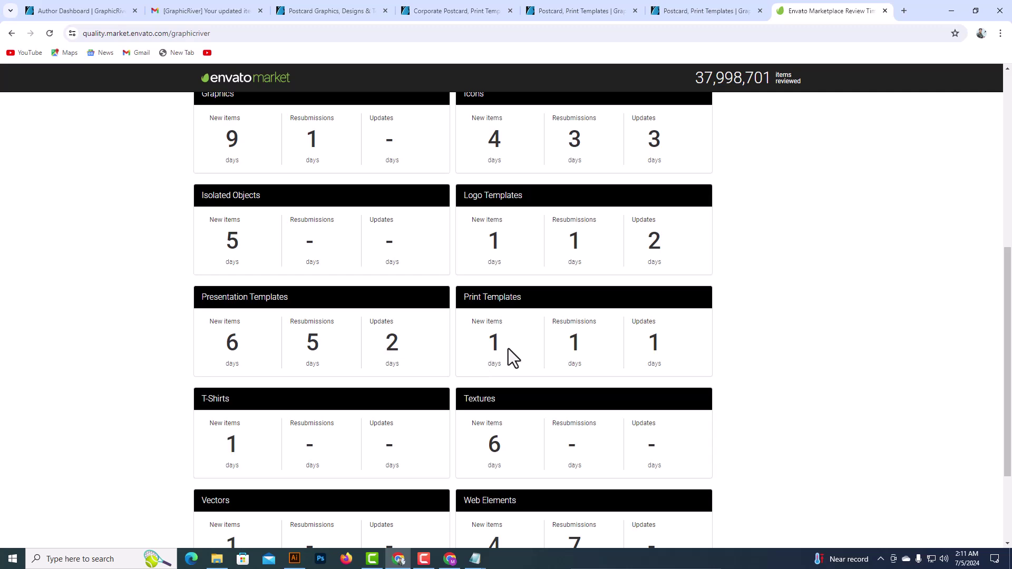
pyautogui.scroll(-1, 503, 346)
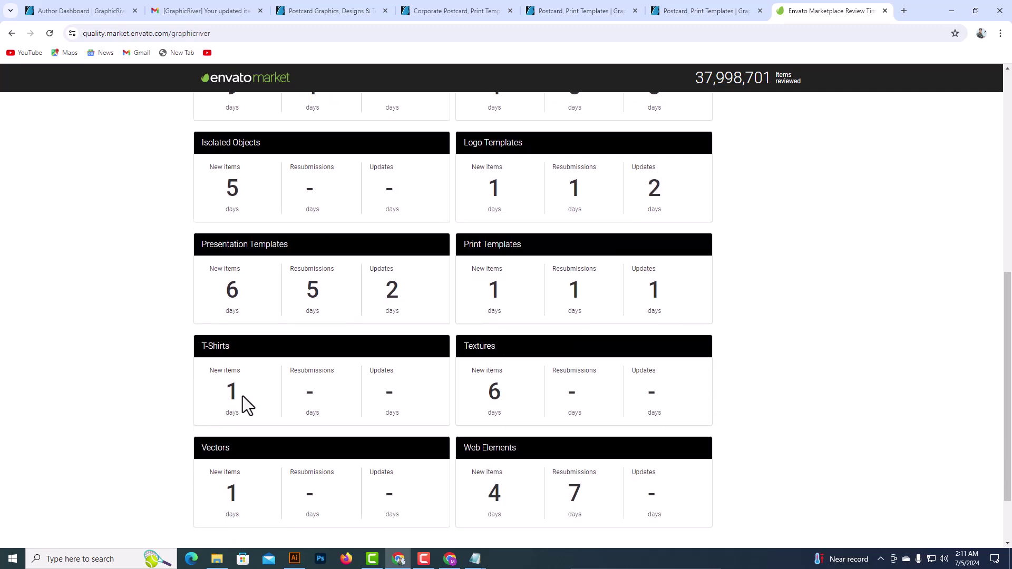
pyautogui.scroll(-2, 242, 398)
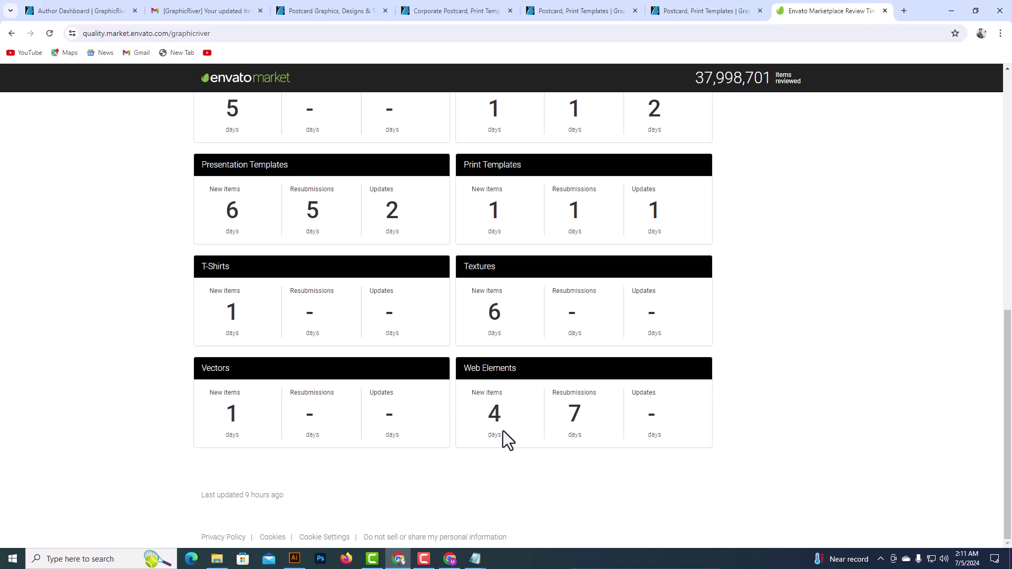
pyautogui.scroll(2, 504, 429)
pyautogui.scroll(-1, 505, 428)
pyautogui.scroll(8, 504, 428)
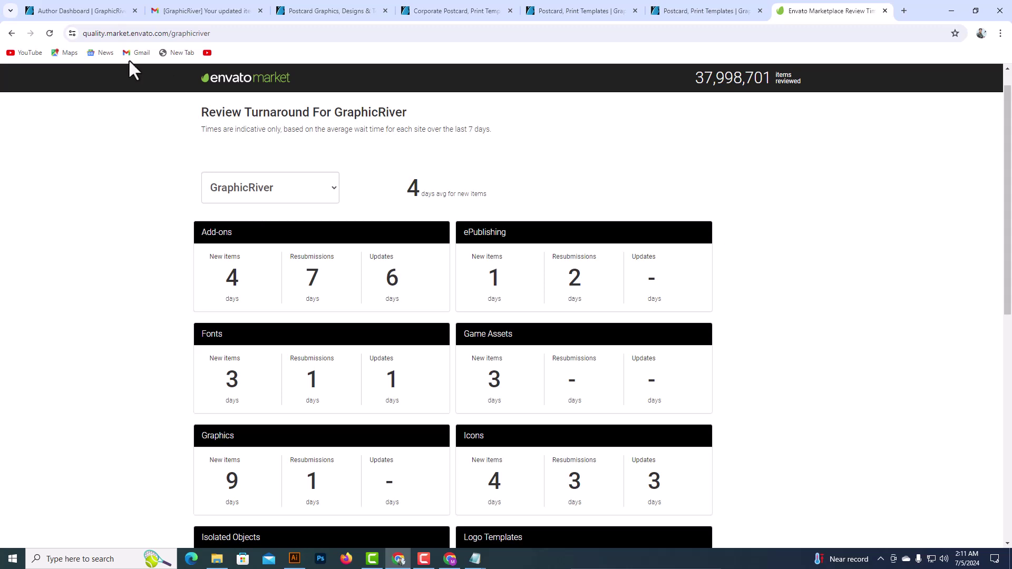
# Step: Return to the GraphicRiver Author Dashboard and look over its announcements and upload section
pyautogui.click(100, 11)
pyautogui.scroll(-1, 256, 325)
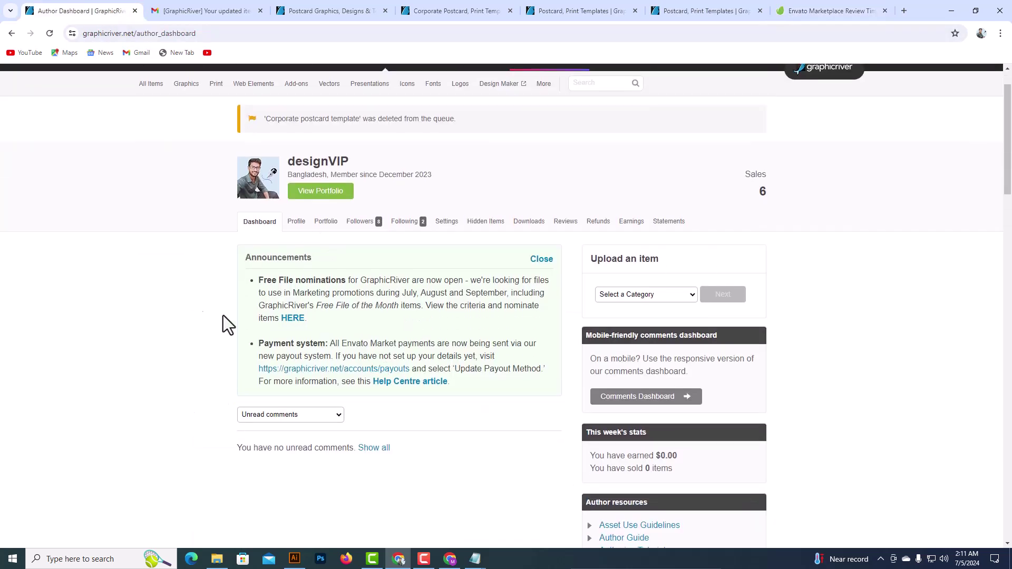